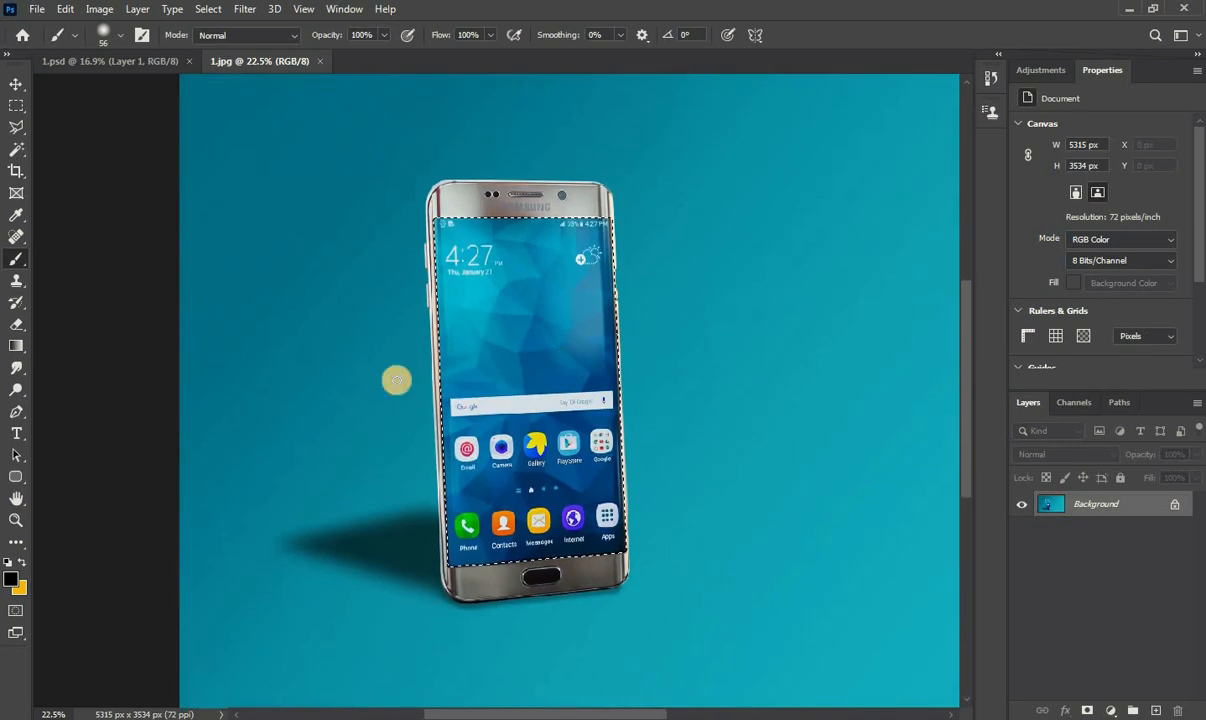
Paint the selected phone screen solid black and clear the selection.
mouse_move(521, 261)
mouse_down()
mouse_move(571, 285)
mouse_move(560, 287)
mouse_move(579, 242)
mouse_move(582, 561)
mouse_move(363, 431)
mouse_move(459, 494)
mouse_up()
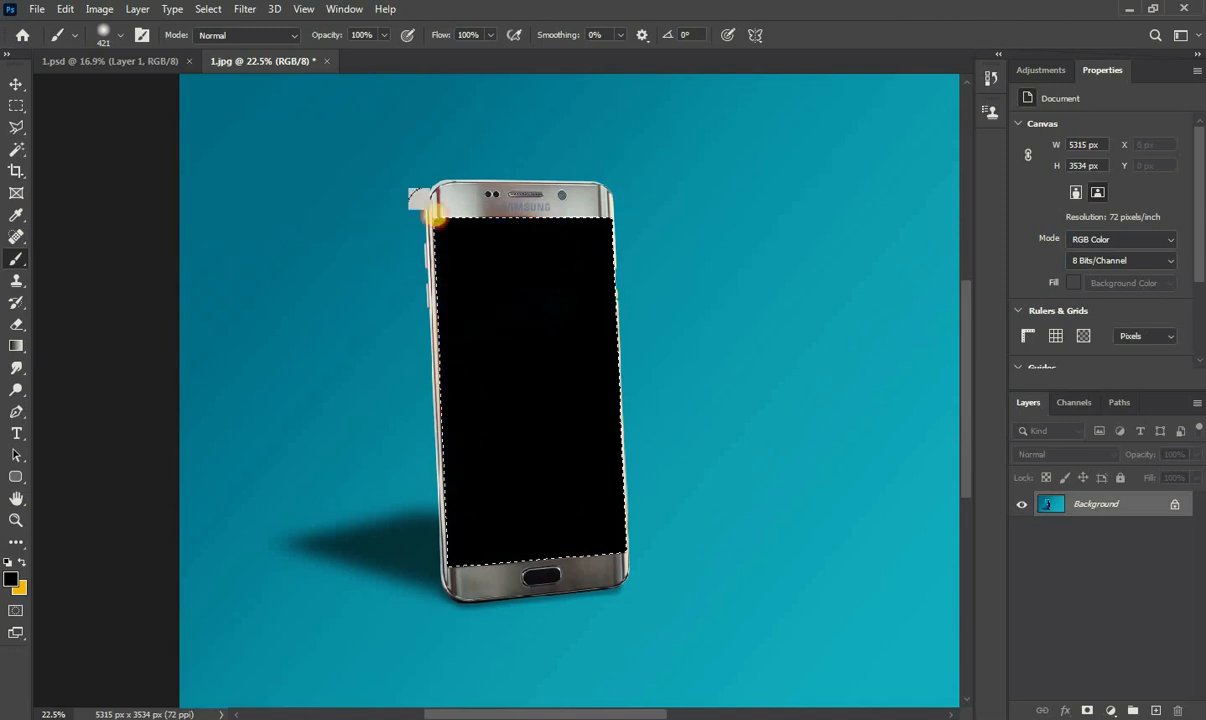
click(16, 105)
click(338, 170)
scroll(530, 358, down, 2)
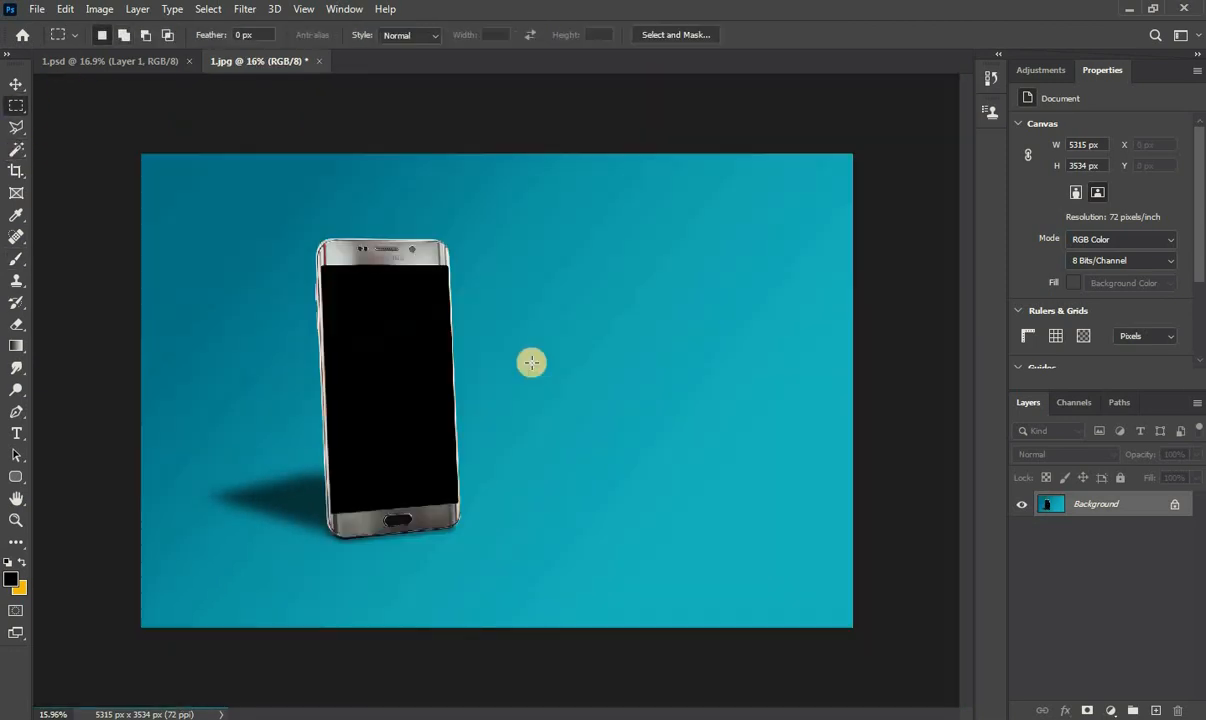
Open the Pexels beach photo and move it into the 1.jpg phone image as a new layer.
click(36, 9)
click(55, 44)
double_click(947, 158)
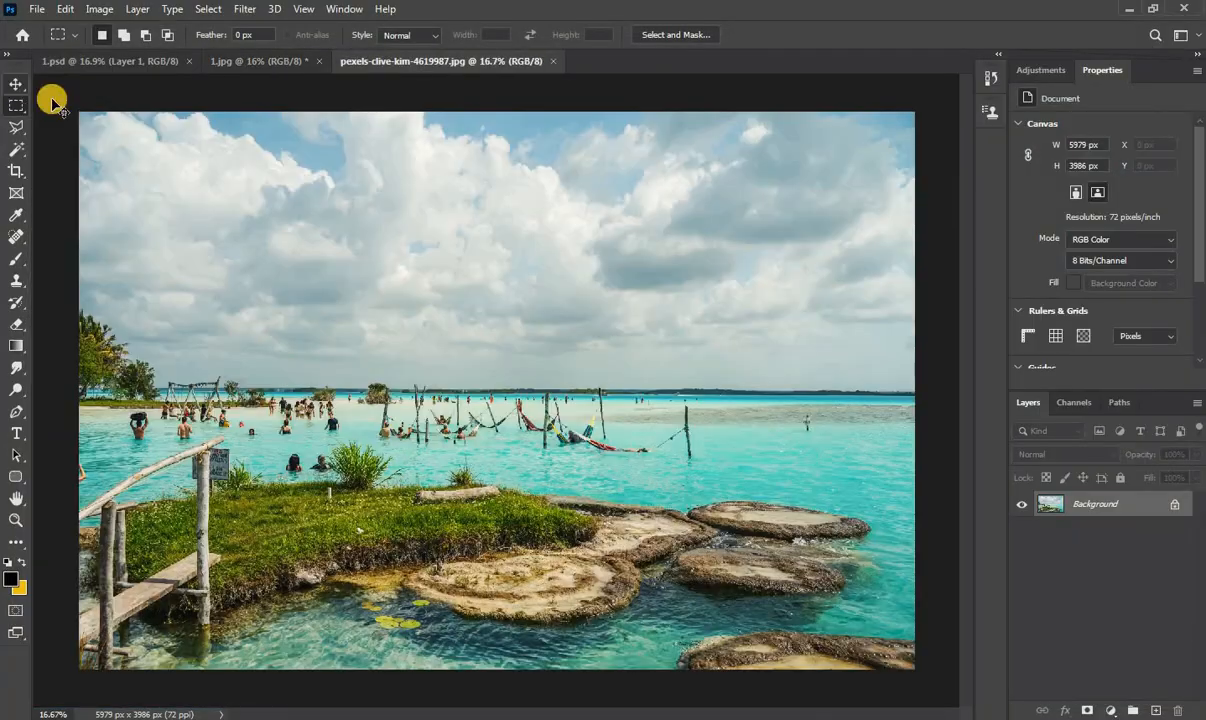
key(v)
drag(498, 328, 372, 322)
scroll(375, 328, down, 3)
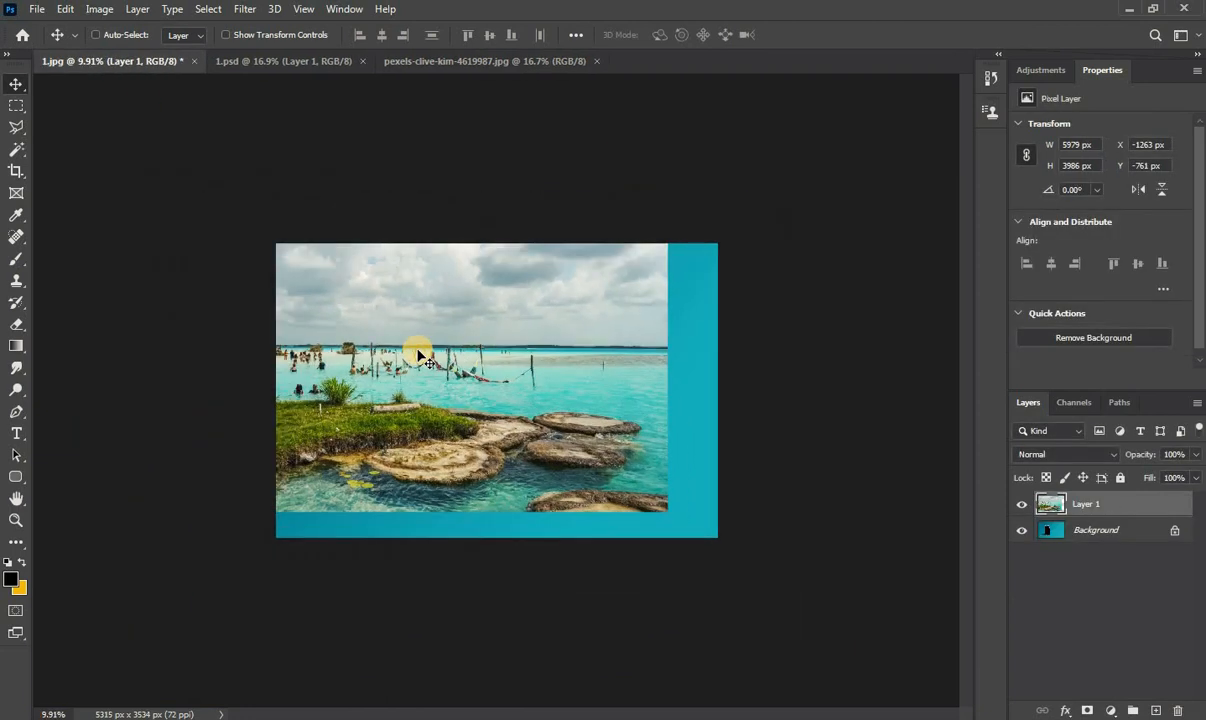
Scale the beach photo down to about 3341 × 2385 px, tilt it slightly clockwise and position it over the phone.
key(ctrl+t)
drag(670, 178, 503, 277)
drag(366, 399, 546, 352)
drag(700, 484, 688, 500)
drag(376, 397, 398, 413)
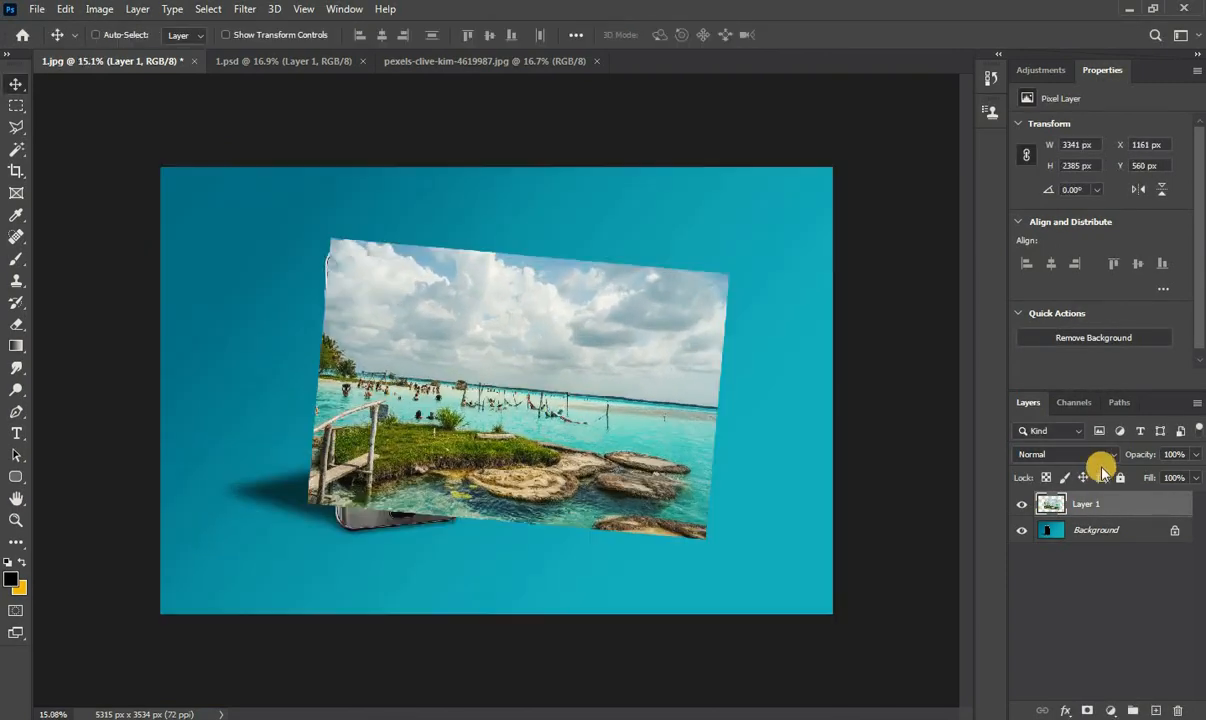
Select the black phone screen on the Background layer with the Magic Wand and mask Layer 1 to that selection.
click(1088, 529)
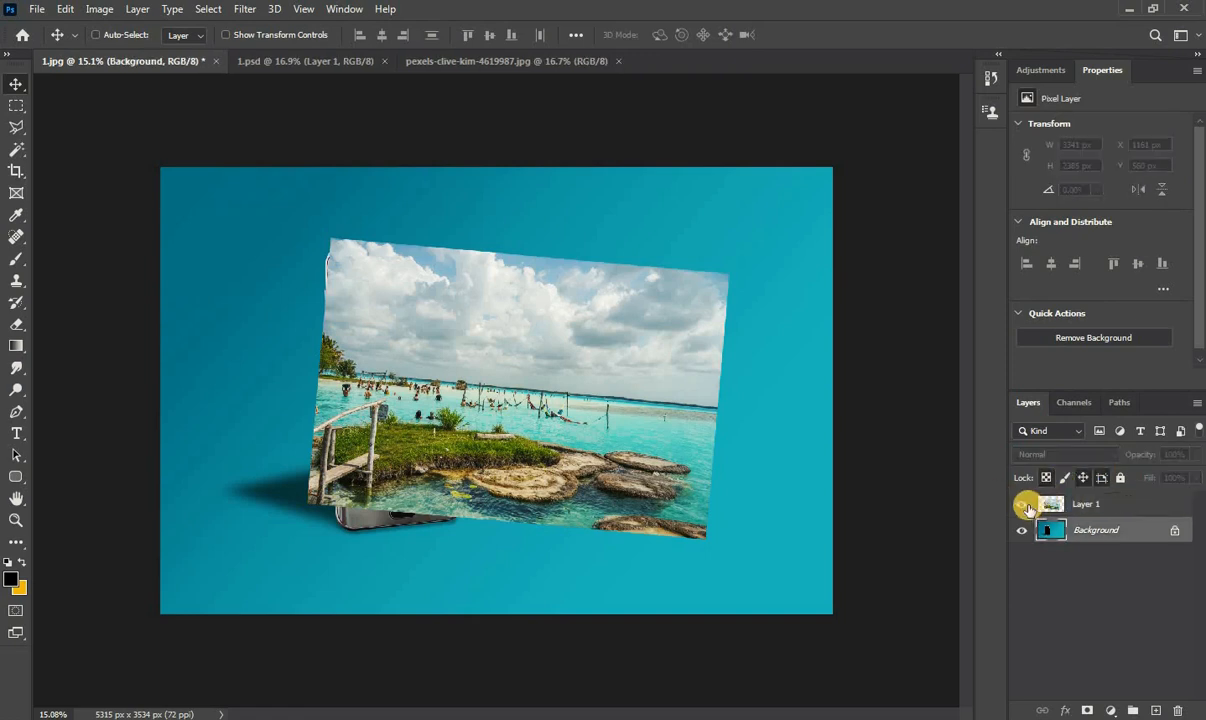
click(1022, 504)
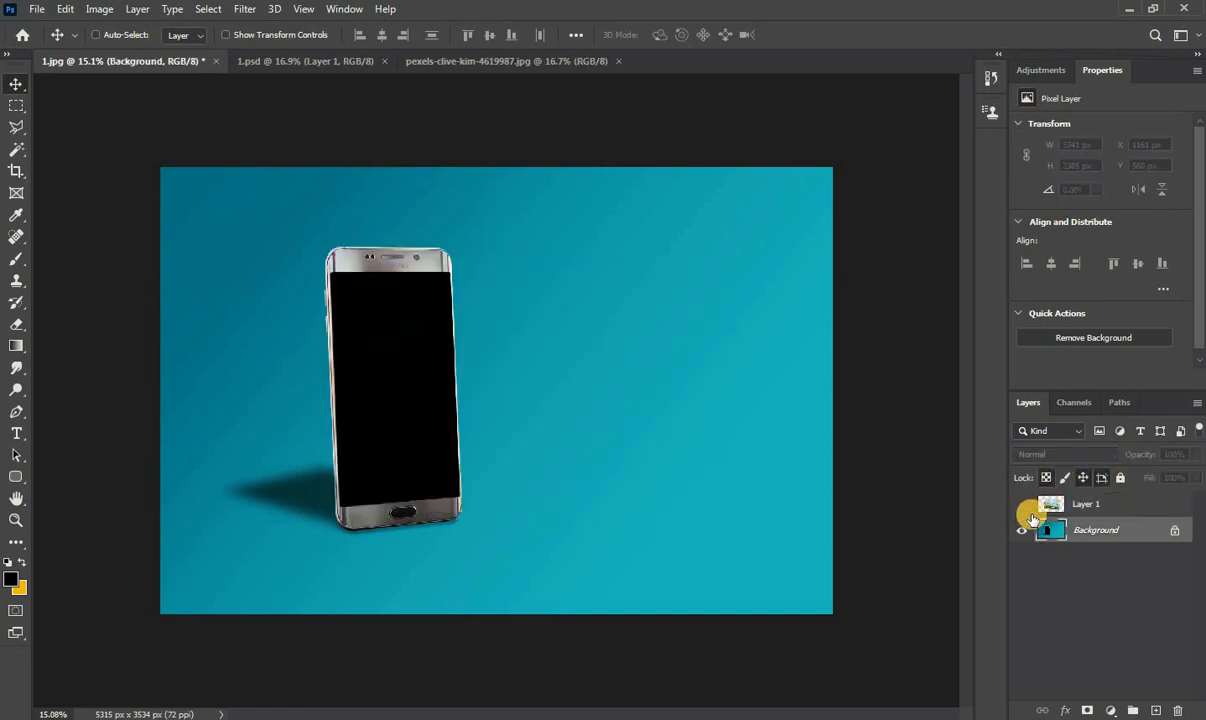
click(17, 148)
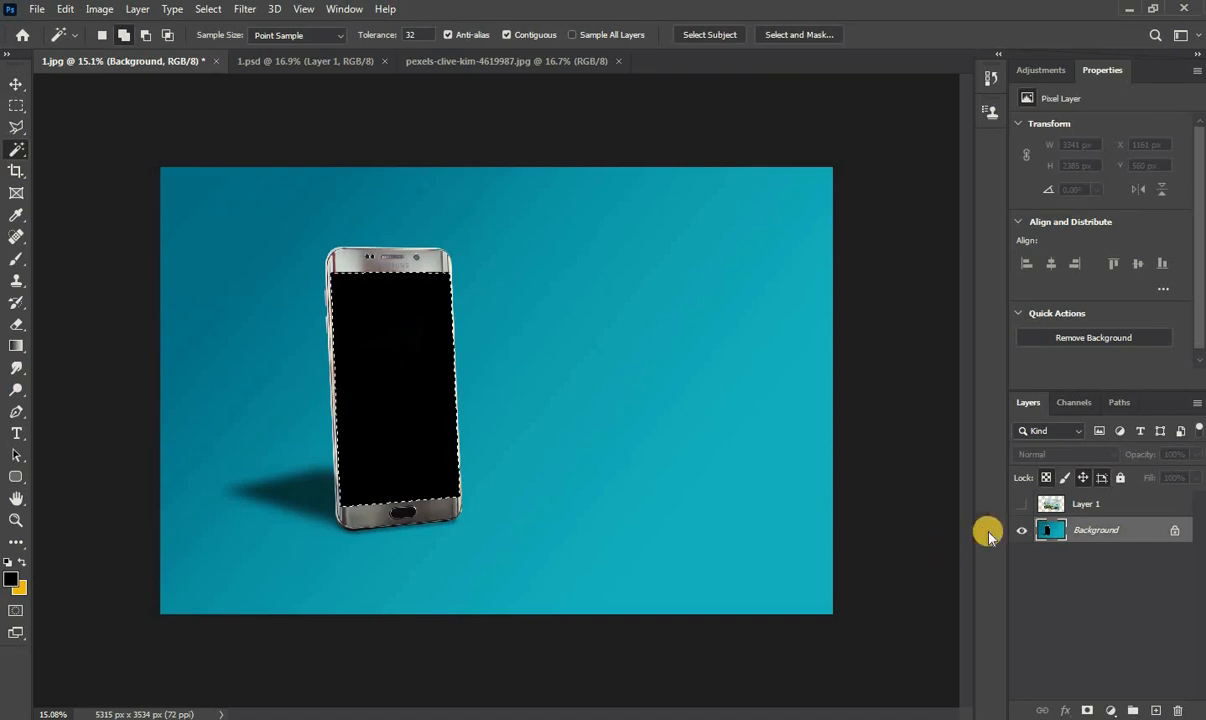
click(1023, 505)
click(1062, 502)
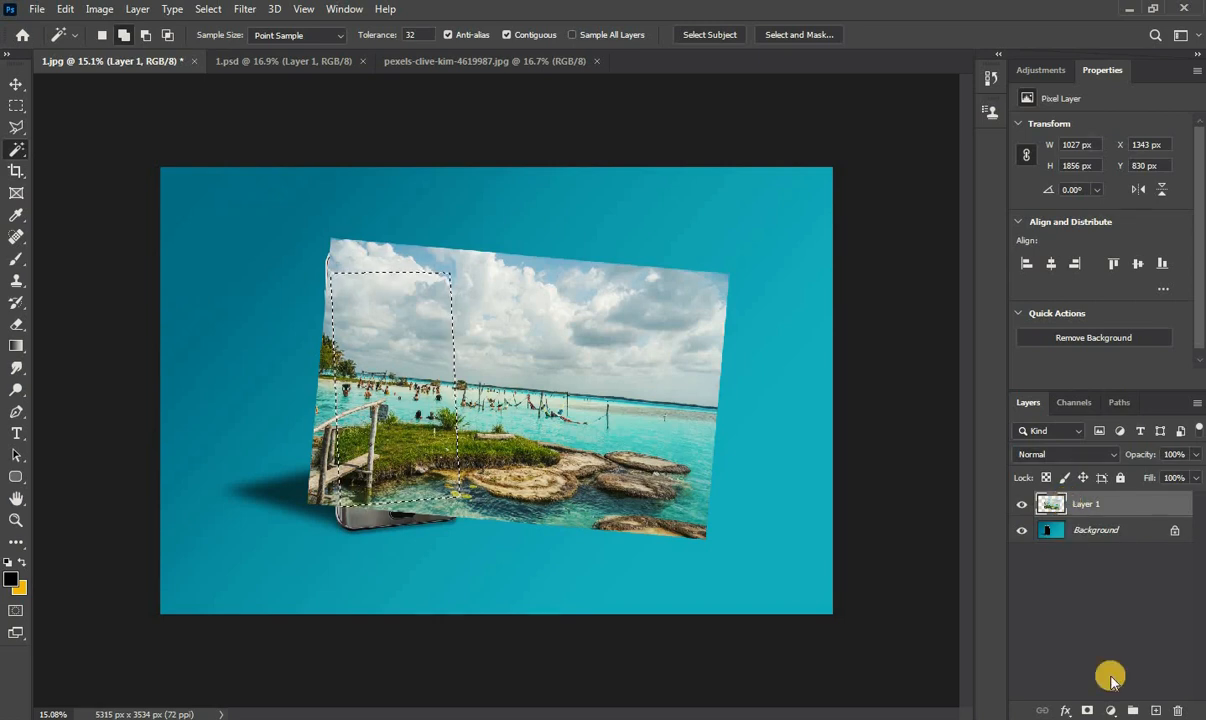
click(1089, 710)
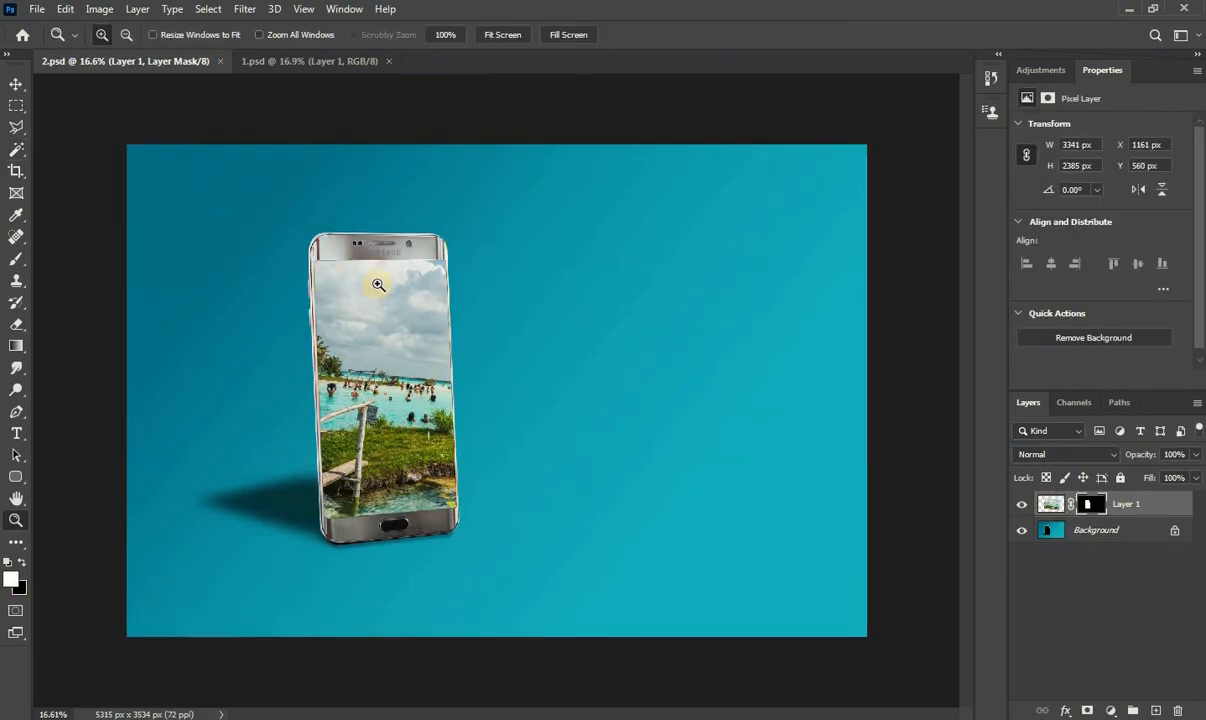
Paint over the cloudy sky in the beach photo with the teal sampled from the background beside the phone.
click(366, 294)
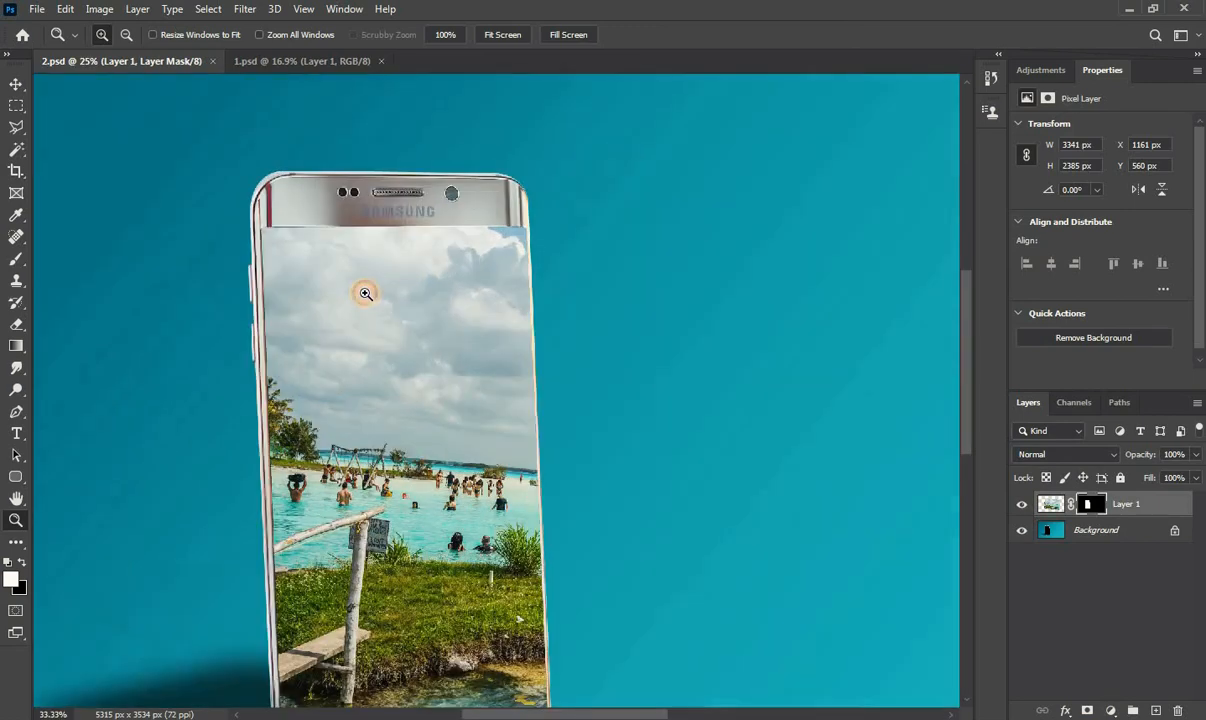
key(b)
key(x)
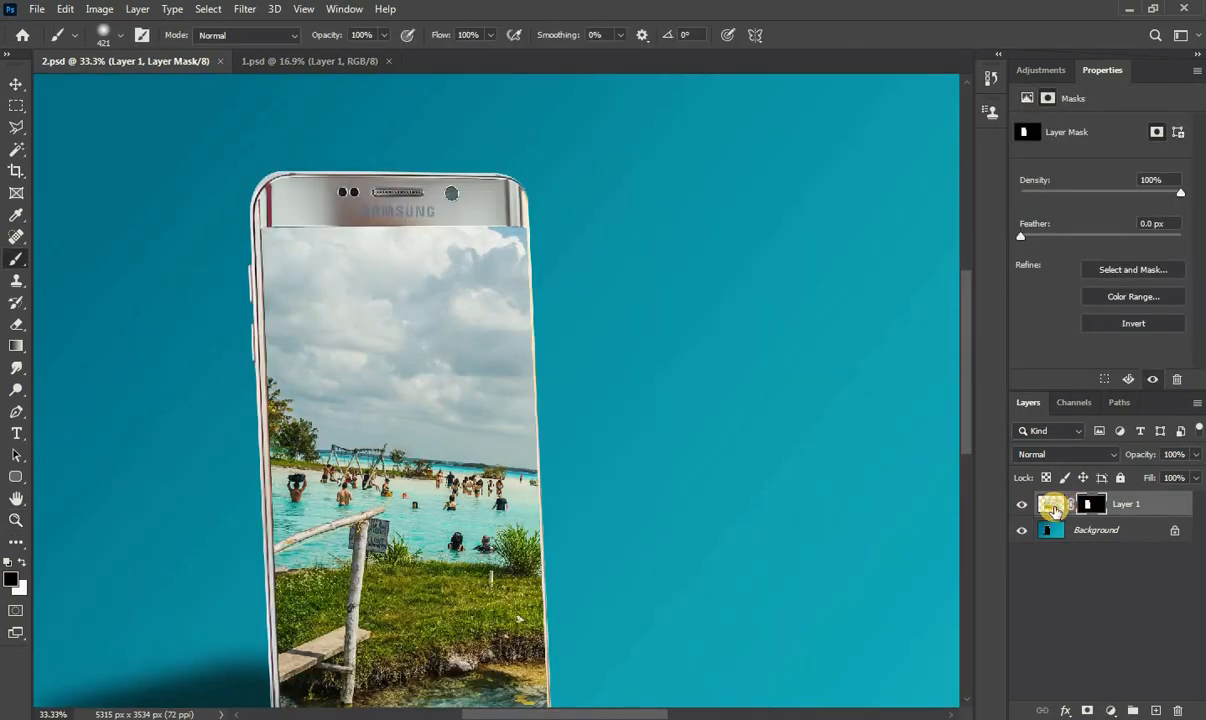
click(1053, 508)
alt+click(557, 250)
mouse_move(452, 237)
mouse_down()
mouse_move(516, 362)
mouse_move(508, 219)
mouse_move(480, 281)
mouse_move(483, 355)
mouse_move(519, 401)
mouse_move(363, 346)
mouse_move(439, 230)
mouse_move(424, 246)
mouse_move(274, 224)
mouse_move(314, 260)
mouse_move(283, 296)
mouse_move(293, 325)
mouse_move(372, 339)
mouse_move(482, 319)
mouse_move(402, 372)
mouse_move(376, 373)
mouse_move(553, 390)
mouse_move(399, 428)
mouse_up()
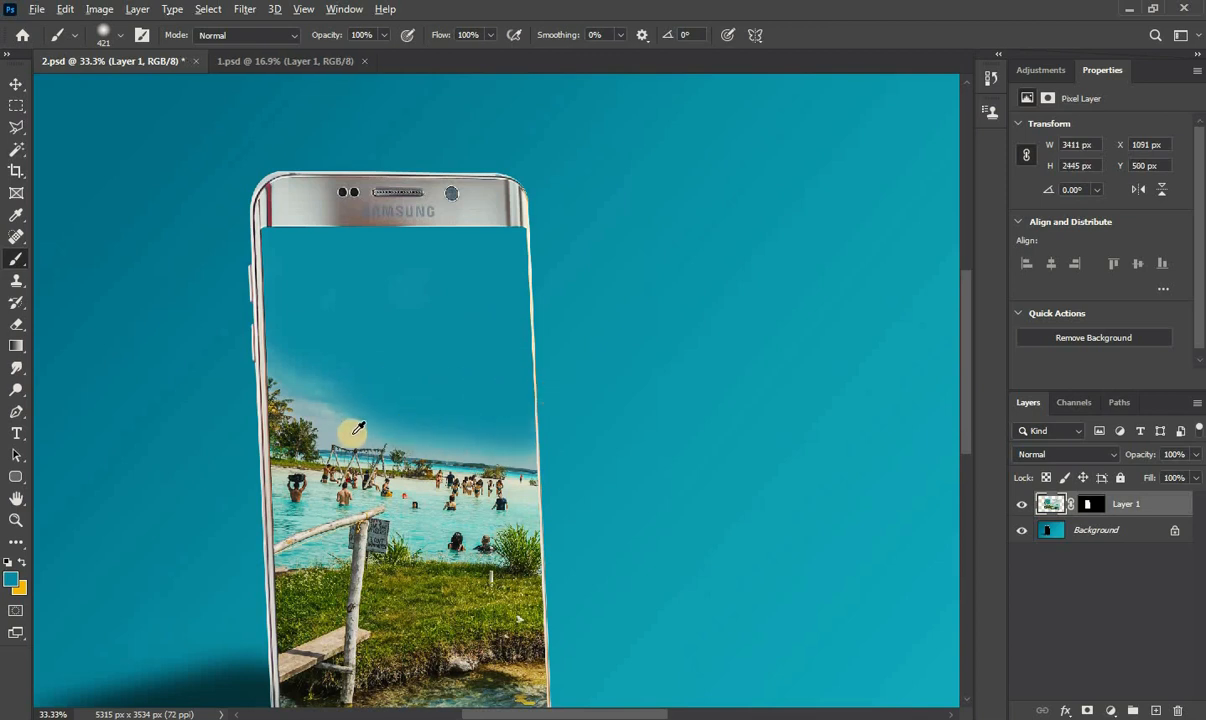
scroll(400, 428, up, 5)
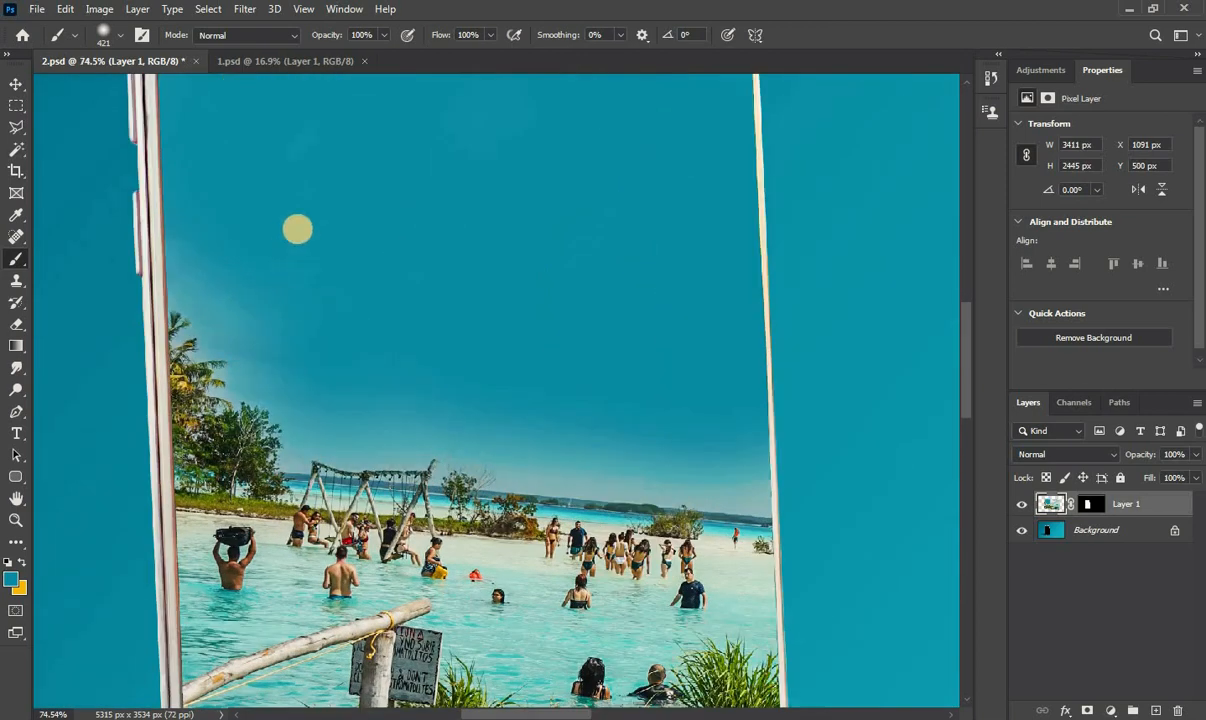
mouse_move(691, 376)
mouse_down()
mouse_move(883, 370)
mouse_move(626, 373)
mouse_move(449, 328)
mouse_up()
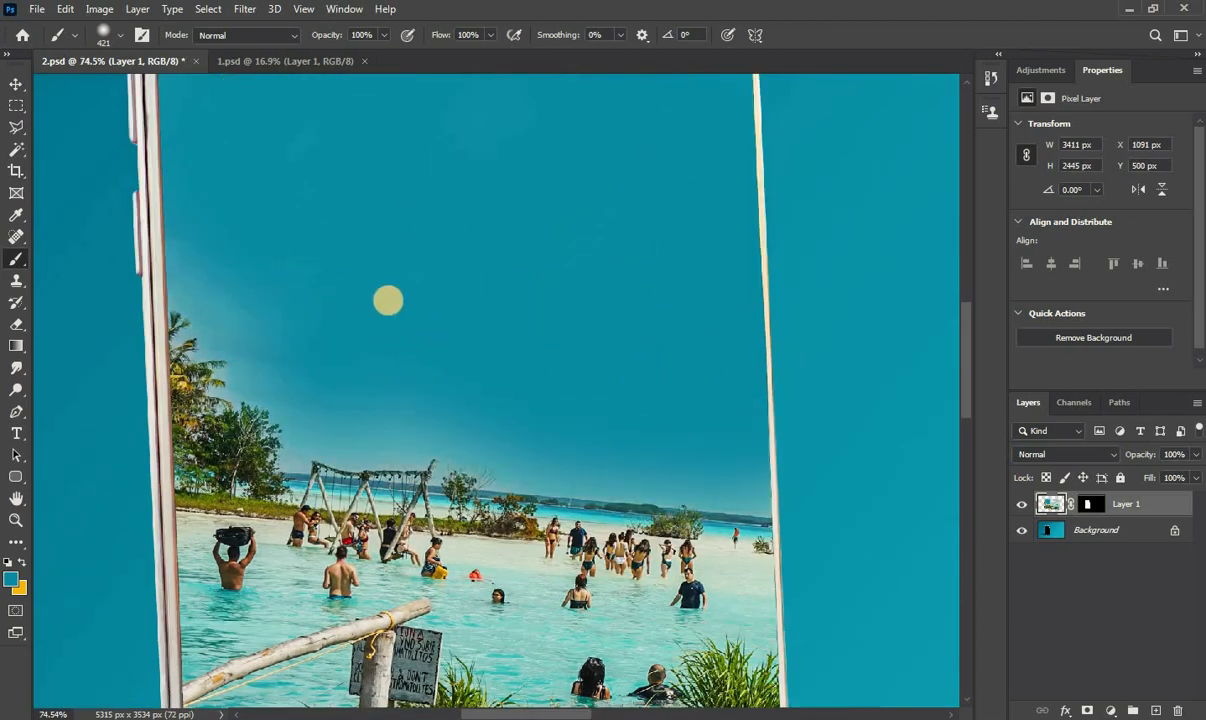
drag(7, 92, 282, 235)
scroll(597, 309, down, 6)
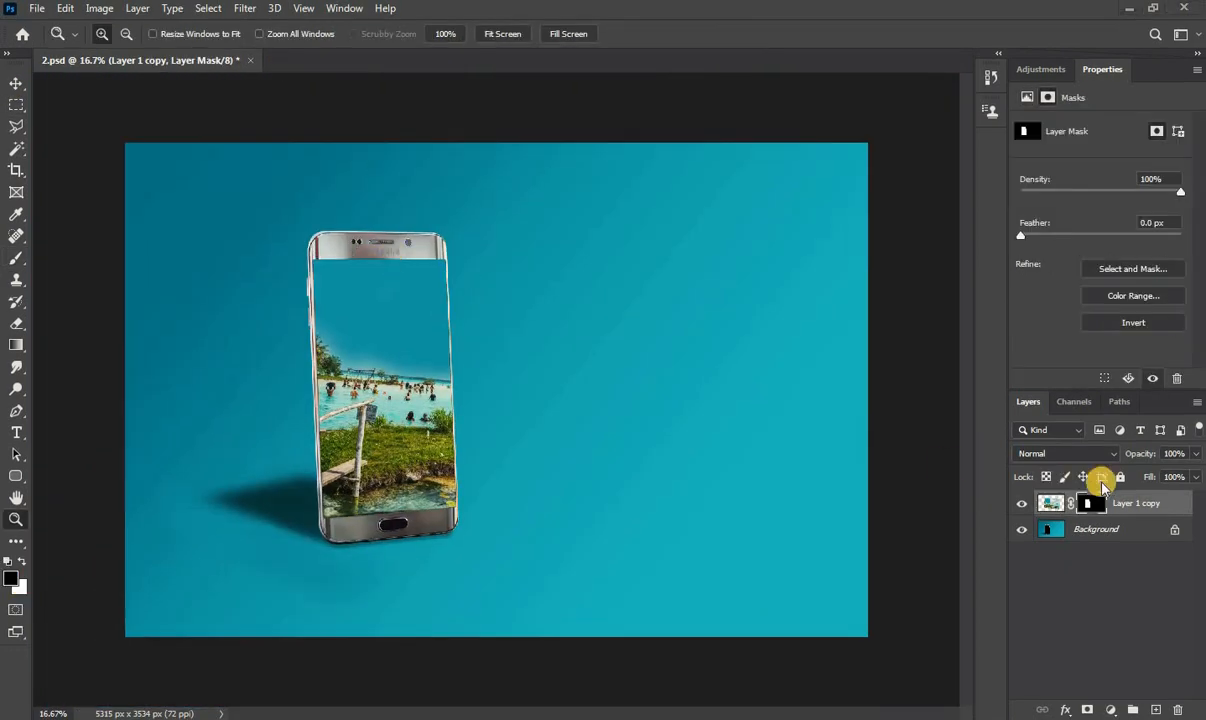
Lower the density of the beach photo's layer mask to 48% and show the wooden rail at the phone's left edge.
click(1094, 505)
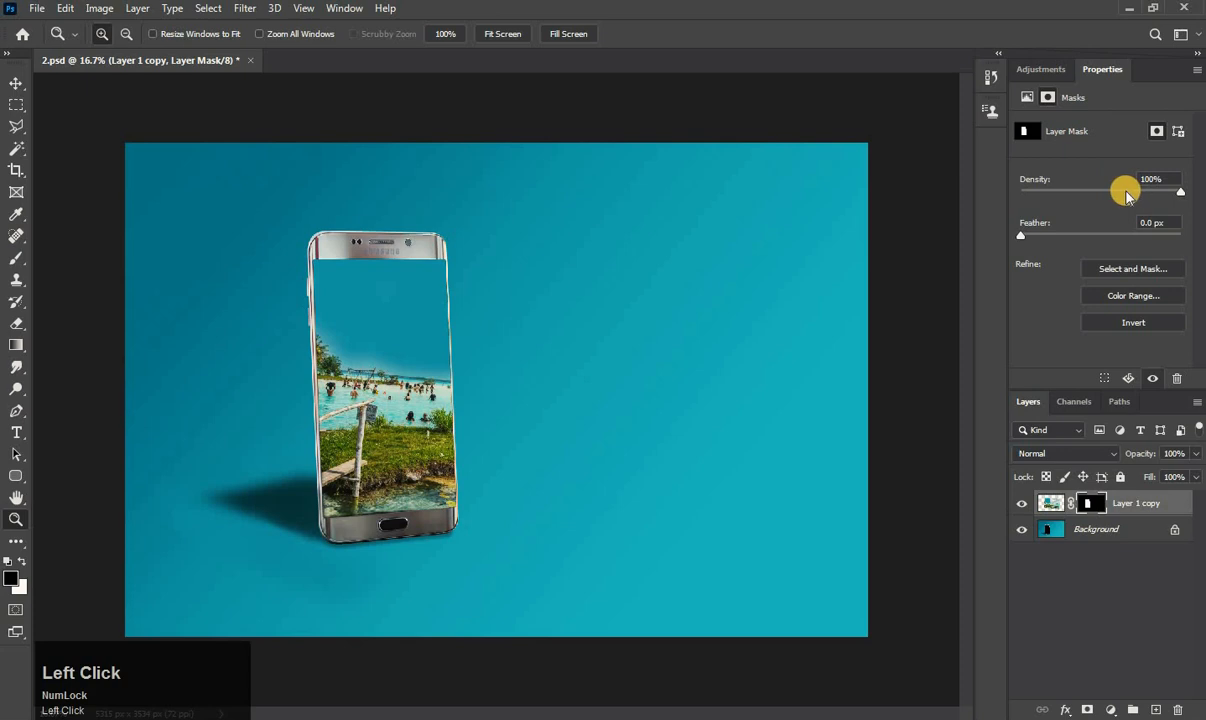
click(1098, 191)
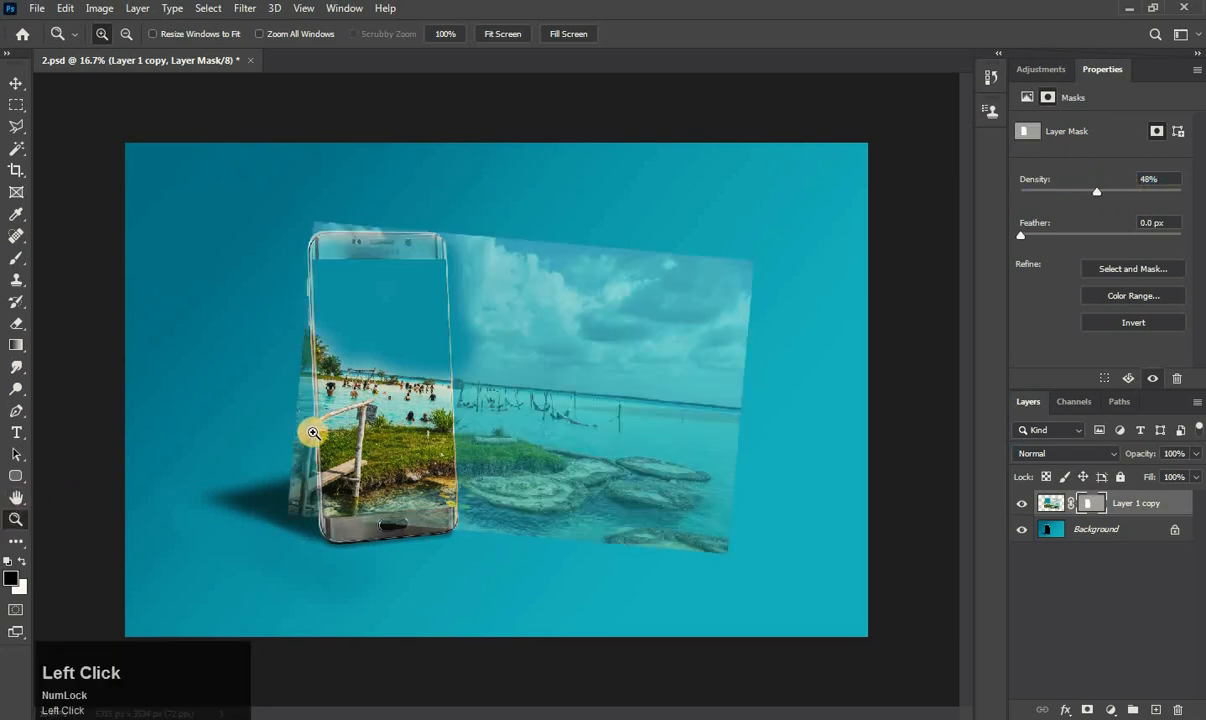
click(292, 448)
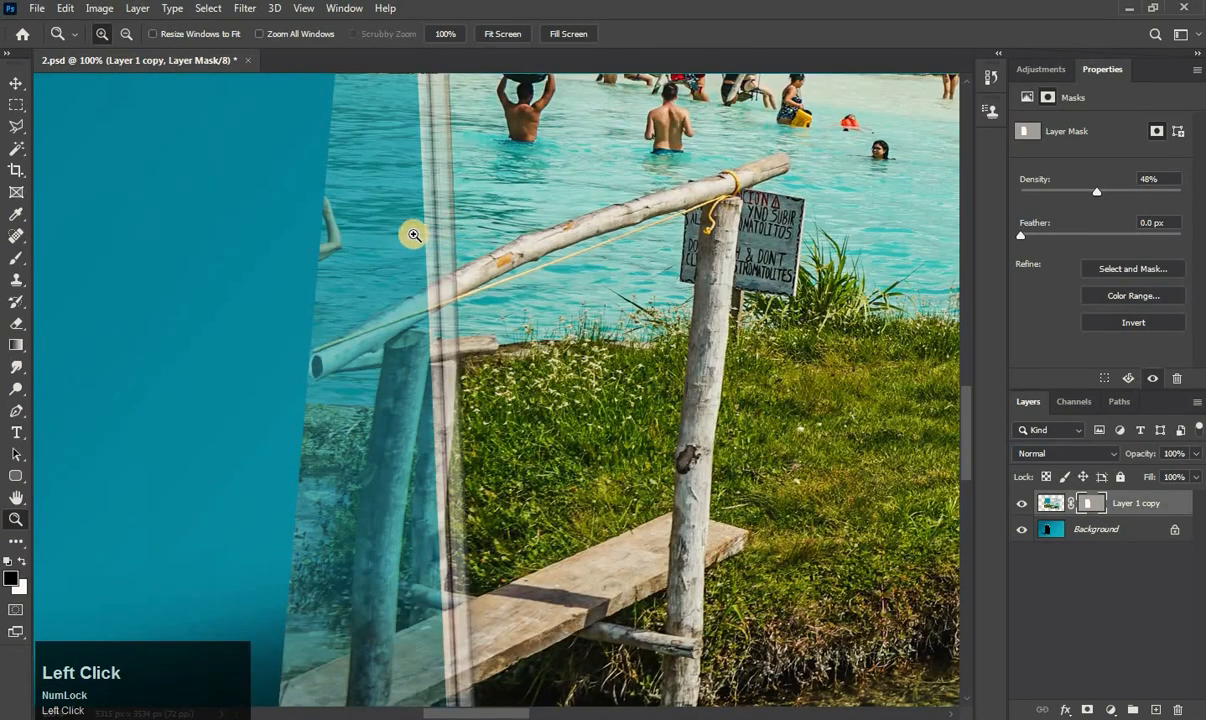
click(414, 235)
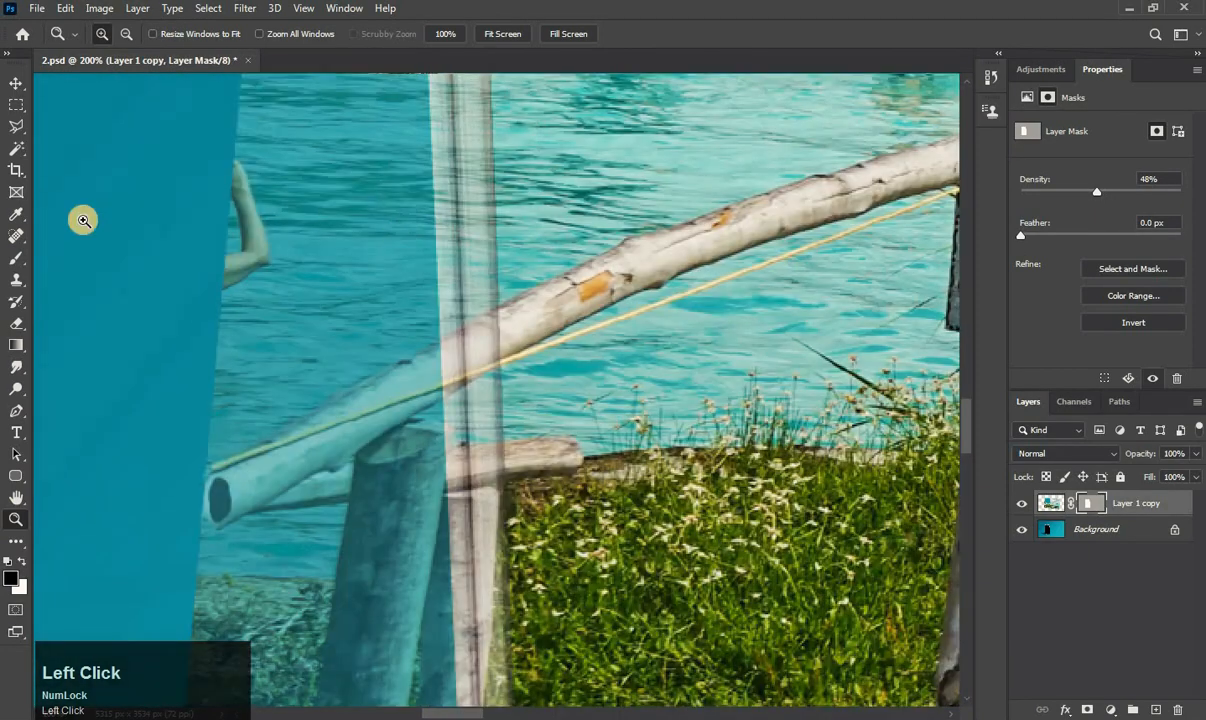
Reveal the wooden rail beyond the phone's left edge by painting the mask white with a 23 px Hard Round Pressure Opacity brush.
click(16, 257)
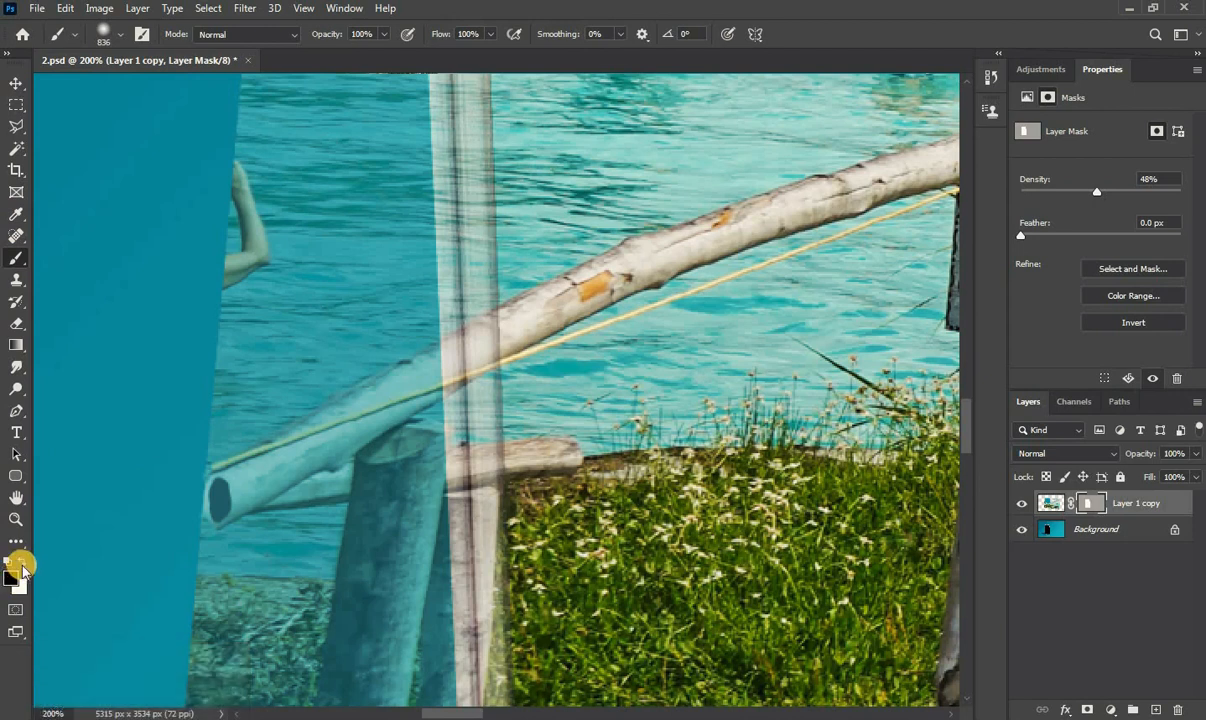
click(22, 566)
mouse_move(471, 242)
mouse_down()
mouse_move(114, 301)
mouse_move(613, 266)
mouse_up()
mouse_move(520, 292)
mouse_down()
mouse_move(411, 327)
mouse_move(433, 319)
mouse_up()
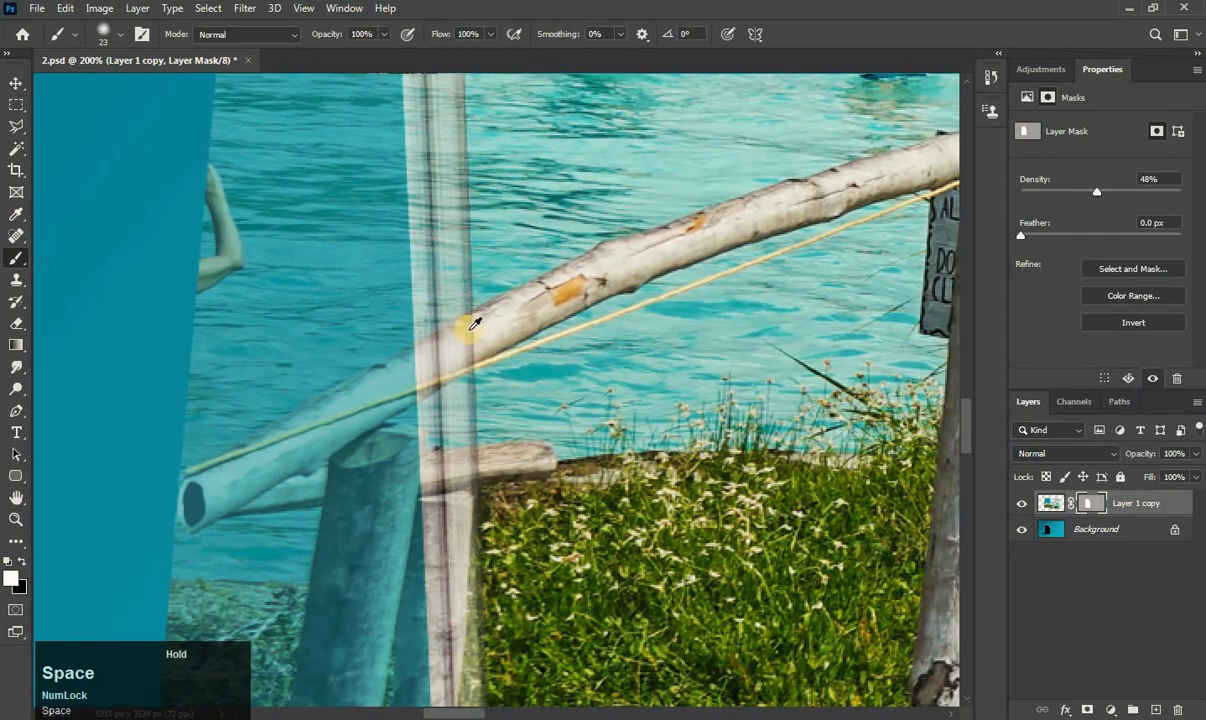
scroll(469, 339, up, 2)
right_click(442, 335)
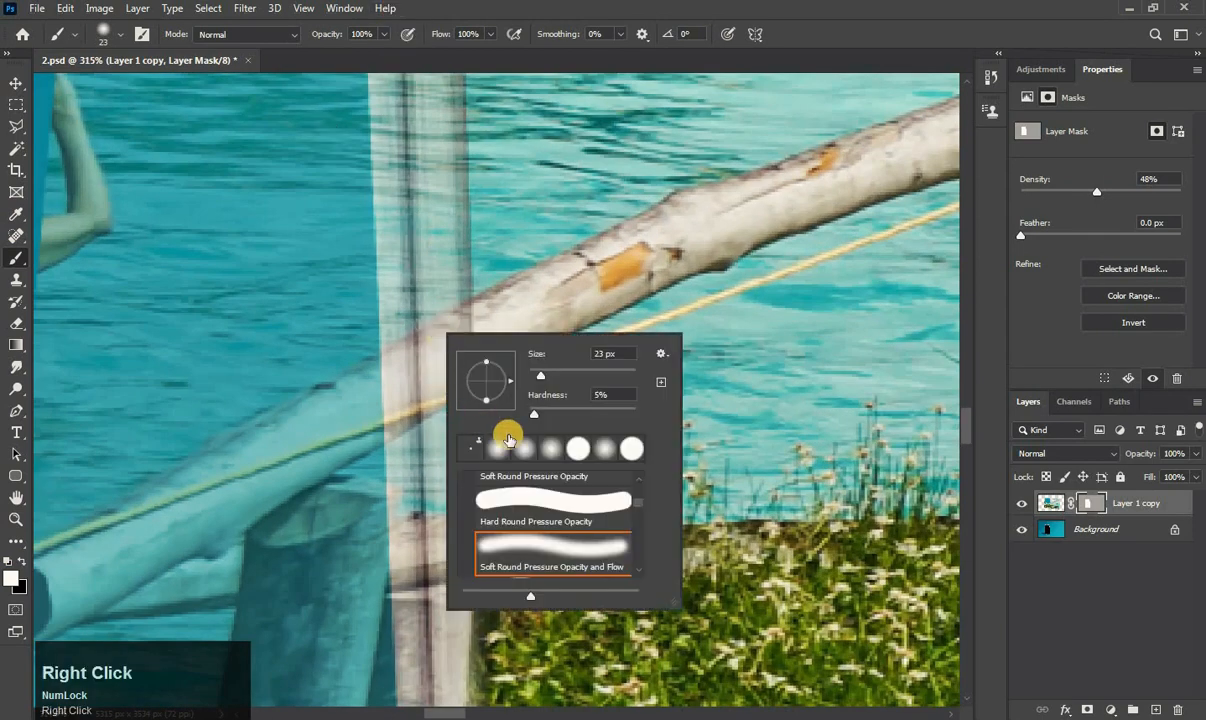
click(533, 505)
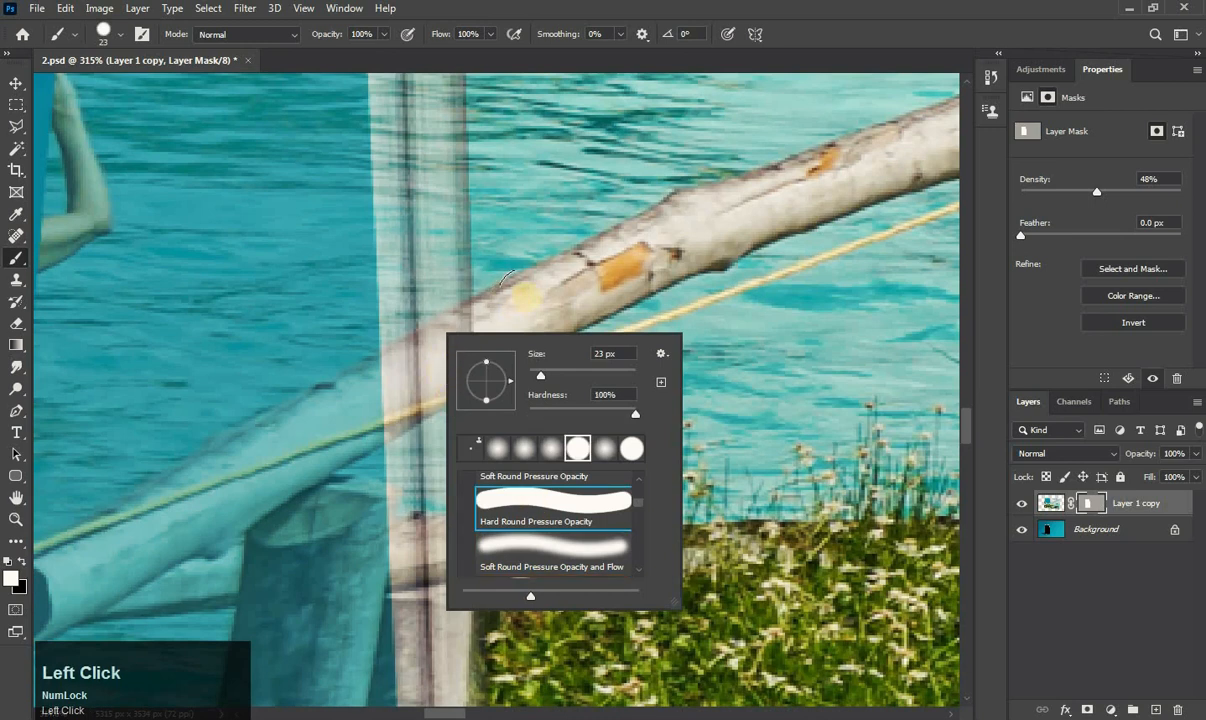
click(465, 307)
mouse_move(440, 352)
mouse_down()
mouse_move(291, 425)
mouse_move(463, 332)
mouse_move(229, 458)
mouse_move(215, 502)
mouse_move(493, 350)
mouse_move(527, 302)
mouse_move(379, 392)
mouse_up()
key(space)
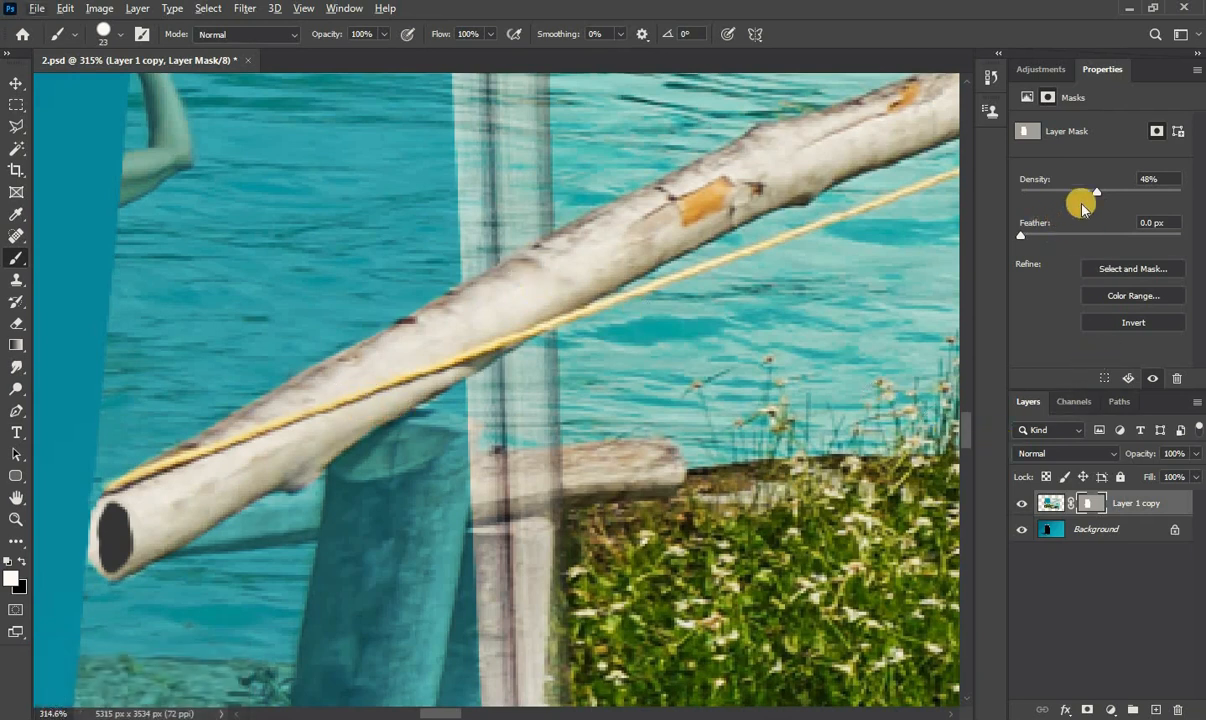
Restore the layer mask's density to 100% and clean up the rail's edges with black, undoing the stray last stroke.
drag(1093, 192, 1182, 191)
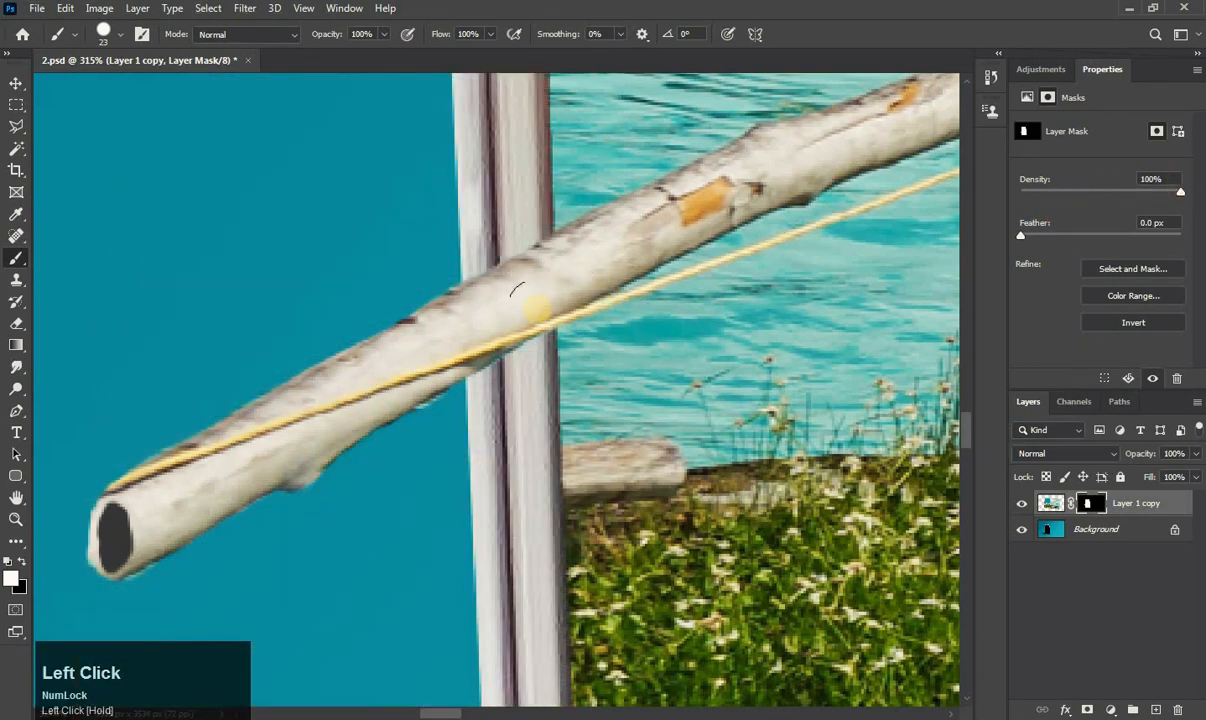
click(22, 563)
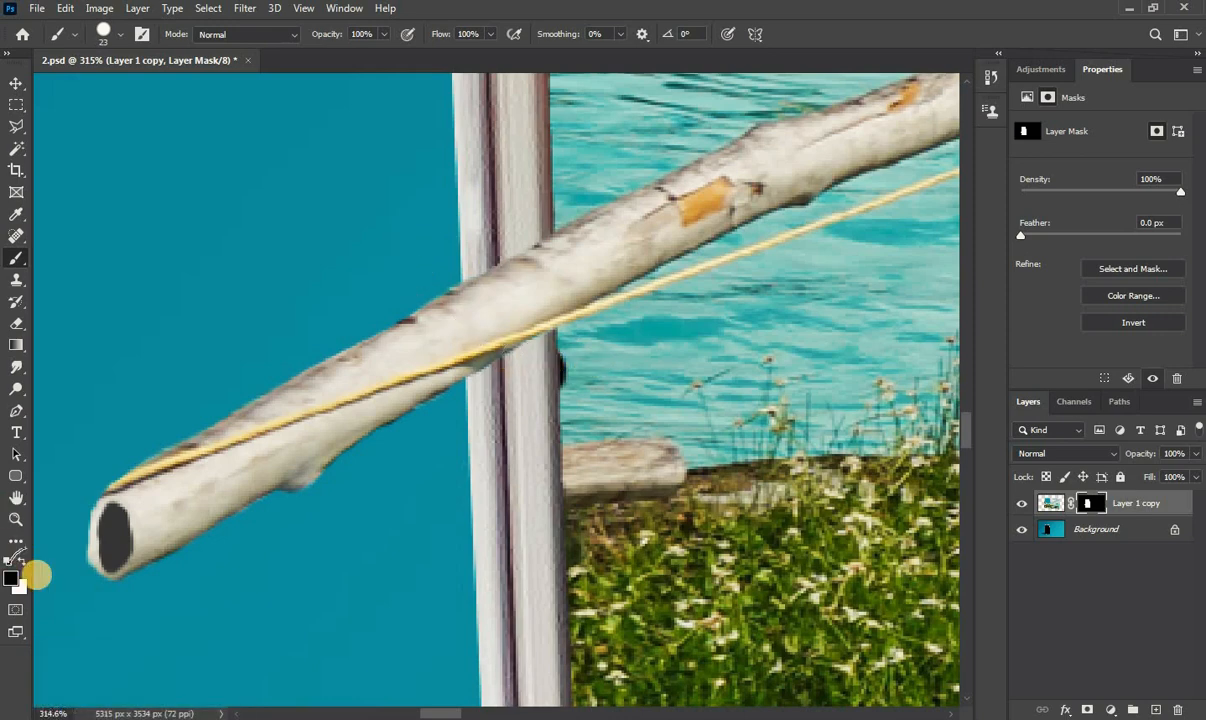
key(ctrl+z)
scroll(341, 414, down, 5)
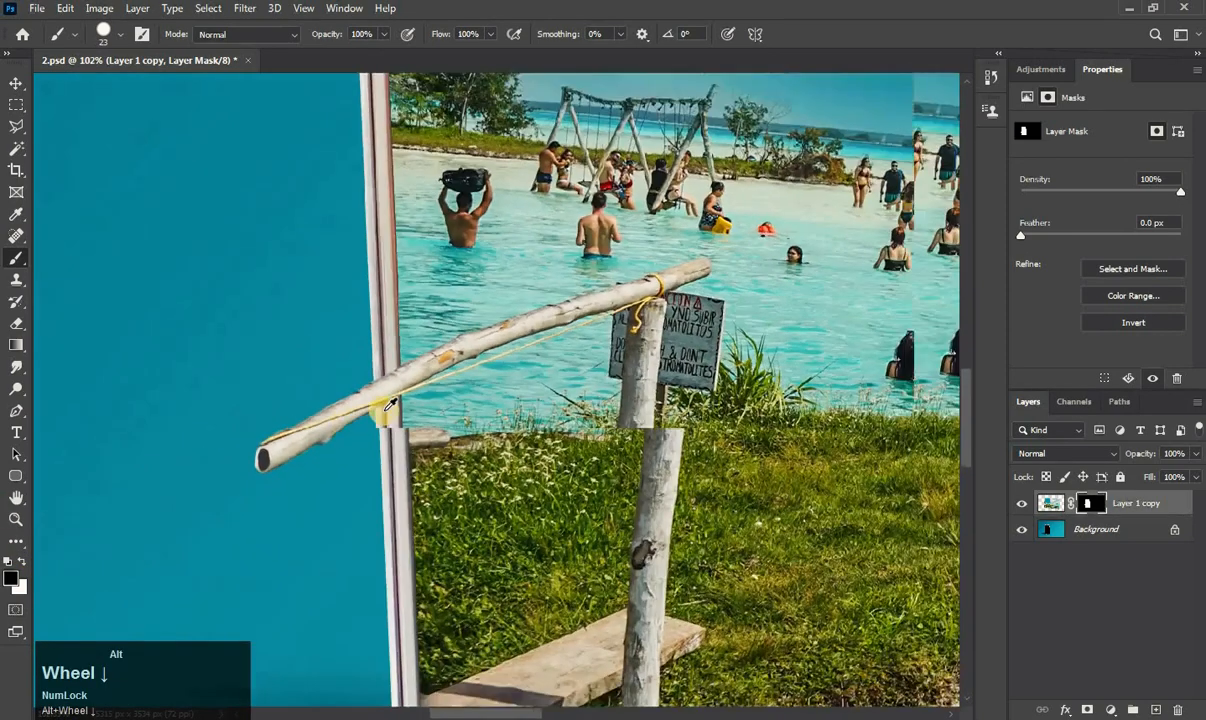
scroll(395, 396, down, 4)
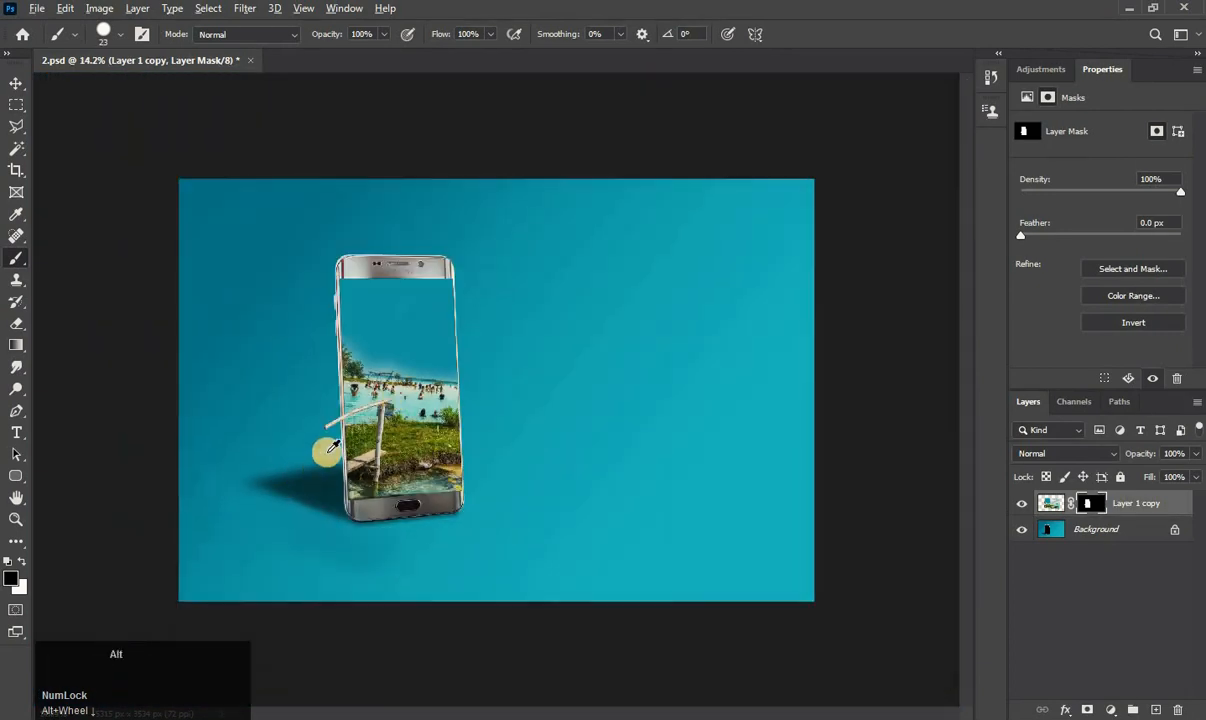
Set up a Soft Round Pressure Opacity and Flow brush with 43% opacity and 48% flow for the phone's shadow area.
scroll(326, 452, up, 4)
drag(268, 499, 360, 379)
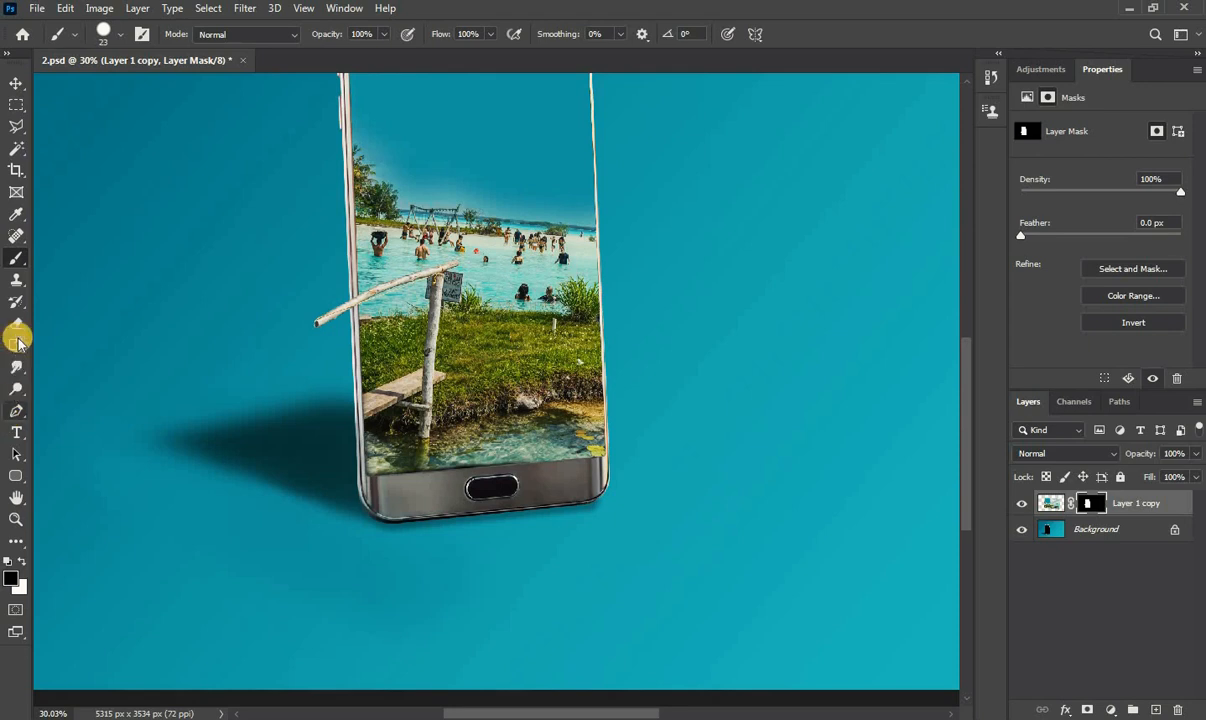
click(15, 262)
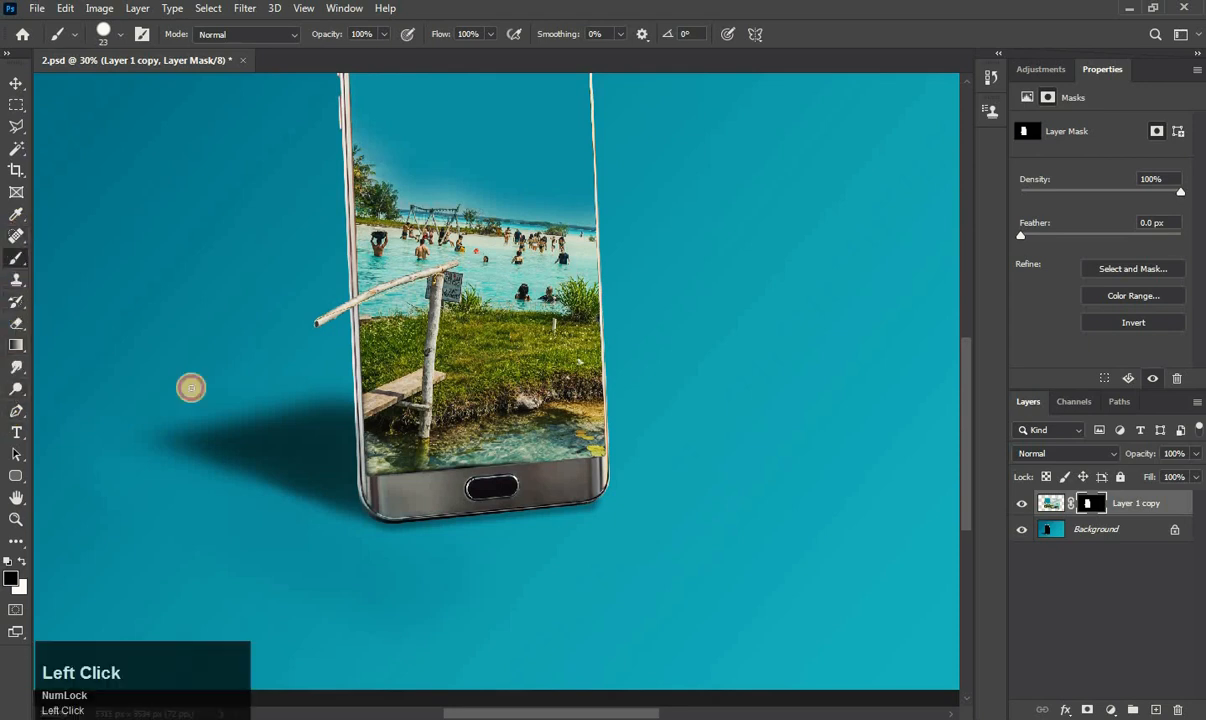
right_click(218, 365)
click(316, 587)
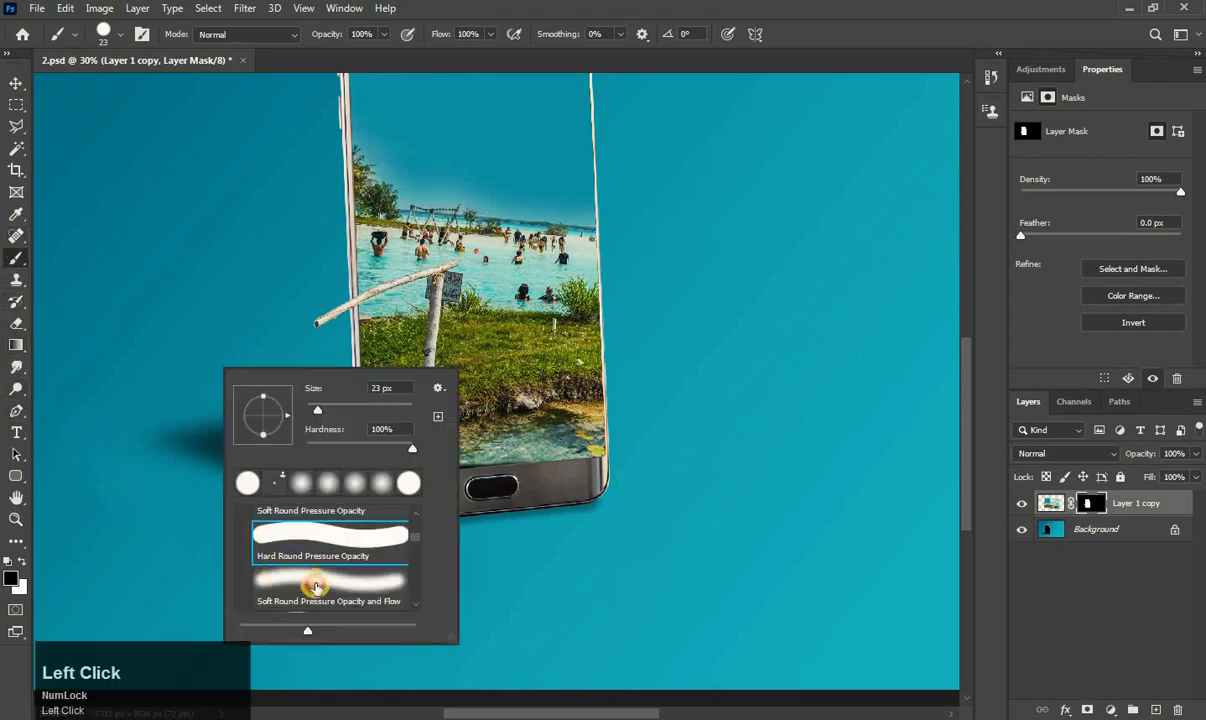
click(385, 37)
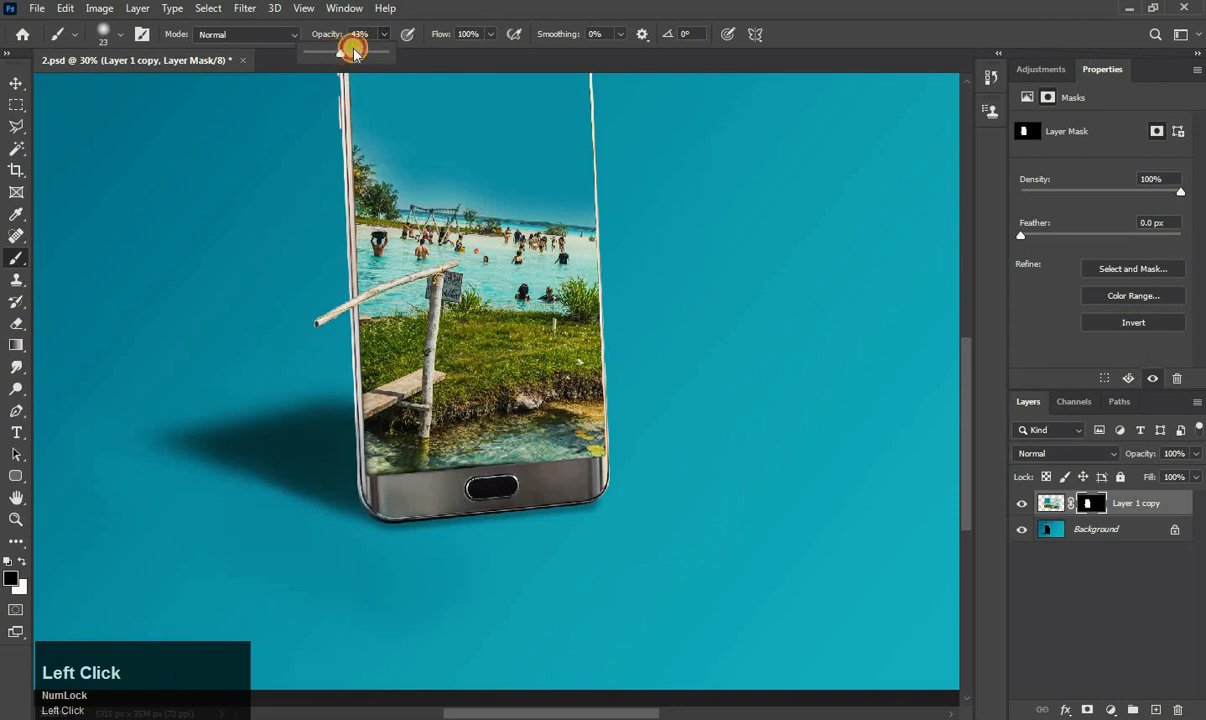
click(490, 36)
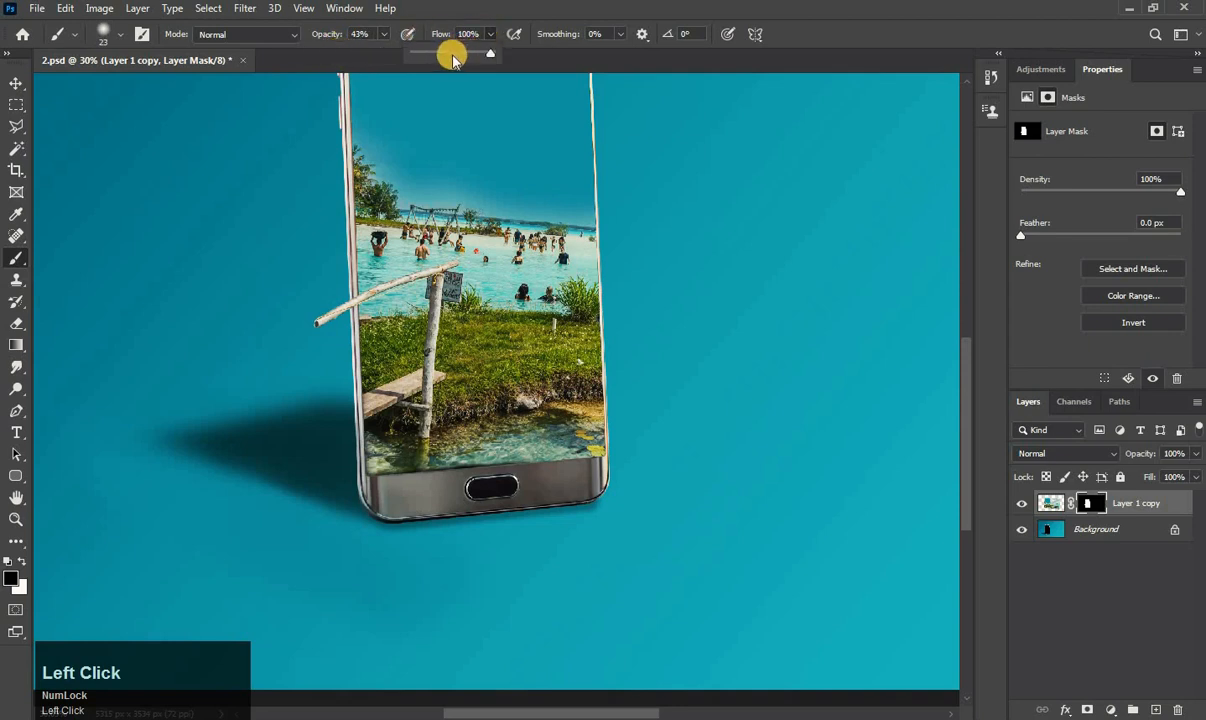
click(450, 53)
key(space)
drag(283, 479, 339, 380)
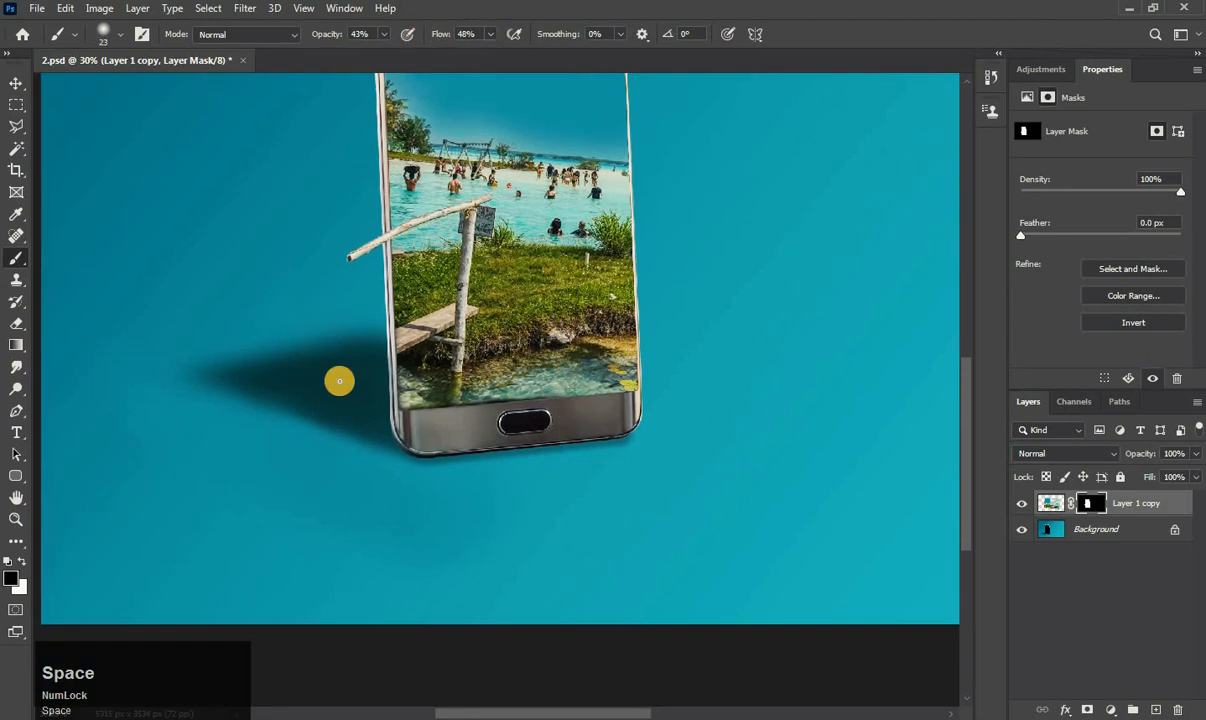
Select the Background layer, try a black 64 px brush stroke as the rail's shadow, and undo it.
scroll(307, 385, up, 3)
scroll(313, 383, up, 2)
scroll(385, 410, down, 3)
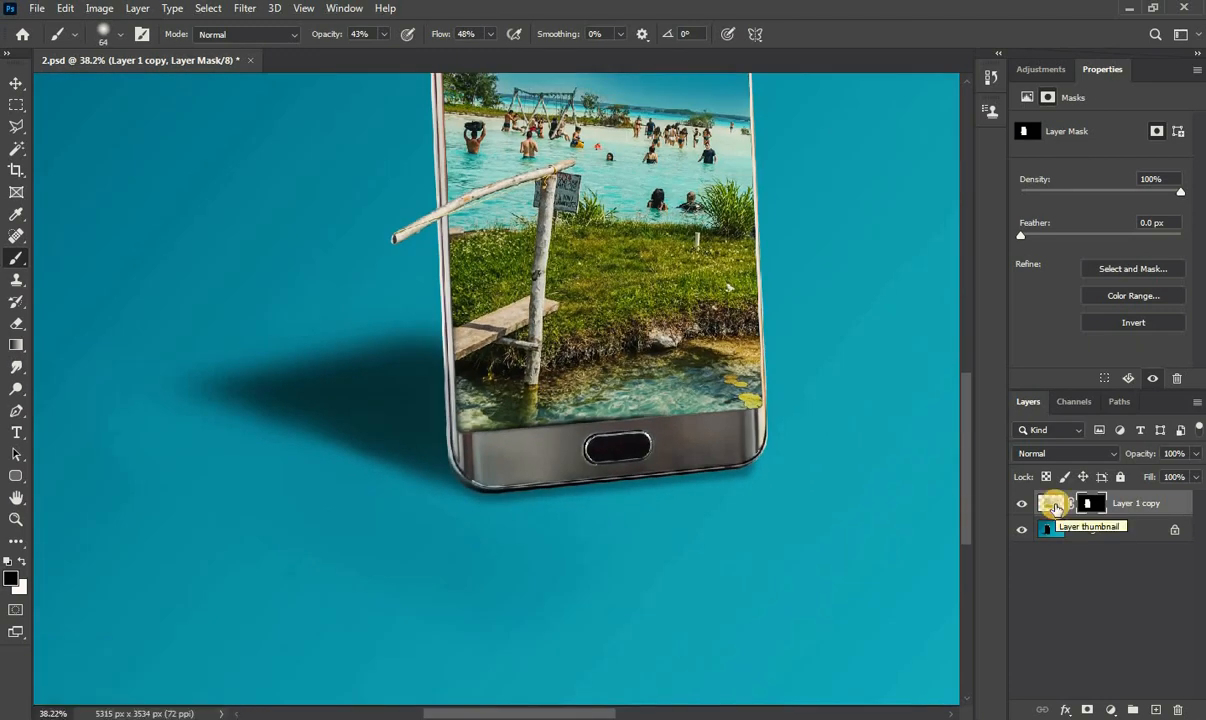
click(1052, 527)
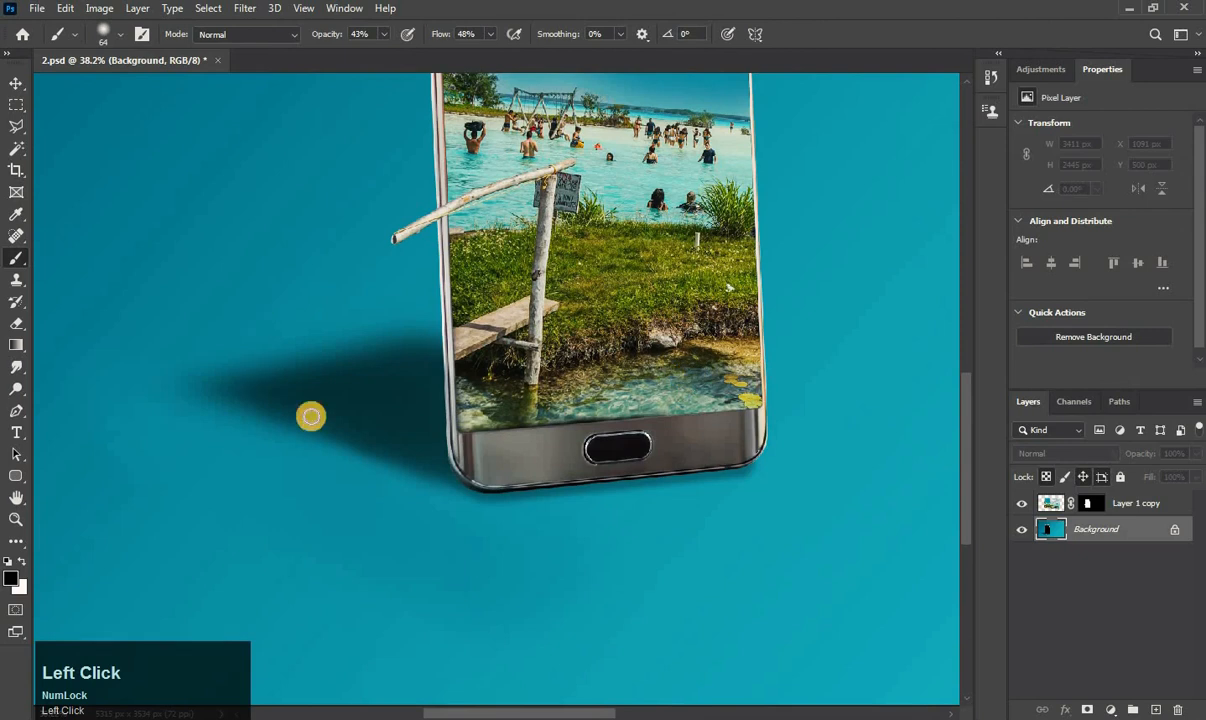
mouse_move(388, 423)
mouse_down()
mouse_move(350, 439)
mouse_move(290, 502)
mouse_up()
key(ctrl+z)
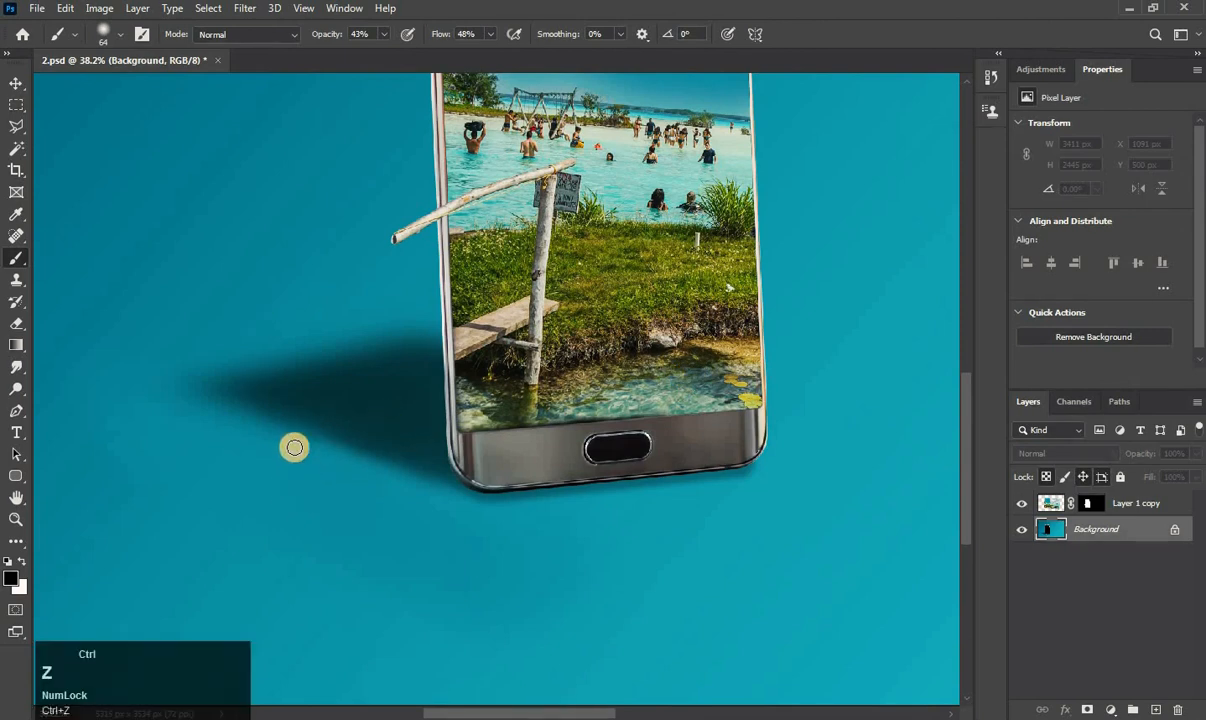
Sample the dark colour of the phone's shadow and paint a short rail shadow extending from its lower edge, undoing the first try.
alt+click(372, 424)
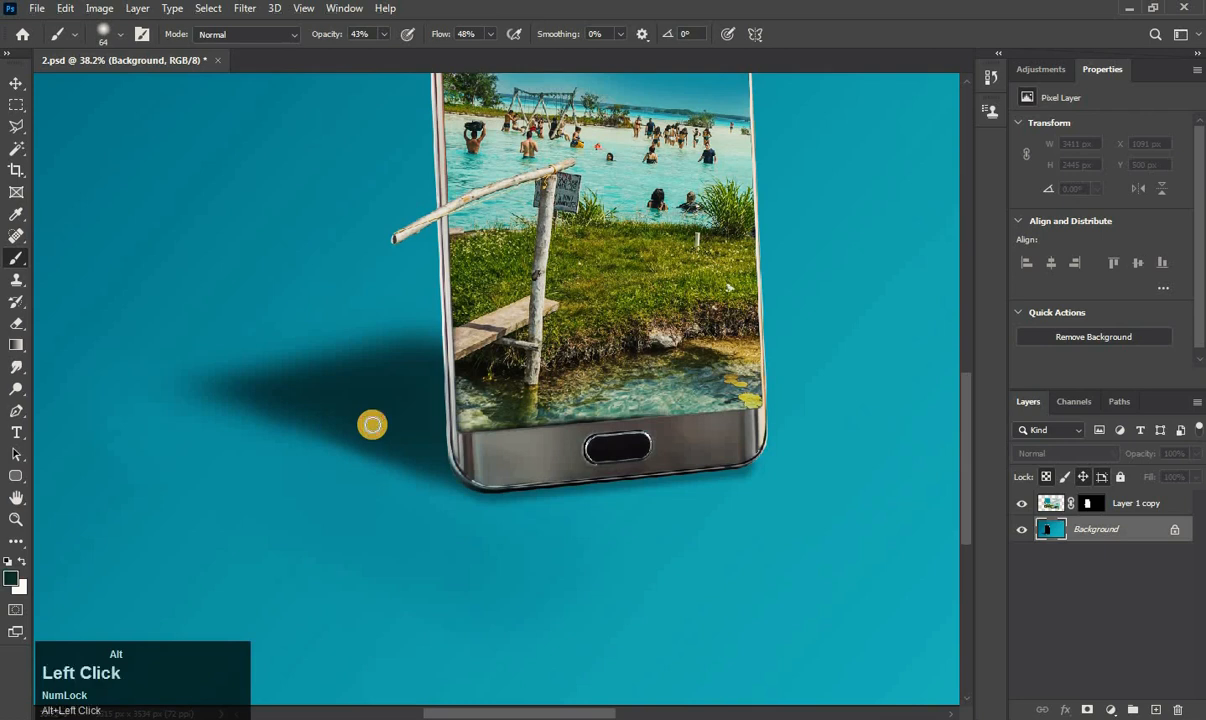
drag(385, 423, 306, 500)
key(ctrl+z)
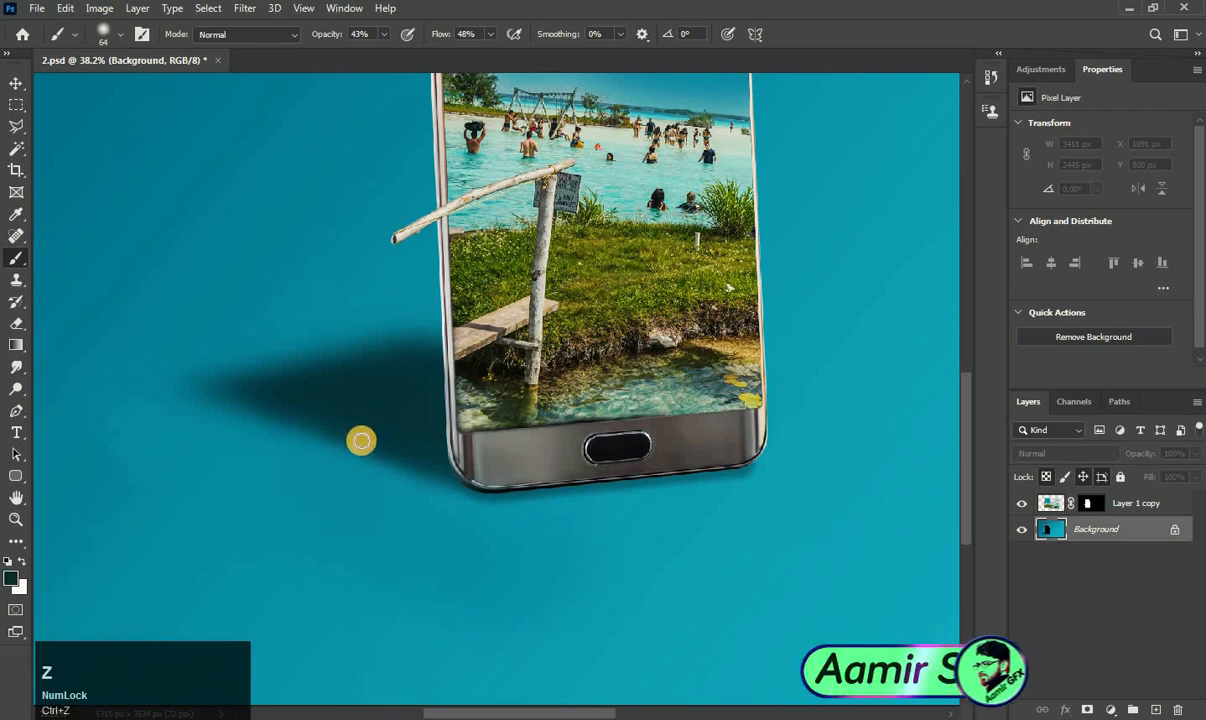
drag(342, 452, 309, 490)
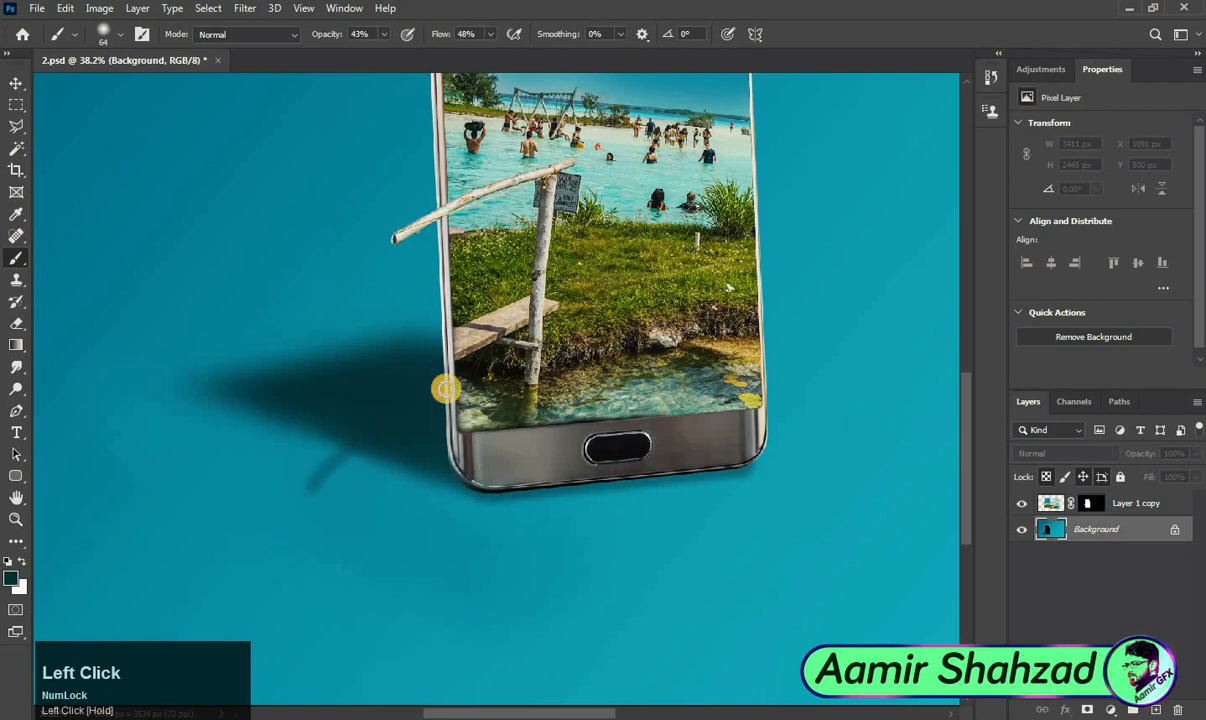
scroll(450, 398, down, 3)
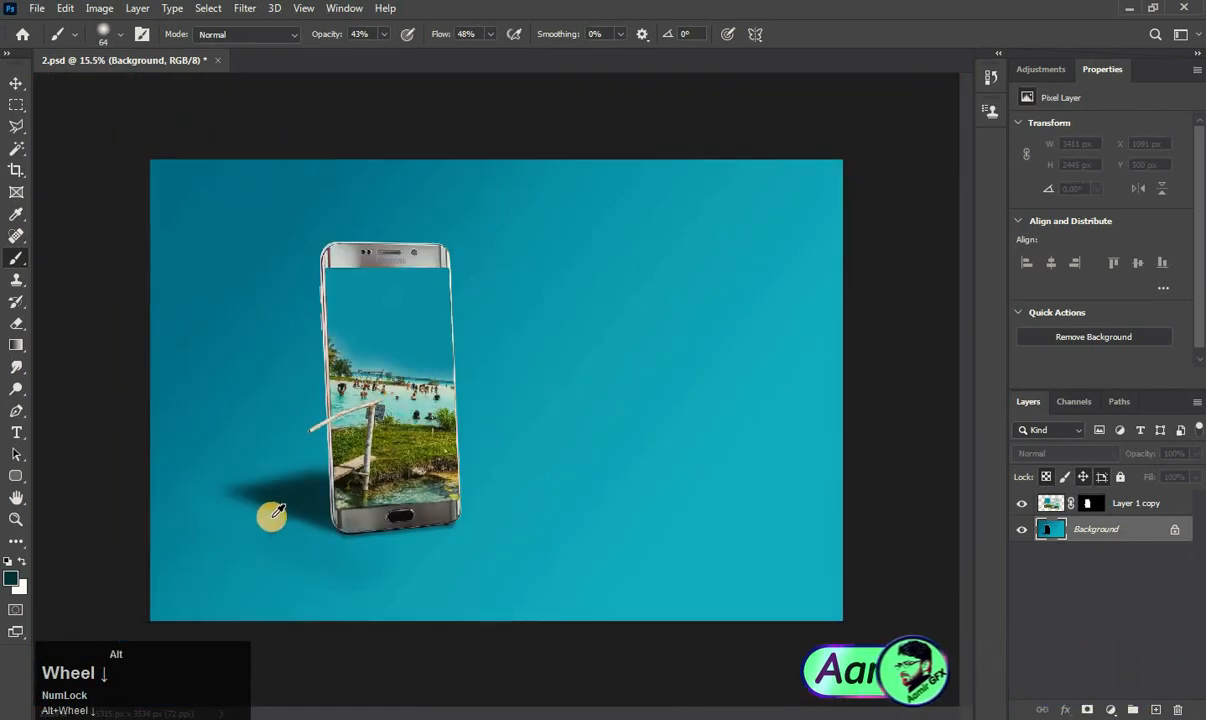
scroll(276, 510, up, 3)
key(space)
drag(252, 524, 339, 380)
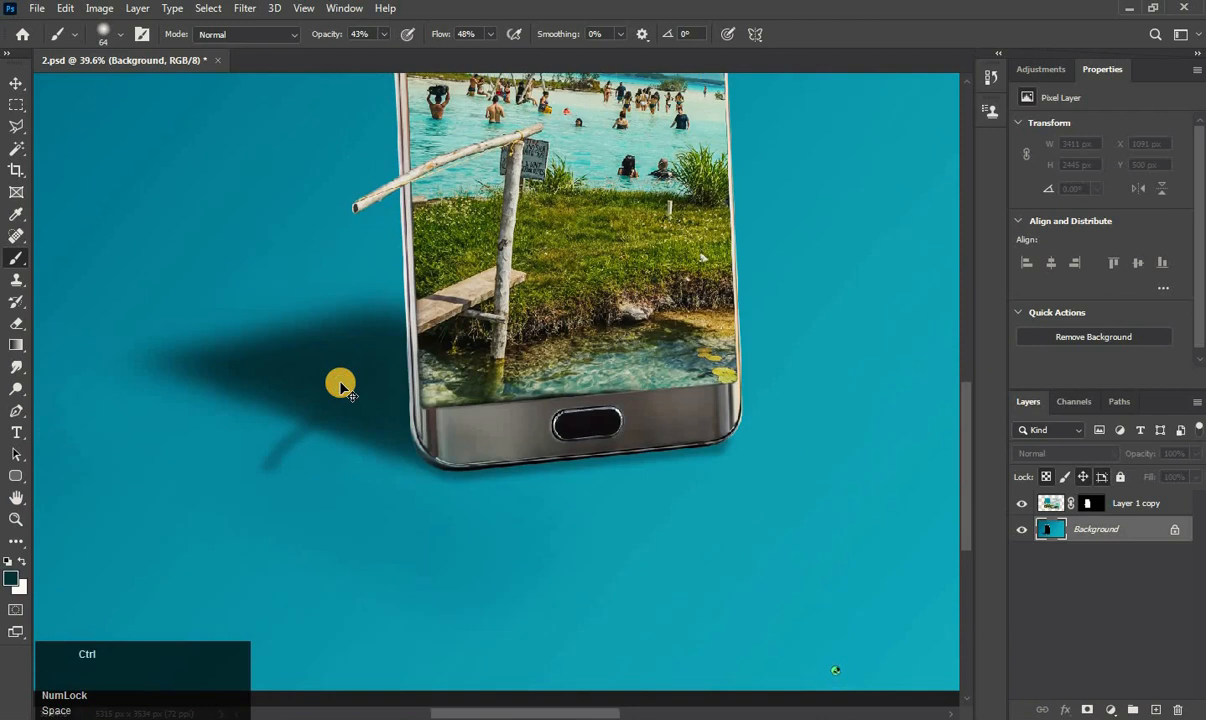
Select the beach layer's mask and lower its density to 51% to work along the phone's right edge.
key(ctrl+0)
click(1079, 502)
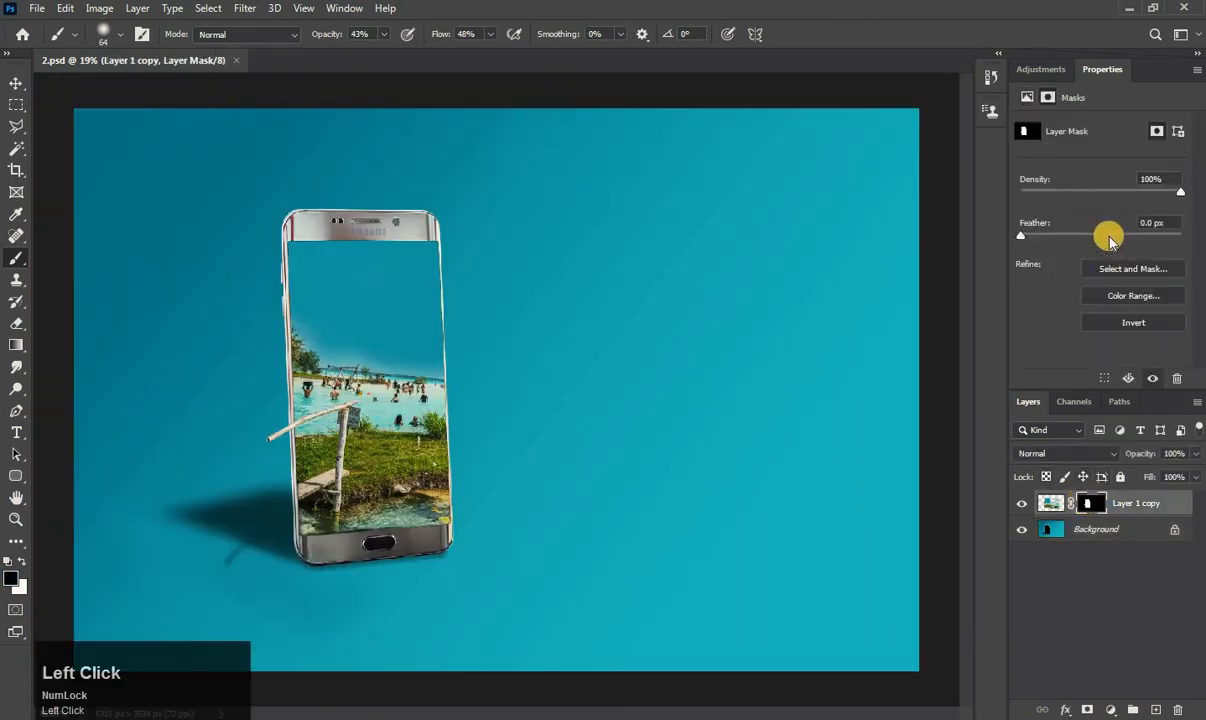
click(1102, 191)
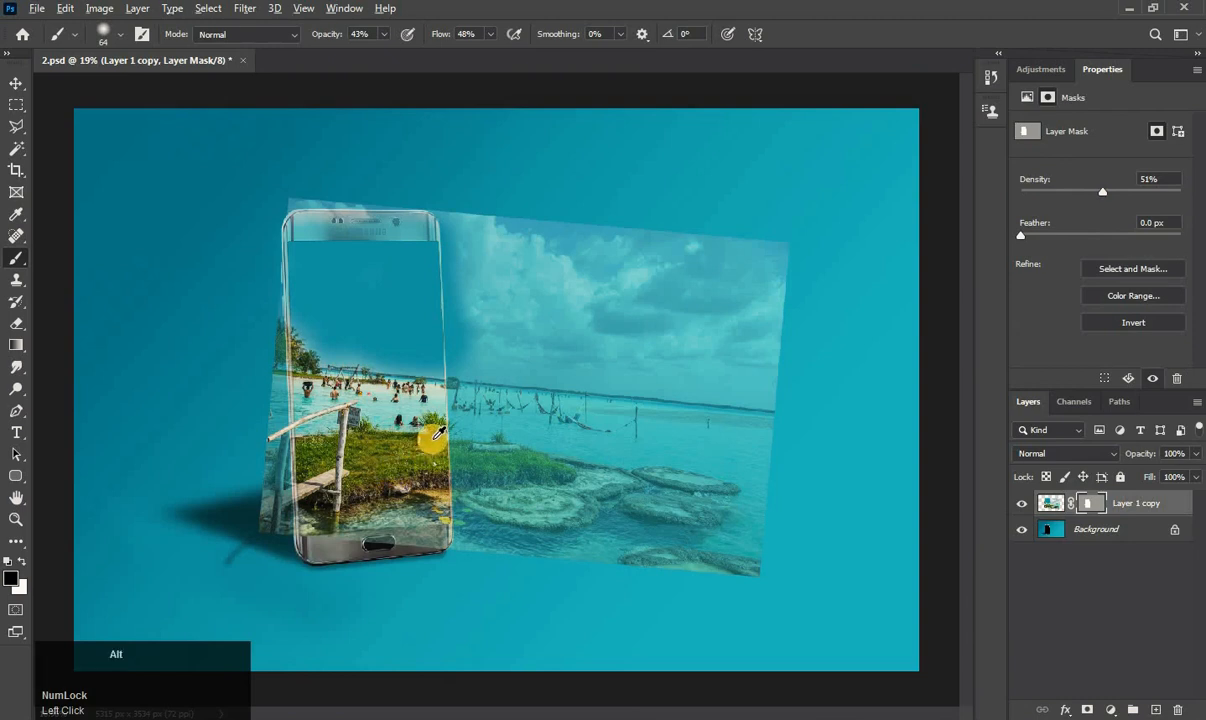
scroll(425, 440, up, 5)
click(15, 258)
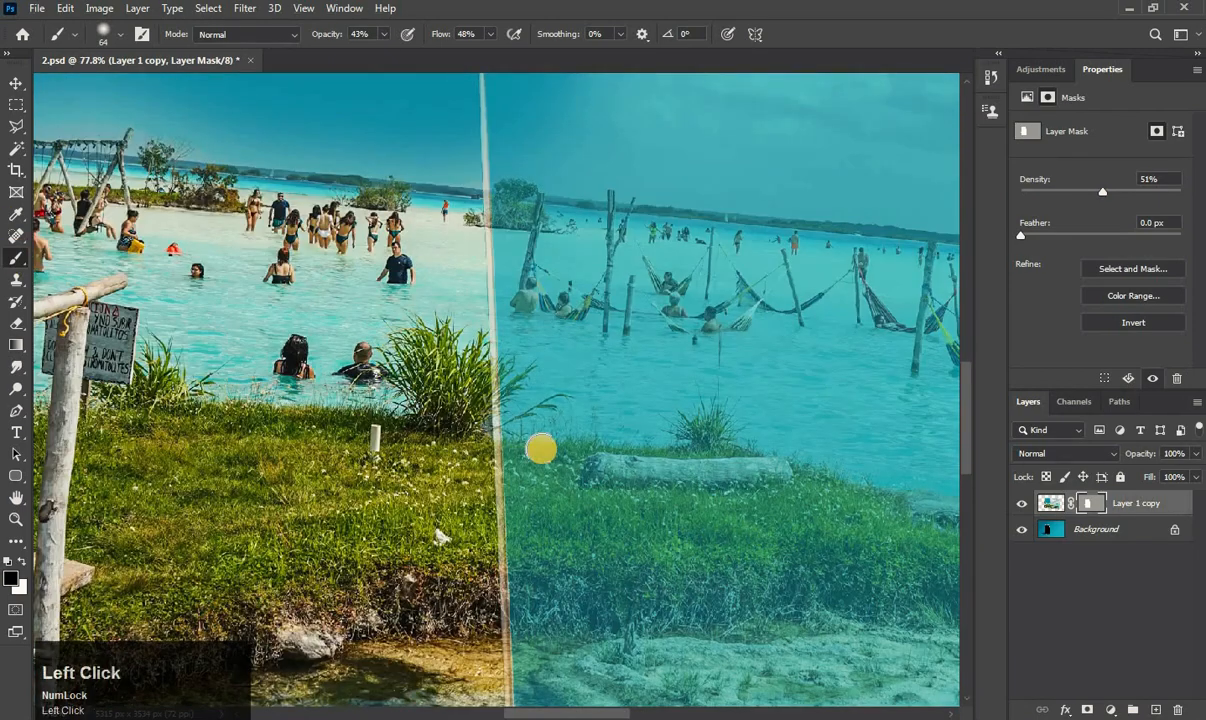
Set the mask brush's flow and opacity to 100%, undoing the trial strokes.
mouse_move(521, 460)
mouse_down()
mouse_move(471, 459)
mouse_move(533, 460)
mouse_up()
key(ctrl+z)
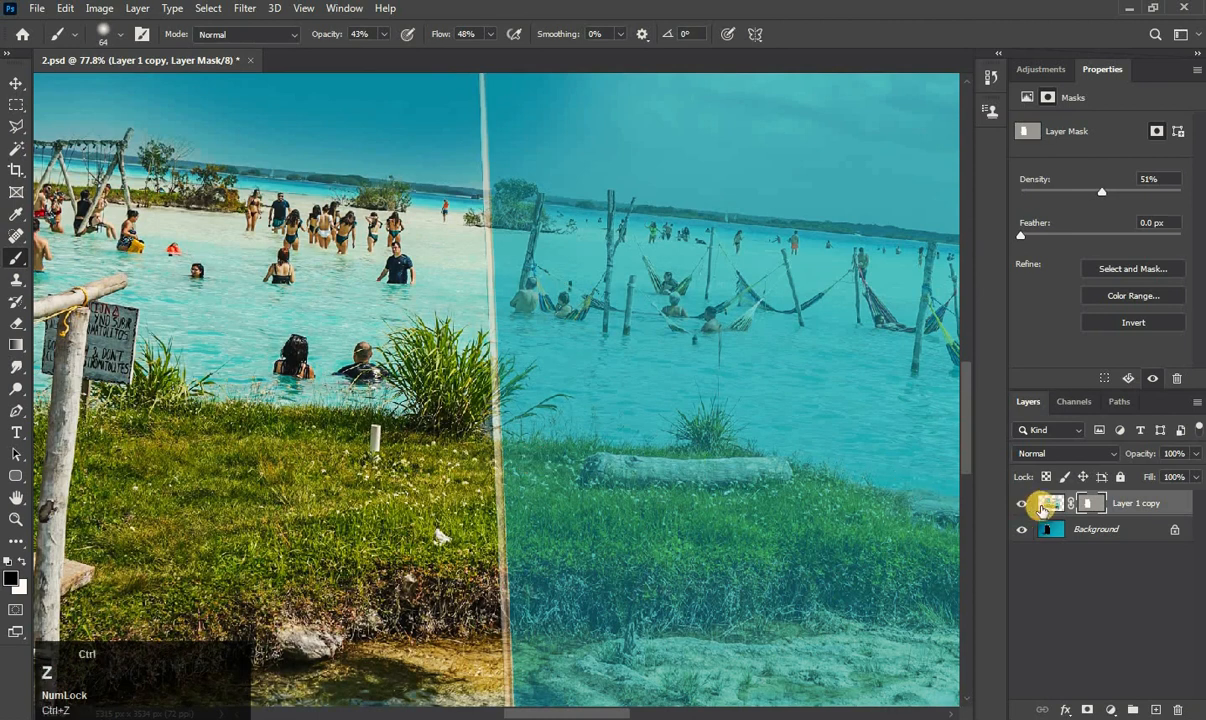
click(1095, 504)
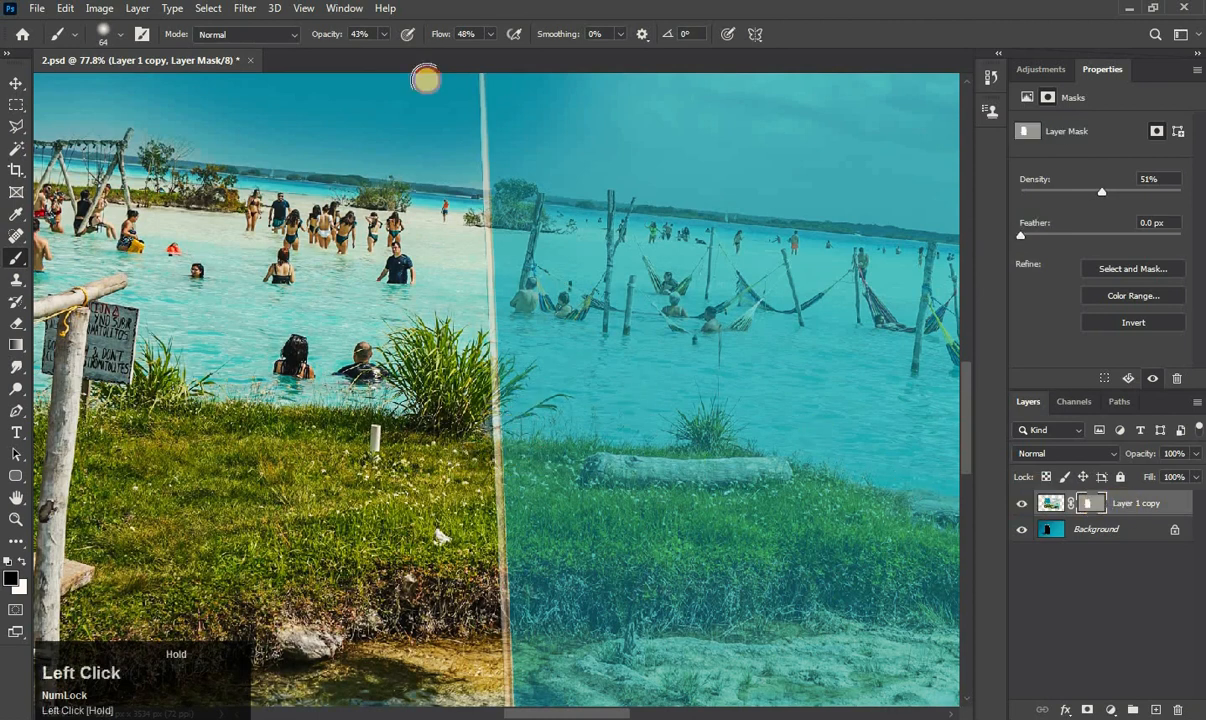
click(490, 34)
drag(490, 52, 535, 52)
drag(390, 37, 500, 56)
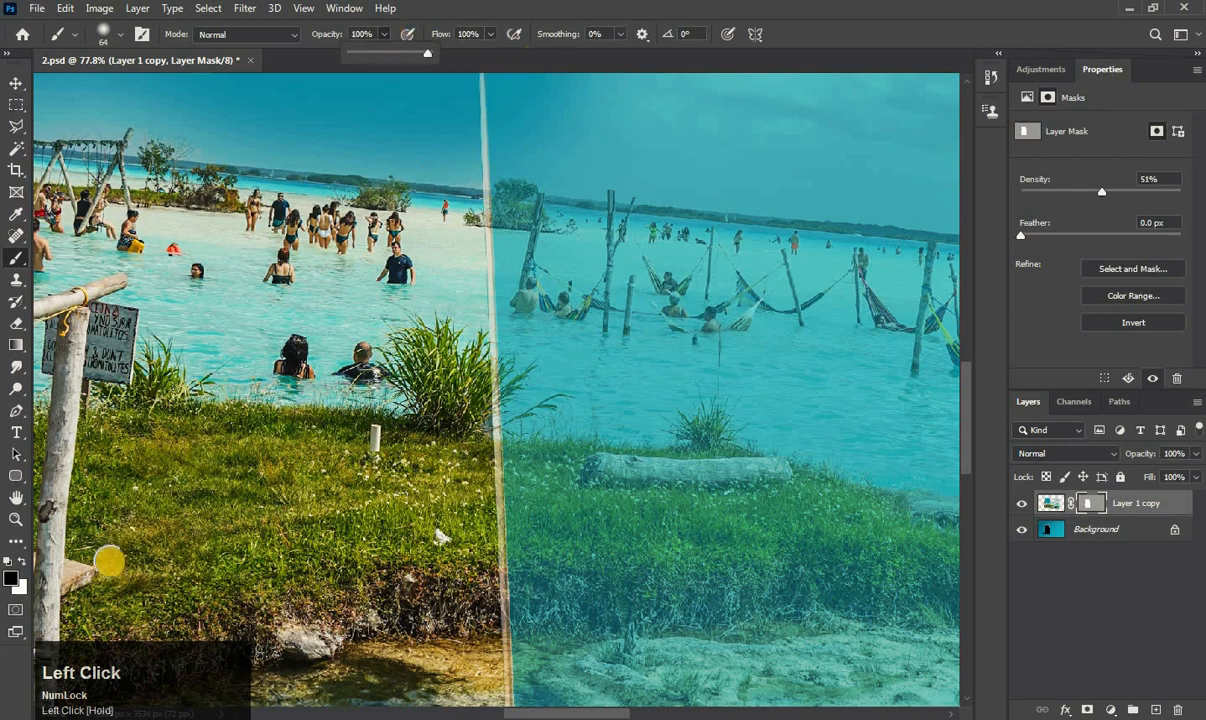
key(ctrl+z)
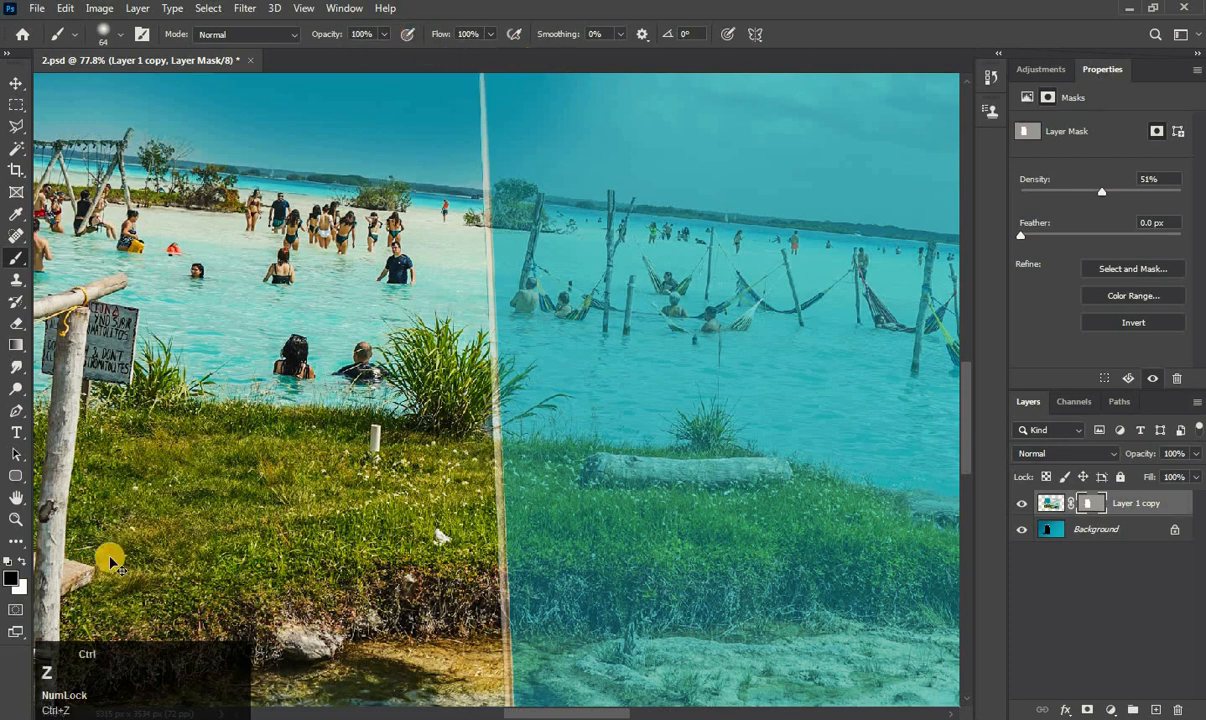
Paint the mask white to reveal the grass line, the log and the rock ledge outside the phone's right edge.
click(22, 562)
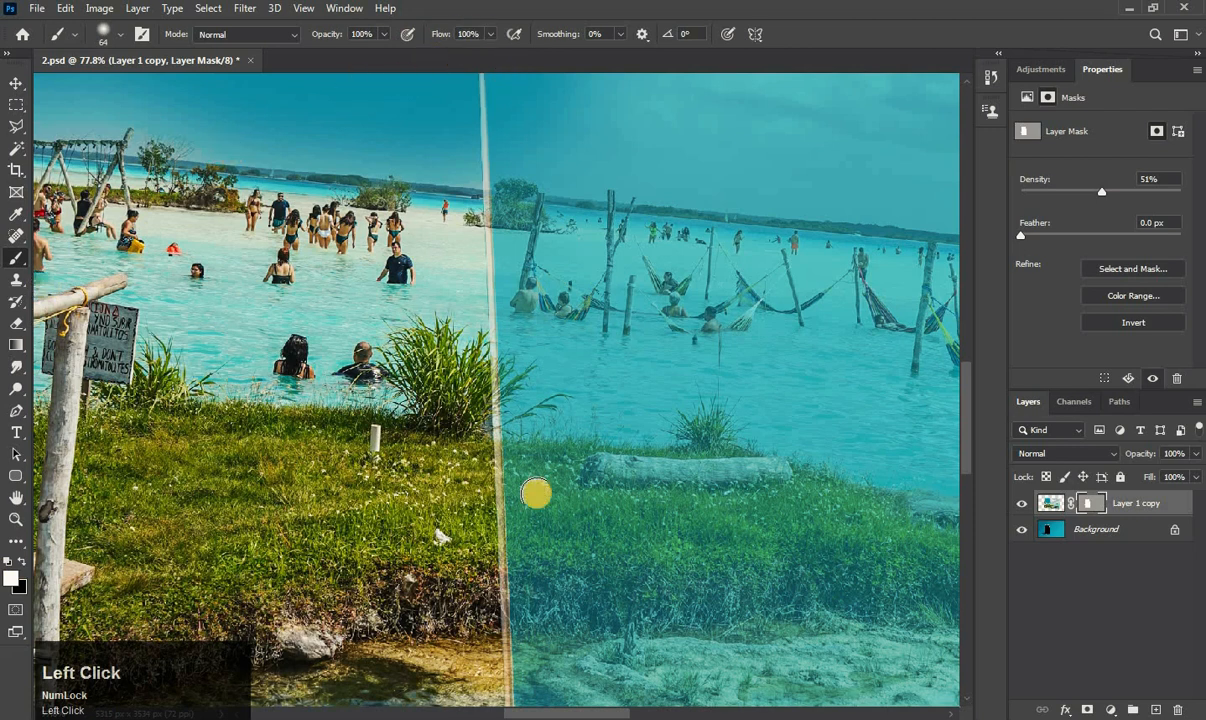
mouse_move(509, 452)
mouse_down()
mouse_move(703, 453)
mouse_move(901, 510)
mouse_move(341, 410)
mouse_up()
key(space)
mouse_move(142, 335)
mouse_down()
mouse_move(417, 423)
mouse_move(868, 476)
mouse_up()
key(space)
drag(347, 501, 620, 593)
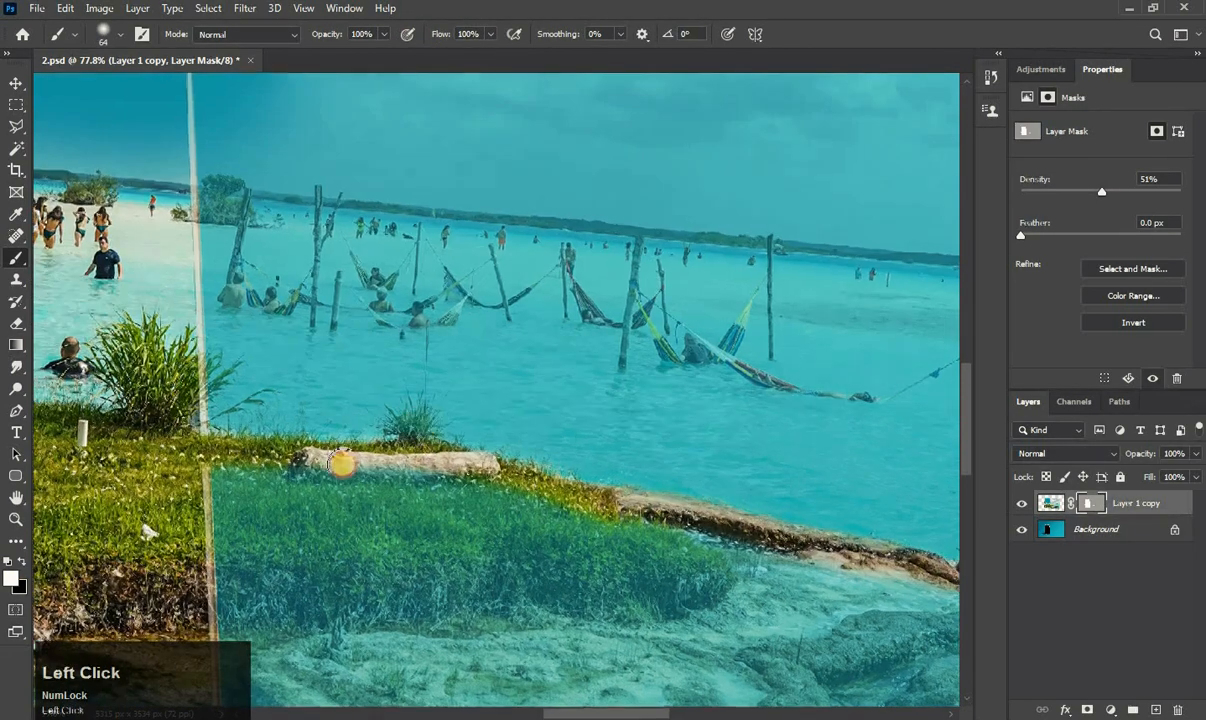
Continue revealing the upper grass strip and the rock ledge beyond the log with white on the mask.
mouse_move(195, 402)
mouse_down()
mouse_move(390, 493)
mouse_move(253, 543)
mouse_move(382, 497)
mouse_move(540, 488)
mouse_up()
key(space)
mouse_move(870, 530)
mouse_down()
mouse_move(300, 434)
mouse_move(280, 420)
mouse_up()
mouse_move(520, 448)
mouse_down()
mouse_move(753, 503)
mouse_move(781, 546)
mouse_move(730, 670)
mouse_move(715, 652)
mouse_up()
key(space)
drag(684, 503, 810, 343)
Enlarge the brush to 128 px and reveal the bush, the outer rocks and the water around them.
key(bracketright)
key(bracketright)
key(bracketright)
key(bracketright)
key(bracketright)
mouse_move(657, 560)
mouse_down()
mouse_move(746, 556)
mouse_move(837, 437)
mouse_move(406, 353)
mouse_move(272, 550)
mouse_move(238, 481)
mouse_move(244, 458)
mouse_up()
key(space)
mouse_move(362, 549)
mouse_down()
mouse_move(533, 509)
mouse_move(696, 502)
mouse_up()
key(space)
mouse_move(170, 361)
mouse_down()
mouse_move(567, 420)
mouse_move(264, 331)
mouse_up()
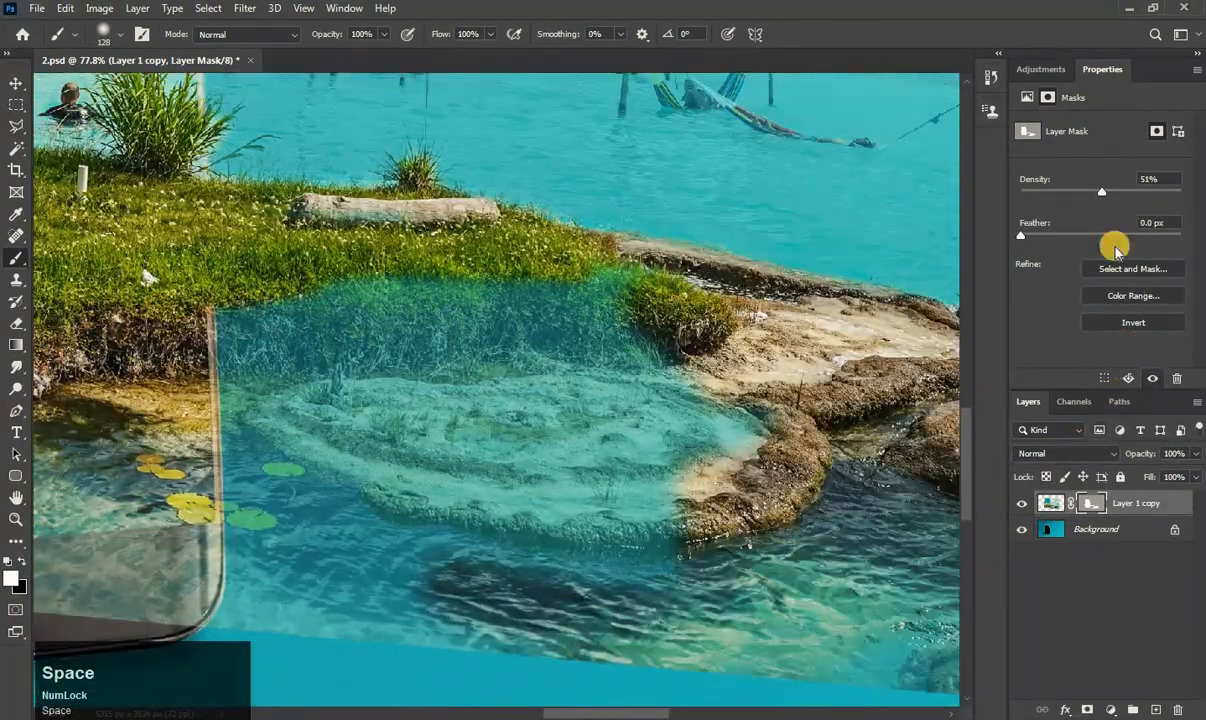
Restore the mask's density to 100% and paint in the remaining grass, rocks and water beside the phone.
drag(1103, 197, 1180, 191)
mouse_move(681, 283)
mouse_down()
mouse_move(422, 270)
mouse_move(274, 234)
mouse_up()
mouse_move(242, 576)
mouse_down()
mouse_move(202, 616)
mouse_move(610, 525)
mouse_up()
drag(802, 622, 435, 457)
mouse_move(280, 350)
mouse_down()
mouse_move(215, 345)
mouse_move(179, 185)
mouse_move(268, 188)
mouse_up()
drag(284, 279, 433, 353)
mouse_move(290, 334)
mouse_down()
mouse_move(97, 213)
mouse_move(70, 225)
mouse_up()
drag(86, 329, 367, 430)
Refine the mask's grass, log and rock edges in Select and Mask with a 40 px Refine Edge brush and apply the result.
scroll(367, 430, down, 3)
scroll(342, 458, up, 6)
scroll(335, 436, up, 1)
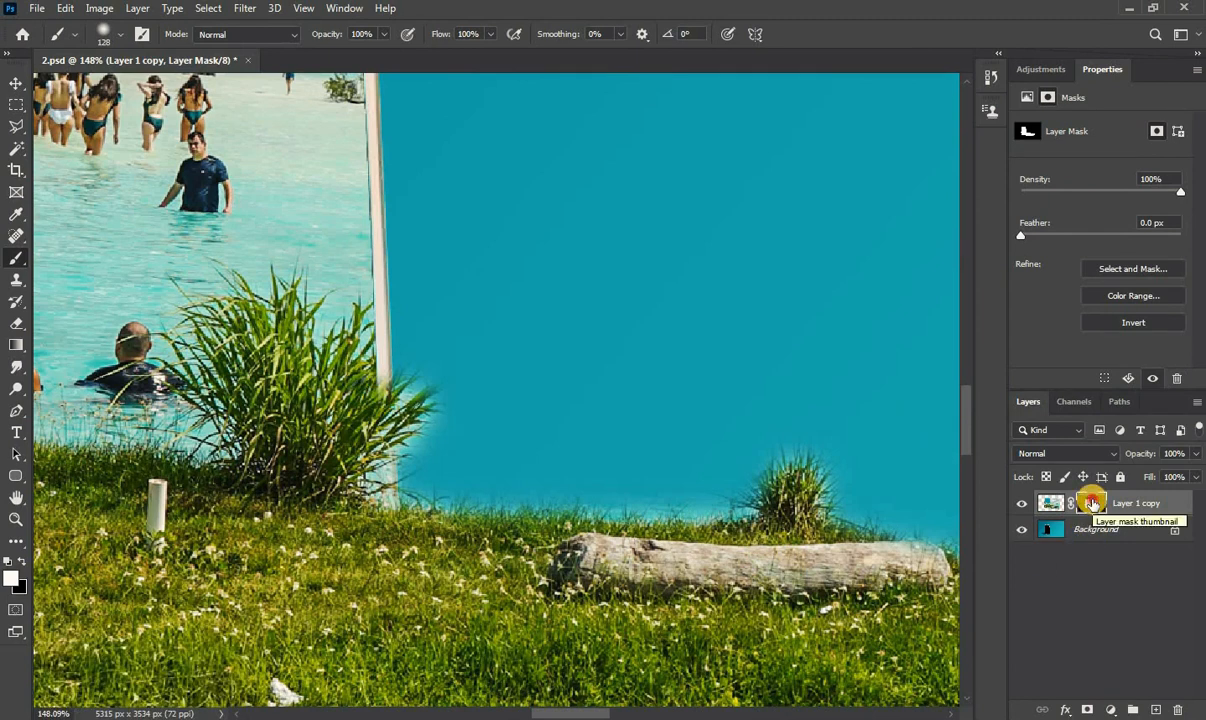
double_click(1091, 503)
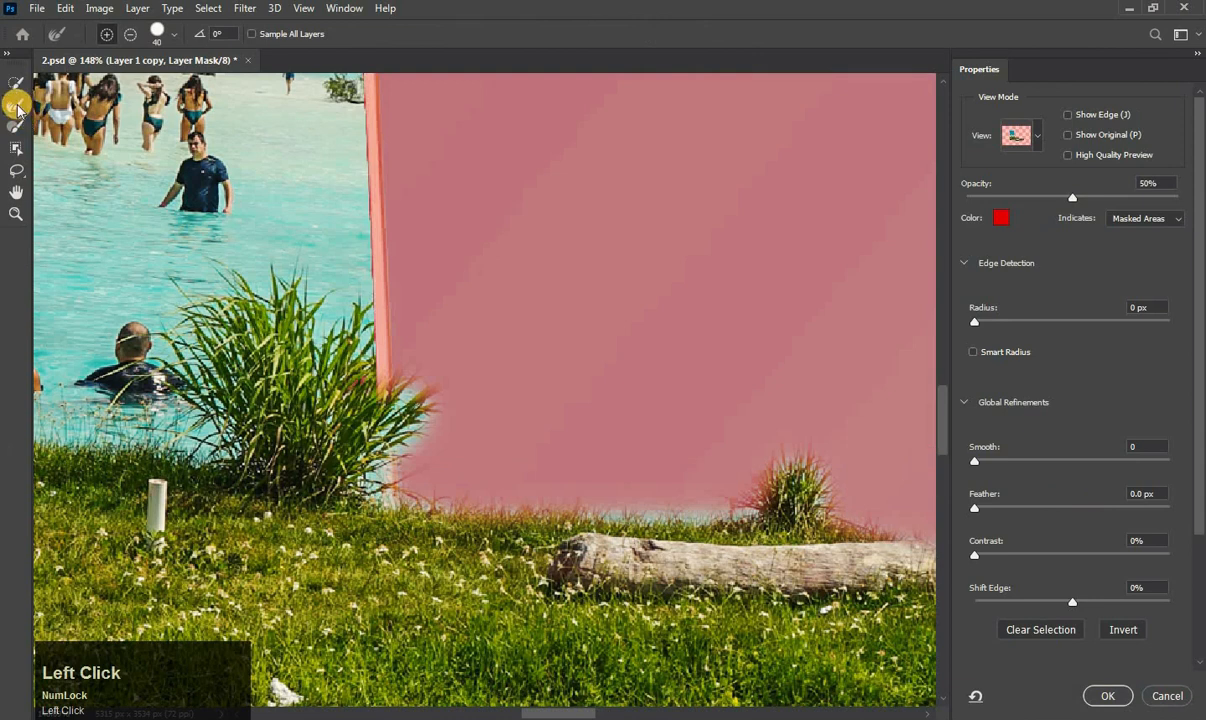
drag(397, 381, 384, 458)
mouse_move(440, 490)
mouse_down()
mouse_move(815, 498)
mouse_move(862, 515)
mouse_up()
drag(862, 515, 472, 482)
mouse_move(713, 607)
mouse_down()
mouse_move(786, 581)
mouse_move(936, 607)
mouse_up()
mouse_move(422, 468)
mouse_down()
mouse_move(441, 470)
mouse_move(300, 464)
mouse_up()
drag(285, 462, 446, 483)
drag(870, 590, 200, 400)
drag(722, 458, 694, 474)
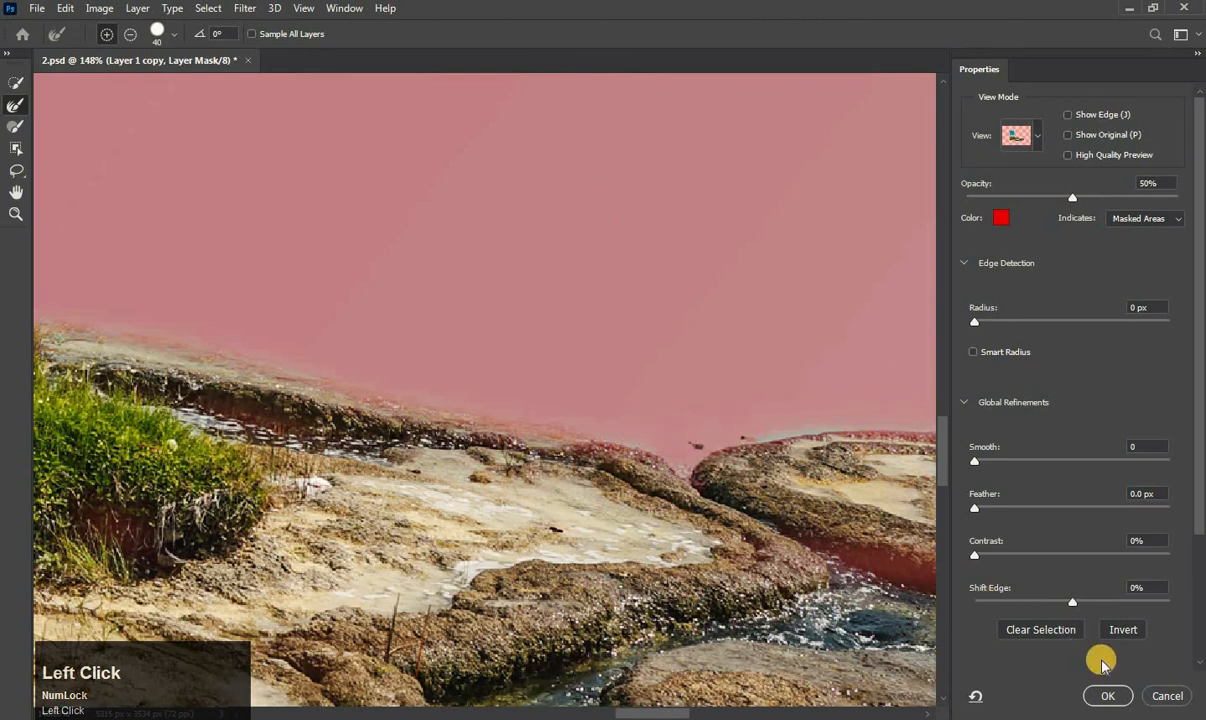
click(1108, 697)
Switch to a hard 128 px brush and restore the log's end, the grass and the rock surfaces with white on the new layer's mask.
drag(388, 312, 800, 404)
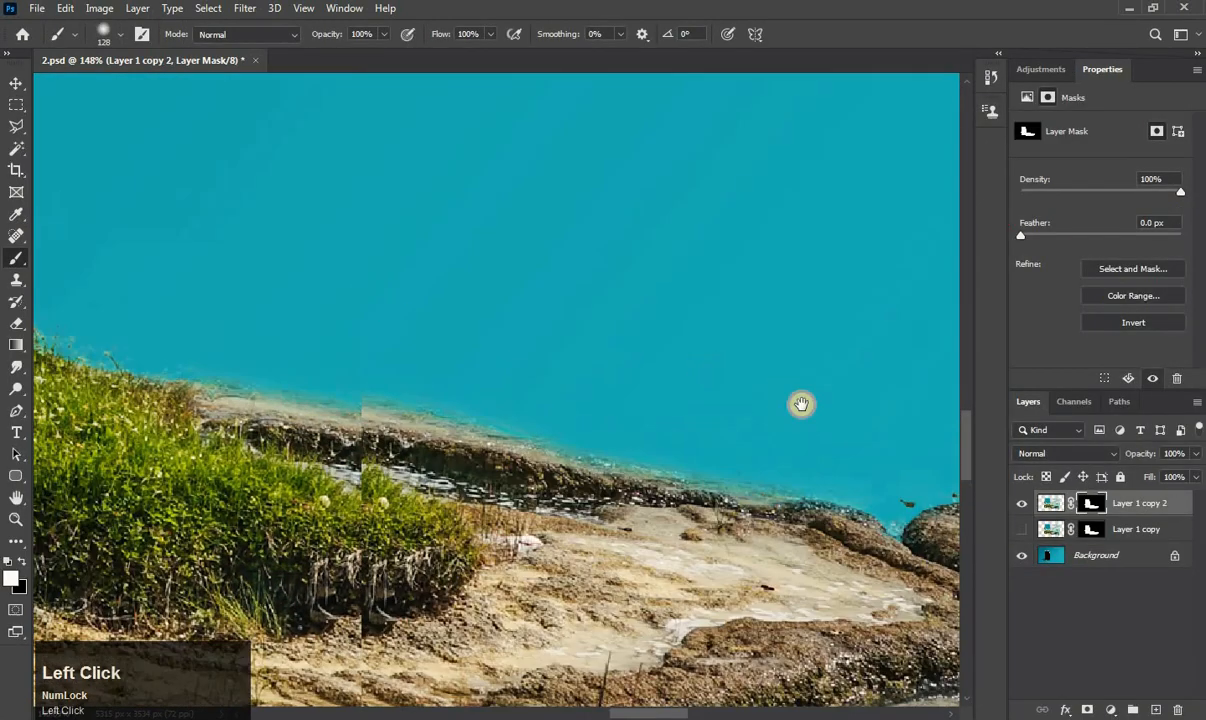
drag(88, 292, 207, 317)
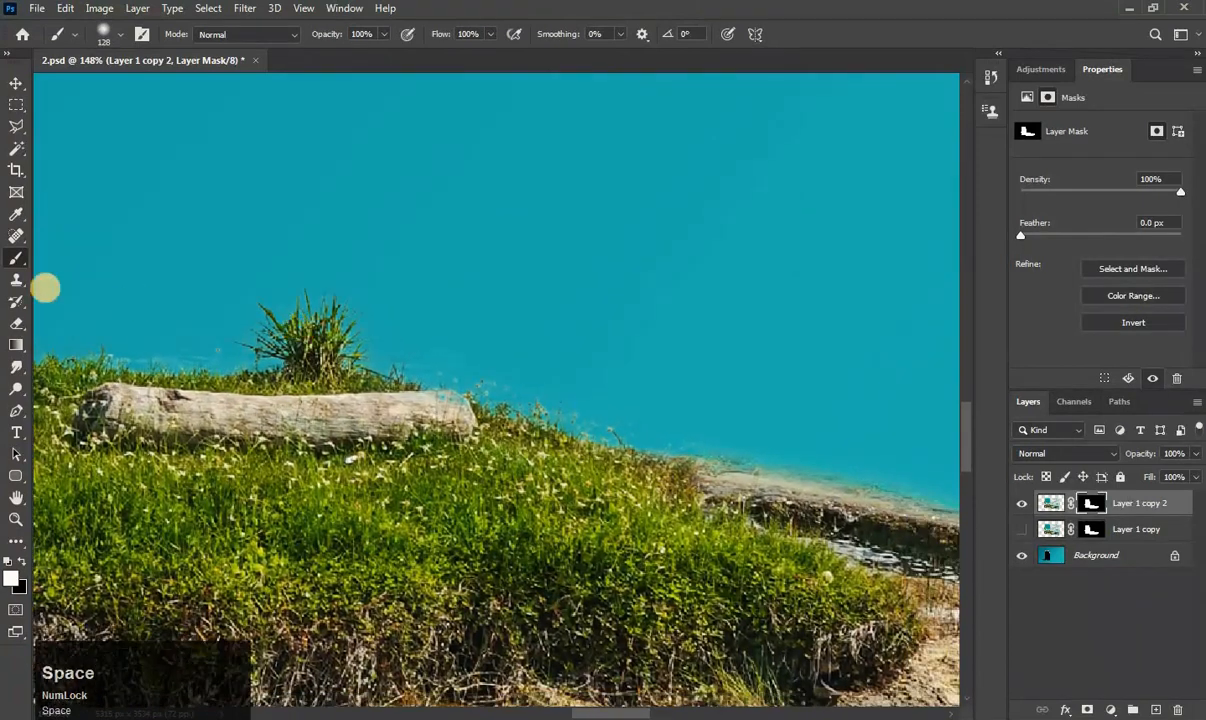
click(15, 82)
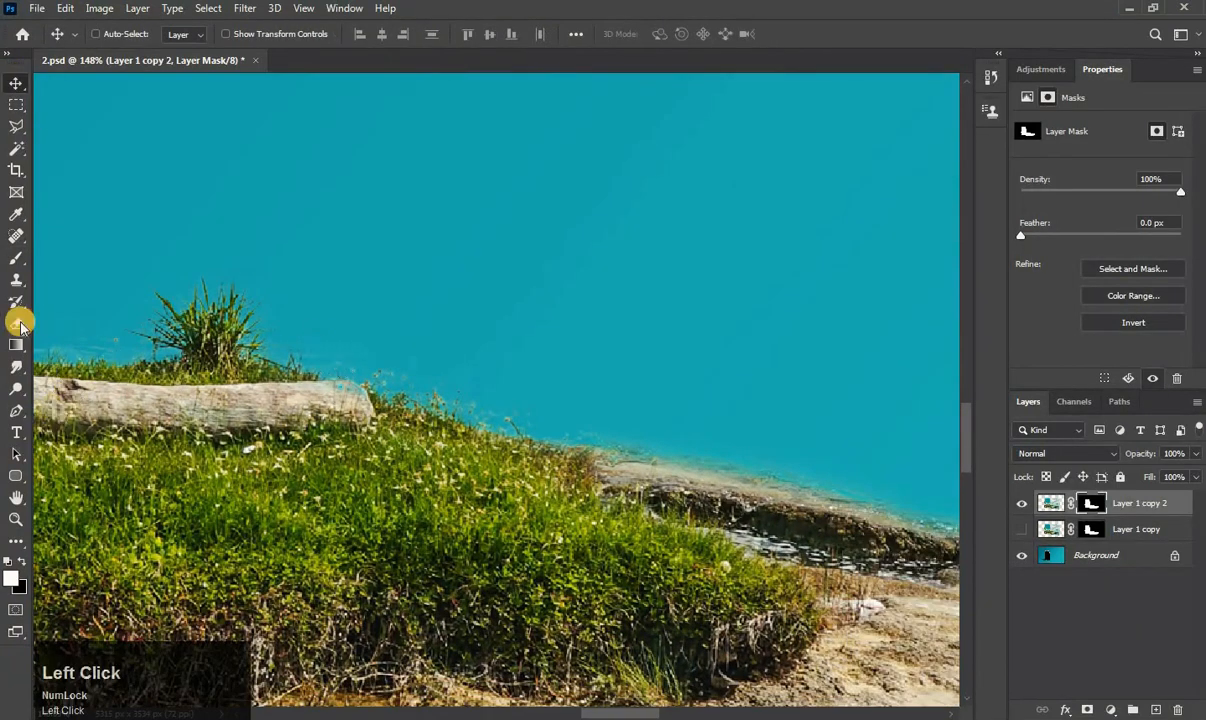
click(15, 258)
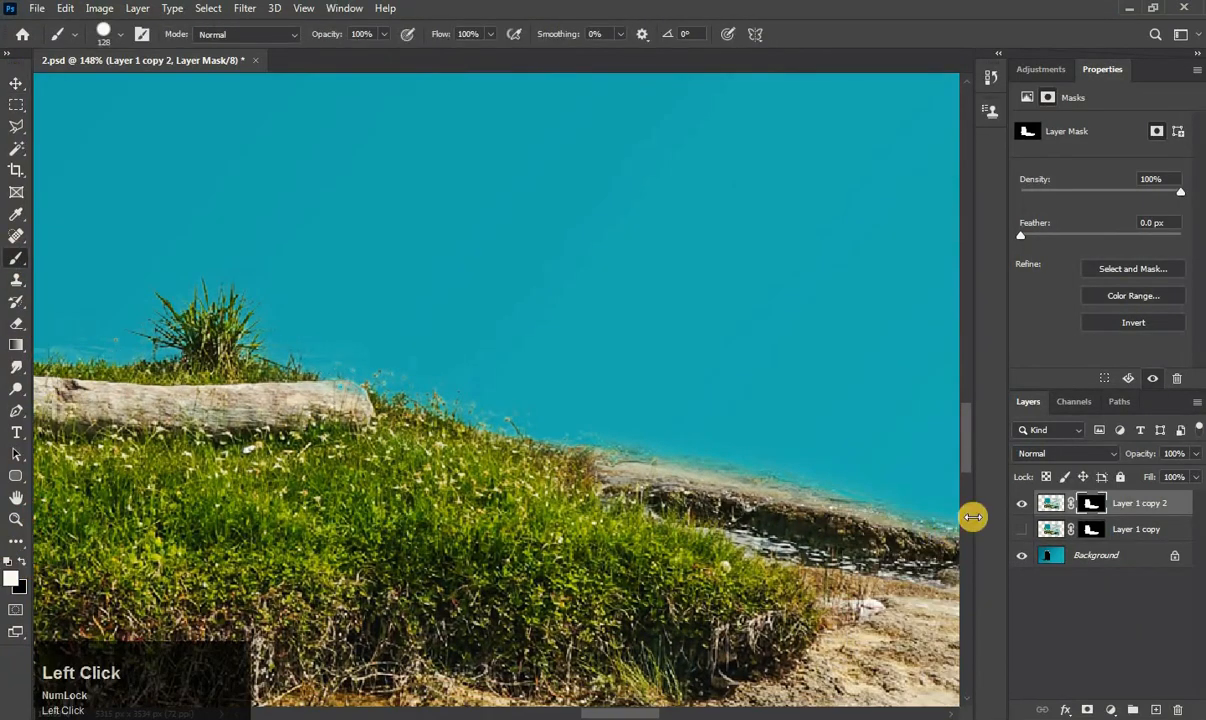
click(350, 477)
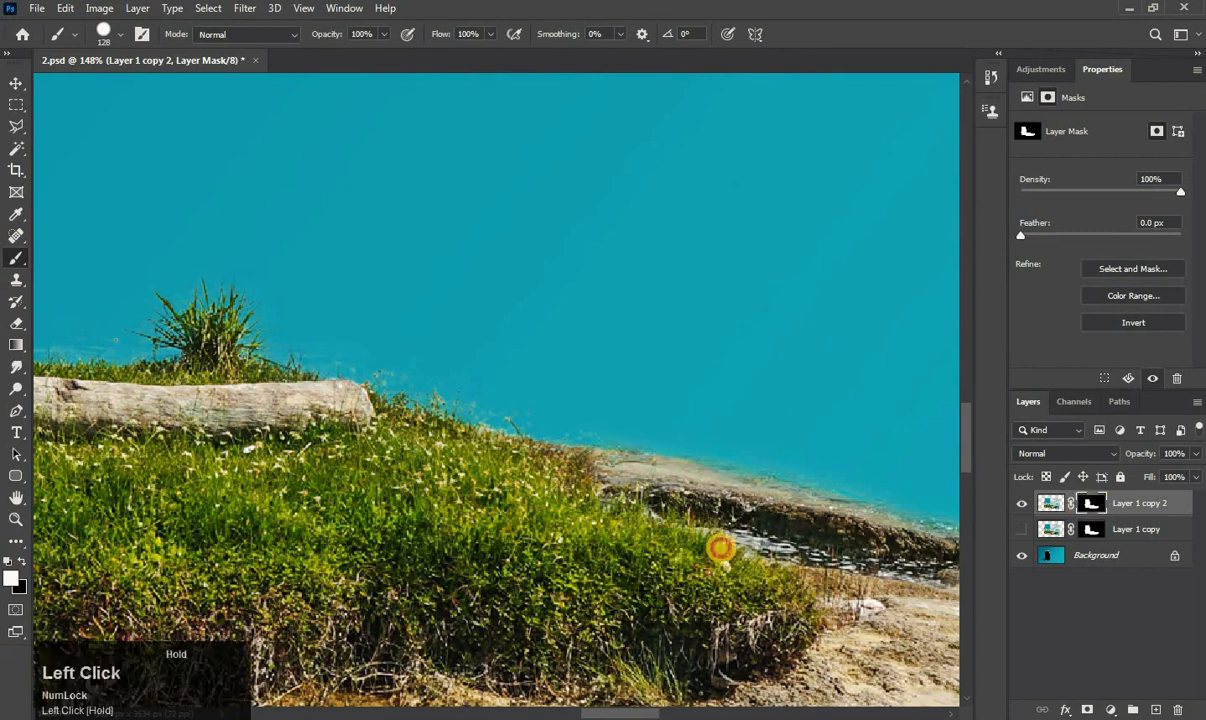
drag(771, 560, 361, 463)
drag(732, 546, 490, 498)
mouse_move(858, 487)
mouse_down()
mouse_move(508, 484)
mouse_move(732, 573)
mouse_move(360, 450)
mouse_up()
mouse_move(400, 480)
mouse_down()
mouse_move(657, 487)
mouse_move(490, 595)
mouse_move(623, 430)
mouse_up()
mouse_move(640, 440)
mouse_down()
mouse_move(296, 557)
mouse_move(756, 353)
mouse_up()
scroll(288, 323, down, 3)
scroll(538, 417, up, 5)
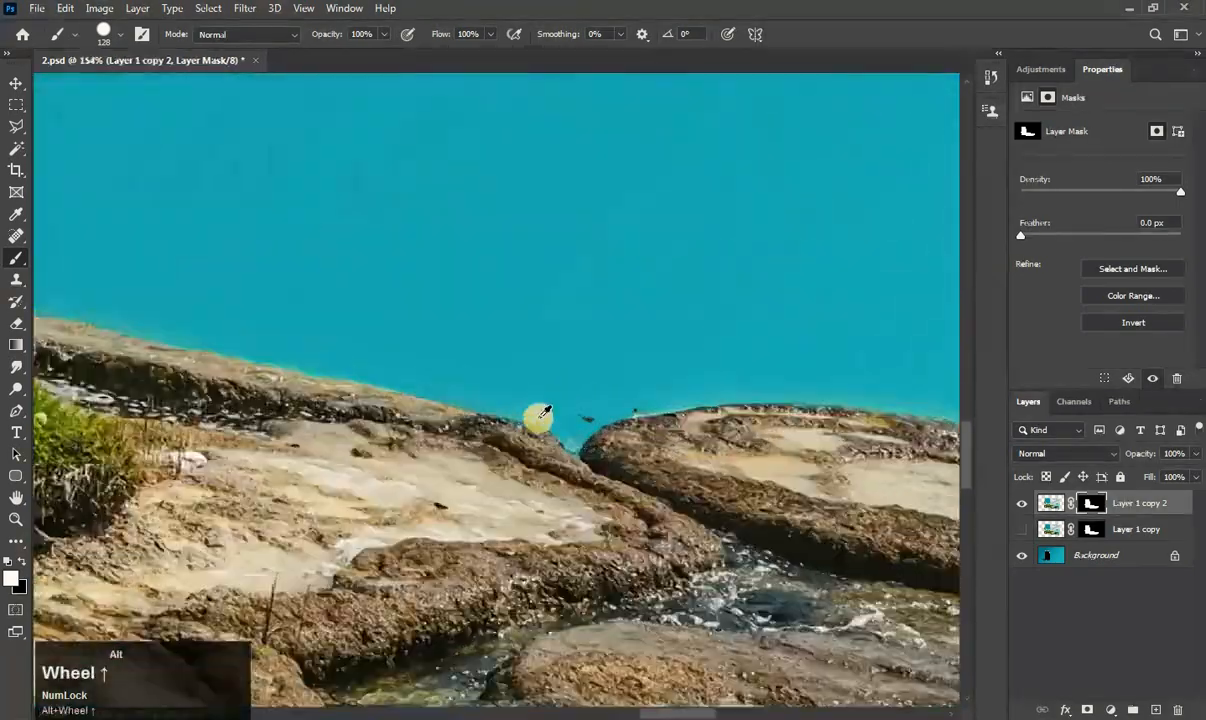
Switch to black and mask out the leftover water fringe above the rock ledge.
click(22, 562)
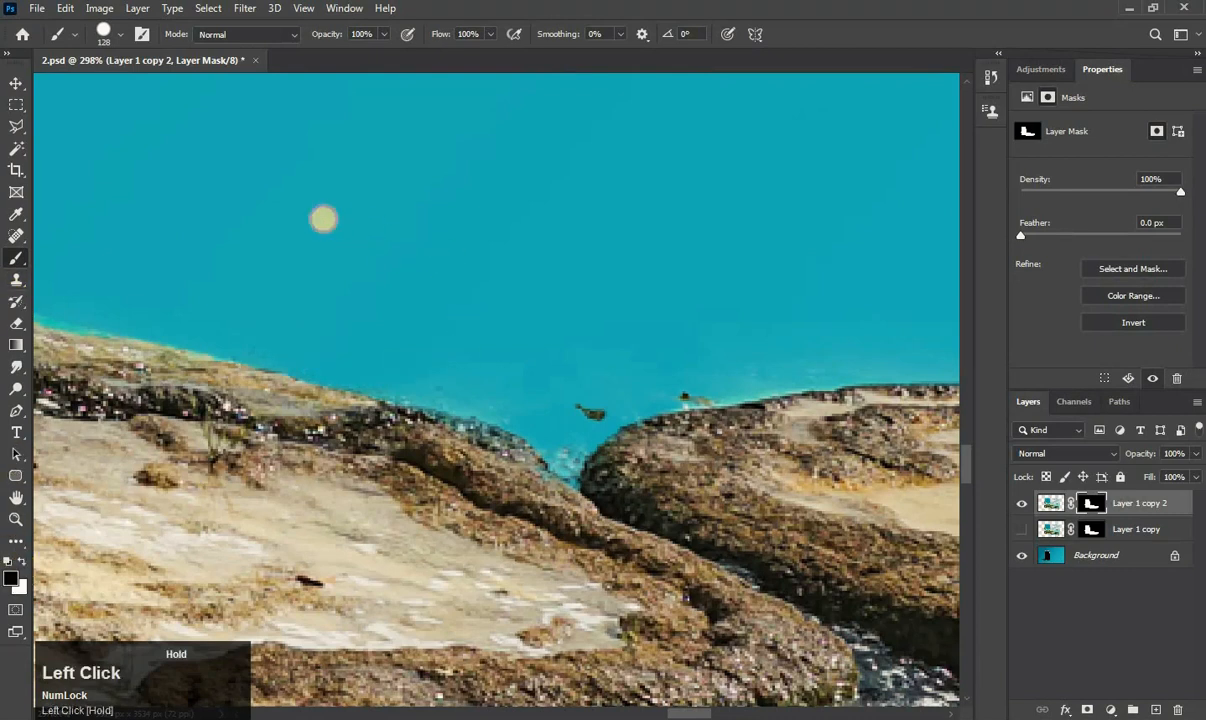
drag(646, 361, 530, 280)
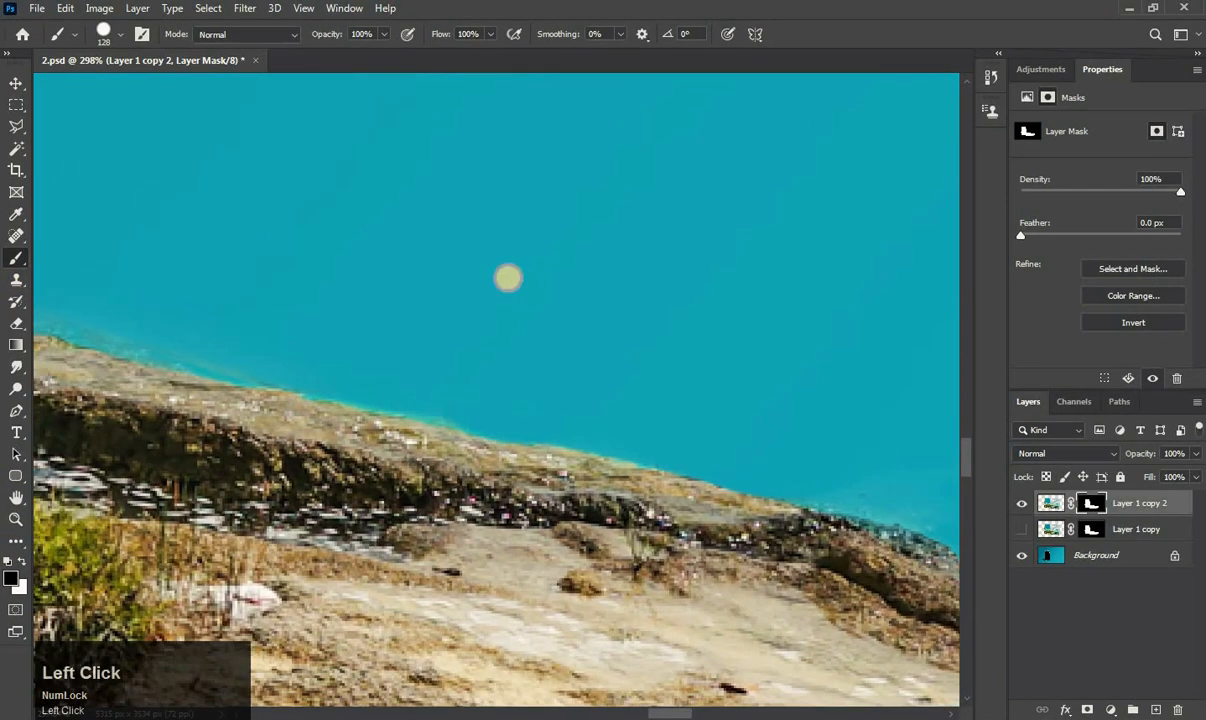
drag(454, 266, 600, 292)
drag(410, 256, 640, 288)
mouse_move(482, 284)
mouse_down()
mouse_move(437, 228)
mouse_move(160, 215)
mouse_up()
Reduce the brush to 23 px, clean the rocks' upper edges with black, and restore the far rock's rounded end with white.
alt+right_click(668, 428)
drag(466, 499, 570, 515)
drag(549, 437, 248, 447)
mouse_move(300, 483)
mouse_down()
mouse_move(541, 447)
mouse_move(716, 468)
mouse_move(150, 365)
mouse_up()
mouse_move(348, 415)
mouse_down()
mouse_move(735, 509)
mouse_move(805, 551)
mouse_move(465, 466)
mouse_up()
mouse_move(540, 449)
mouse_down()
mouse_move(723, 527)
mouse_move(611, 393)
mouse_move(632, 404)
mouse_up()
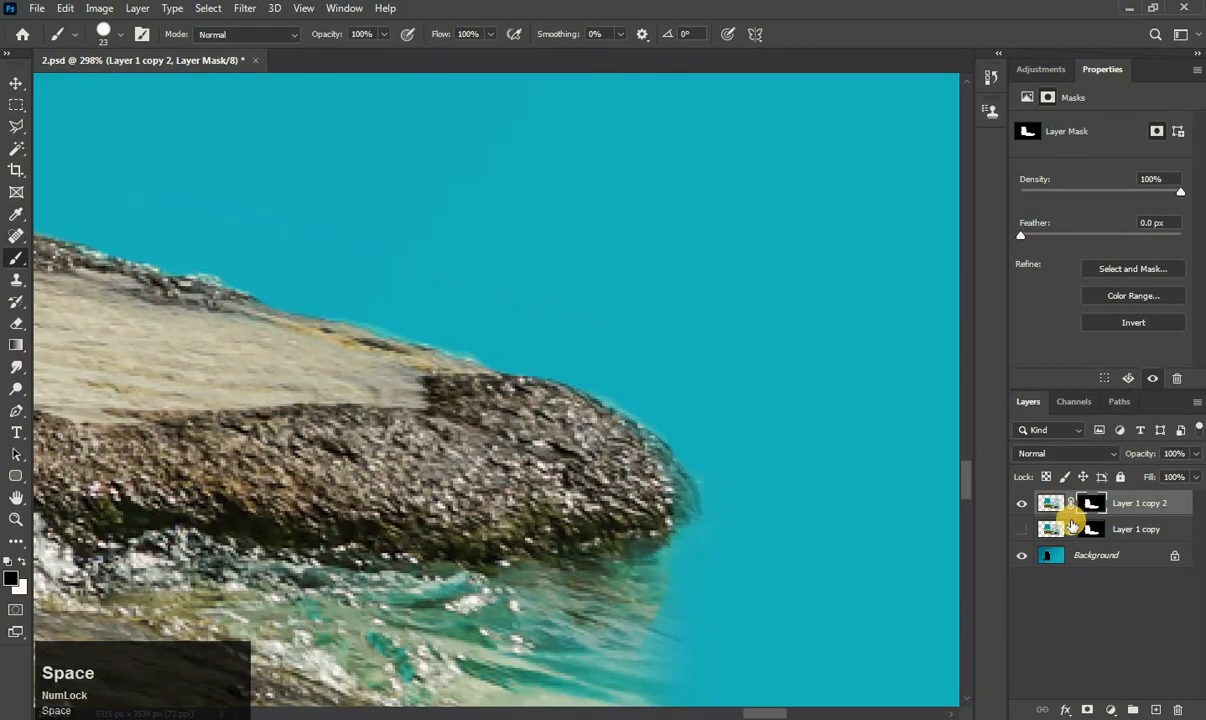
click(17, 554)
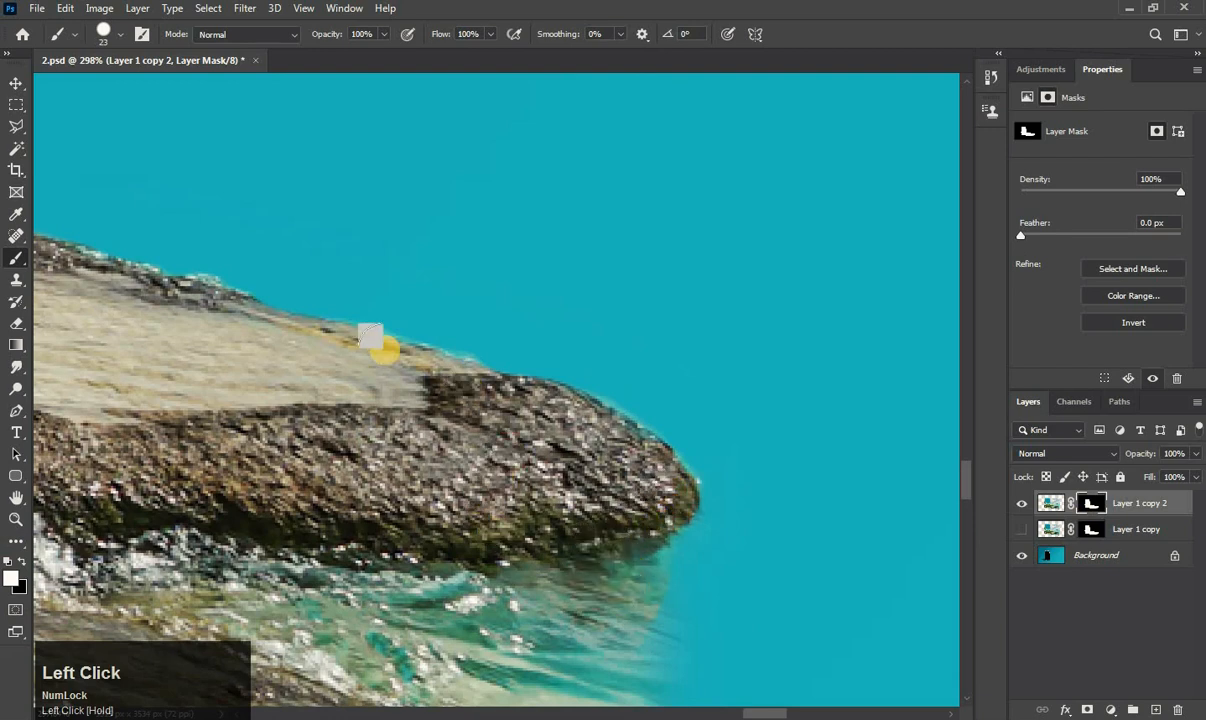
Delete the hidden Layer 1 copy and save the document.
alt+scroll(336, 331, down, 8)
alt+scroll(243, 360, down, 4)
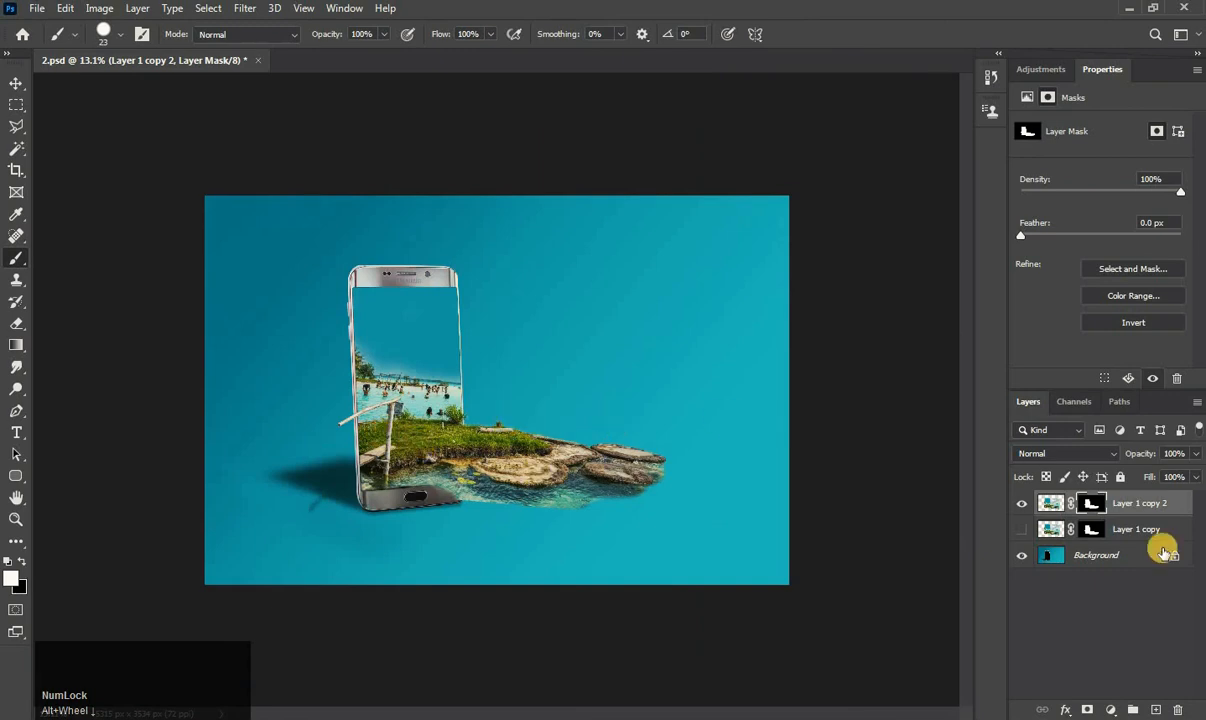
drag(1132, 535, 1178, 709)
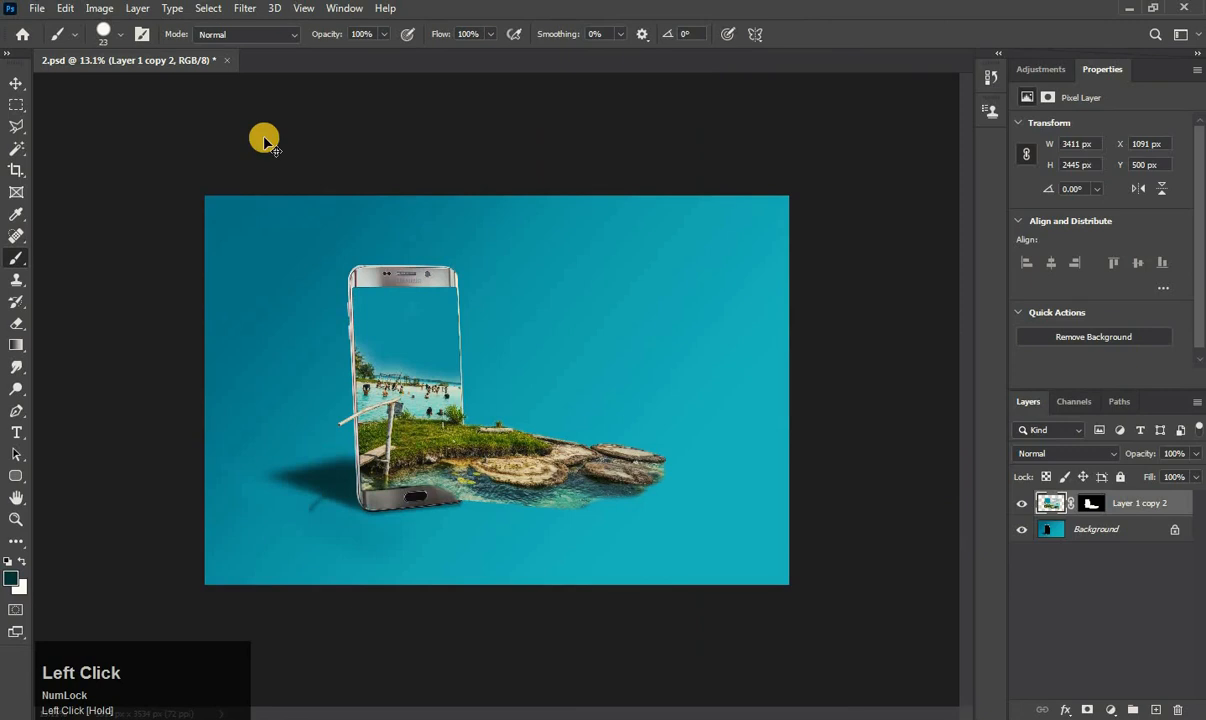
key(ctrl+s)
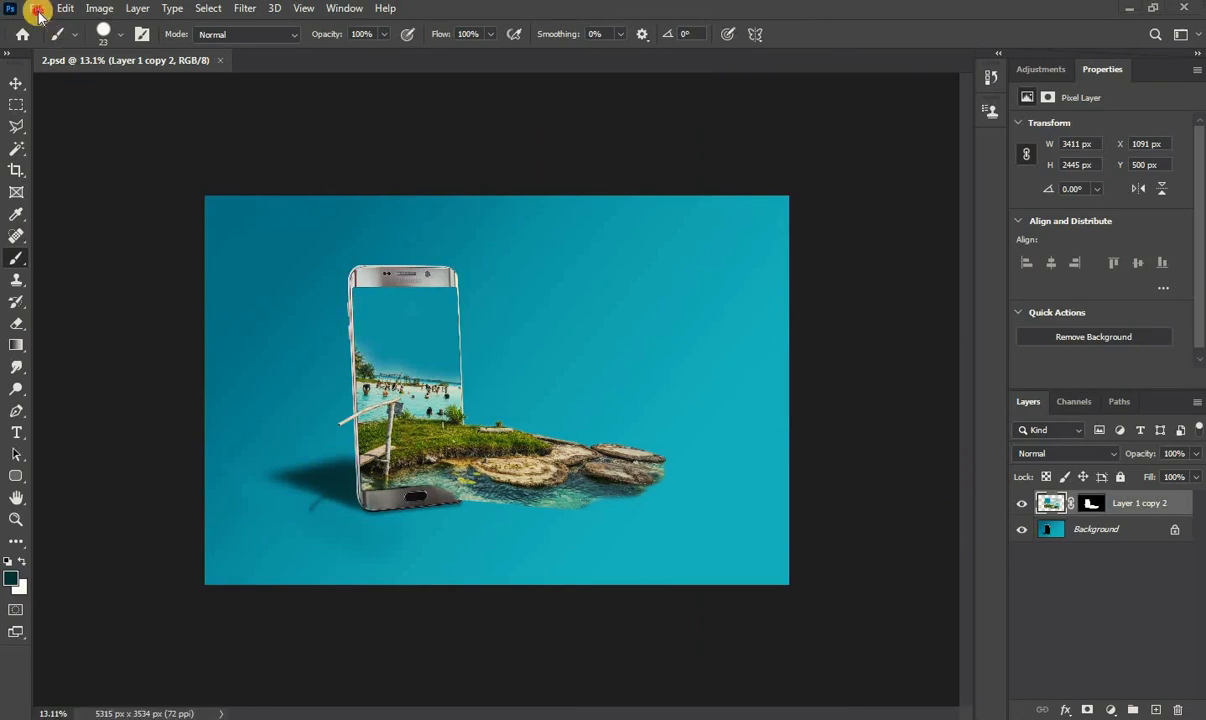
Open 1.png and bring its water texture into 2.psd as a new layer.
click(38, 14)
click(55, 43)
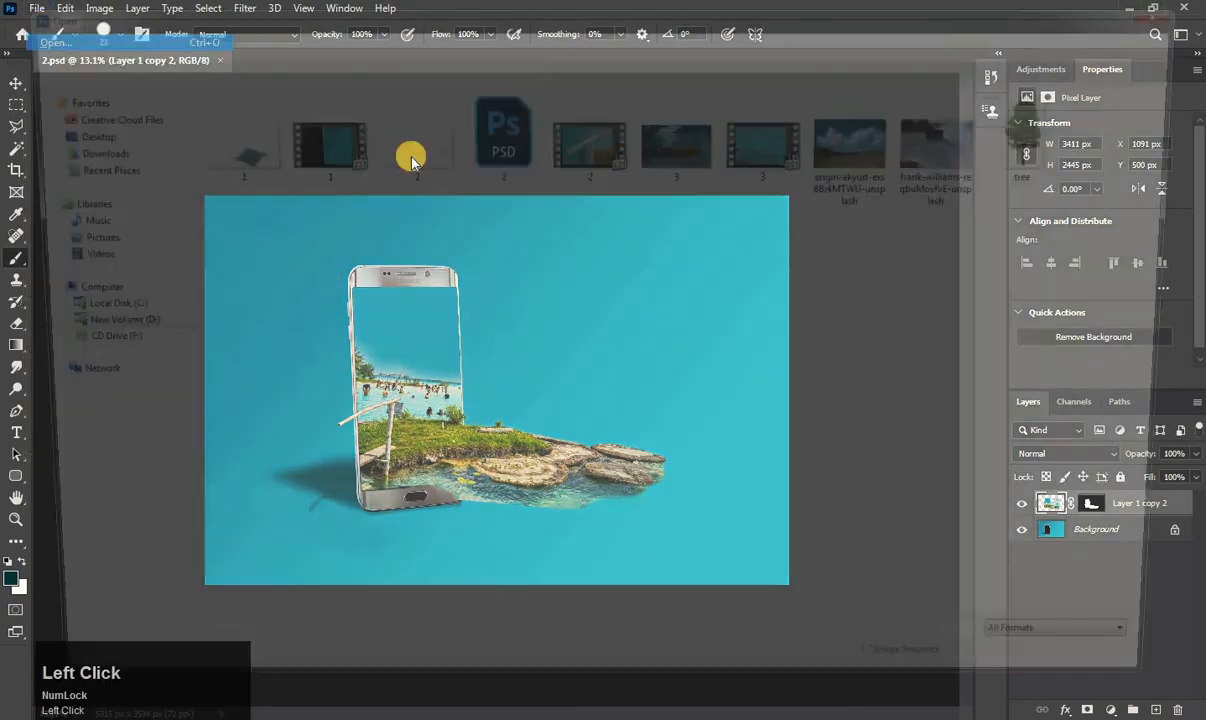
double_click(224, 169)
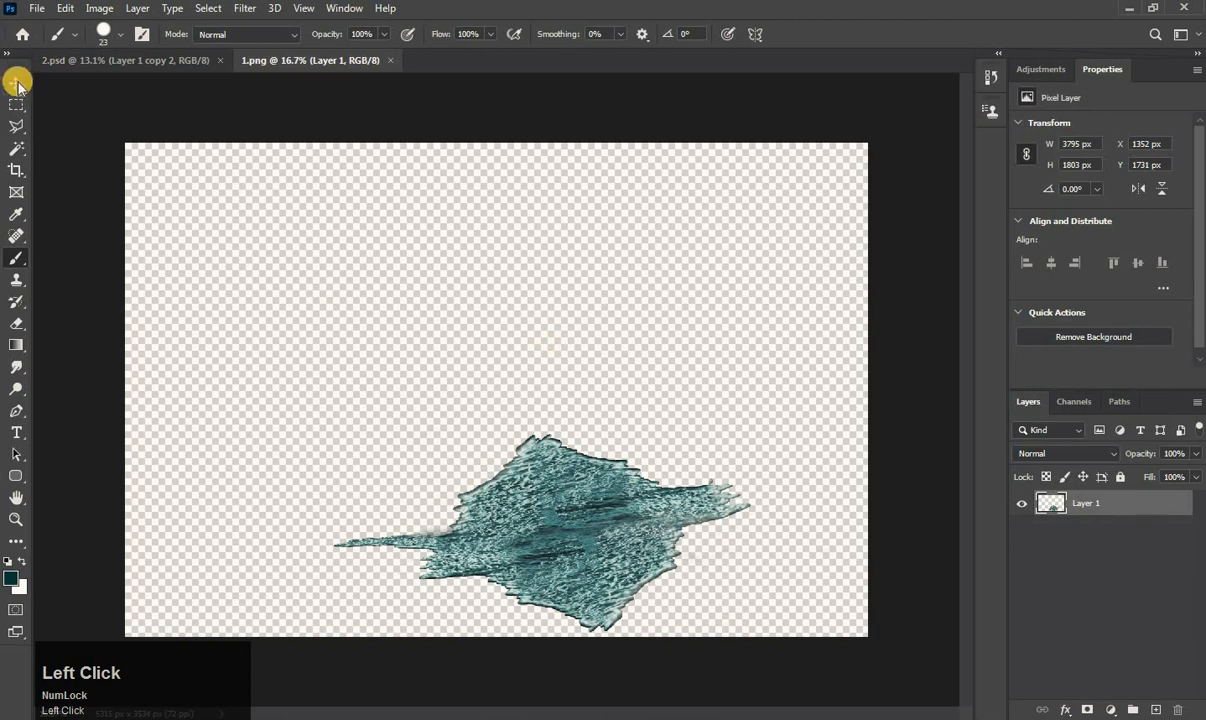
click(16, 82)
drag(557, 482, 457, 425)
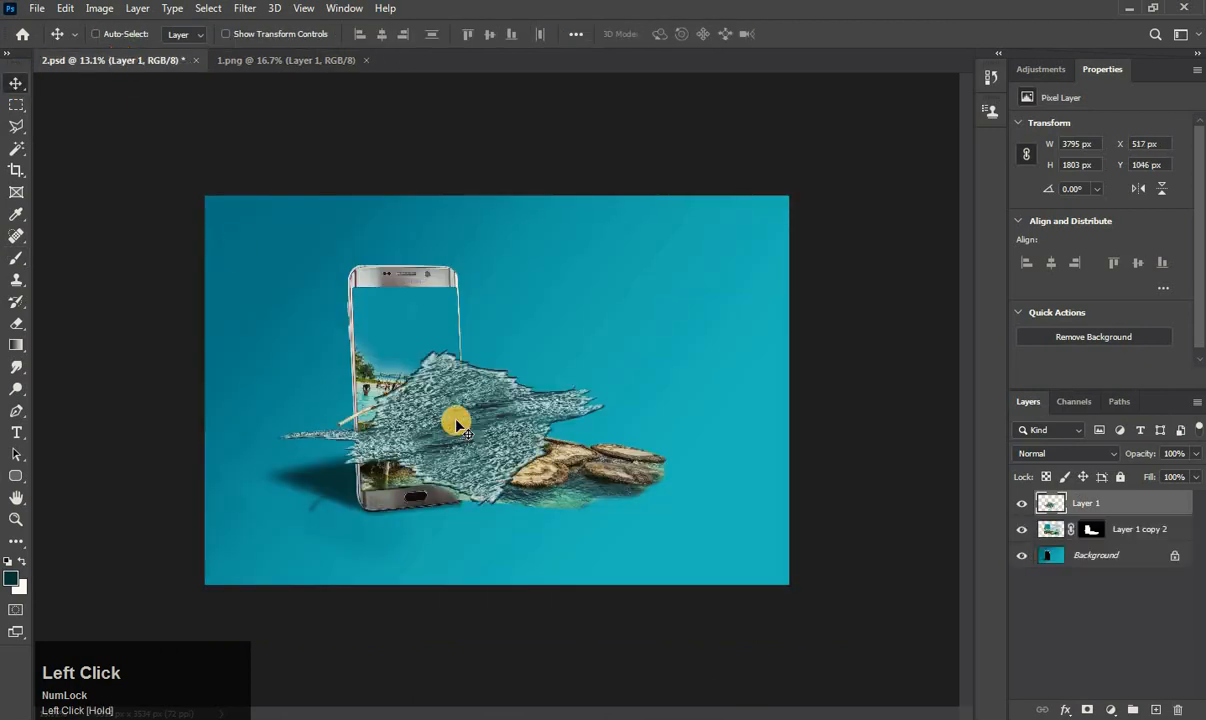
Position the water texture below the rocks and along the phone's lower edge, at about X 1290, Y 1731 px.
drag(524, 397, 620, 438)
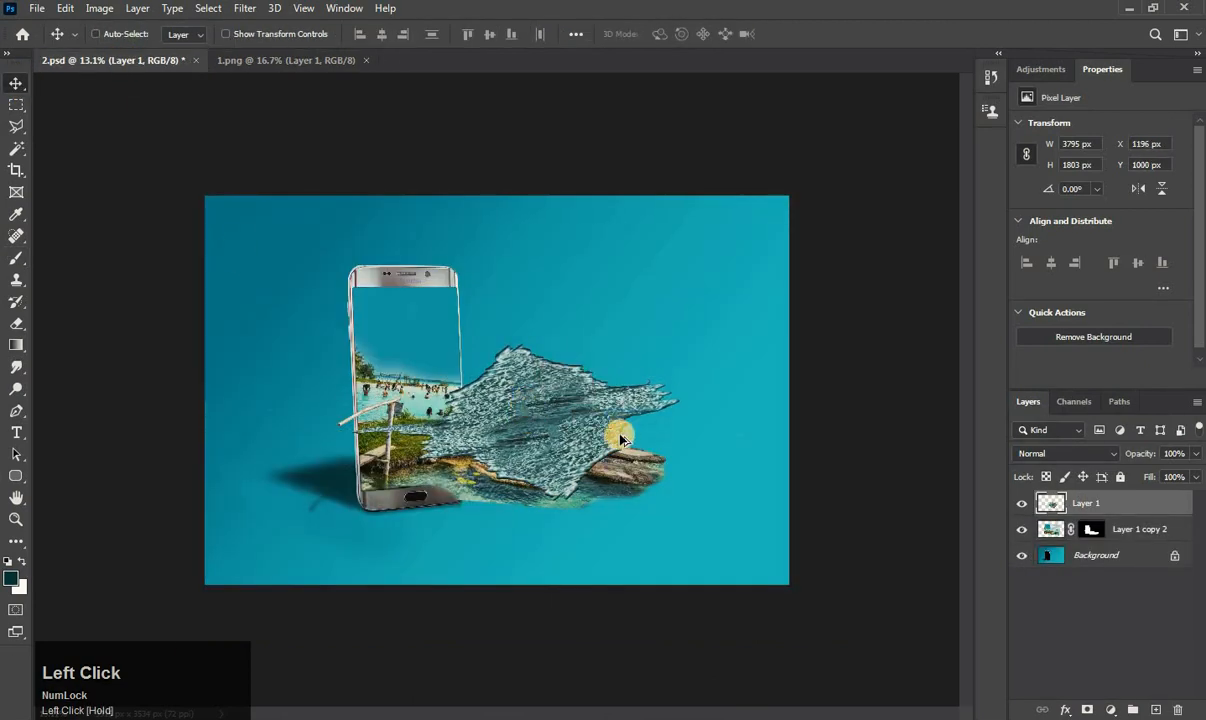
scroll(479, 452, up, 2)
drag(479, 452, 450, 598)
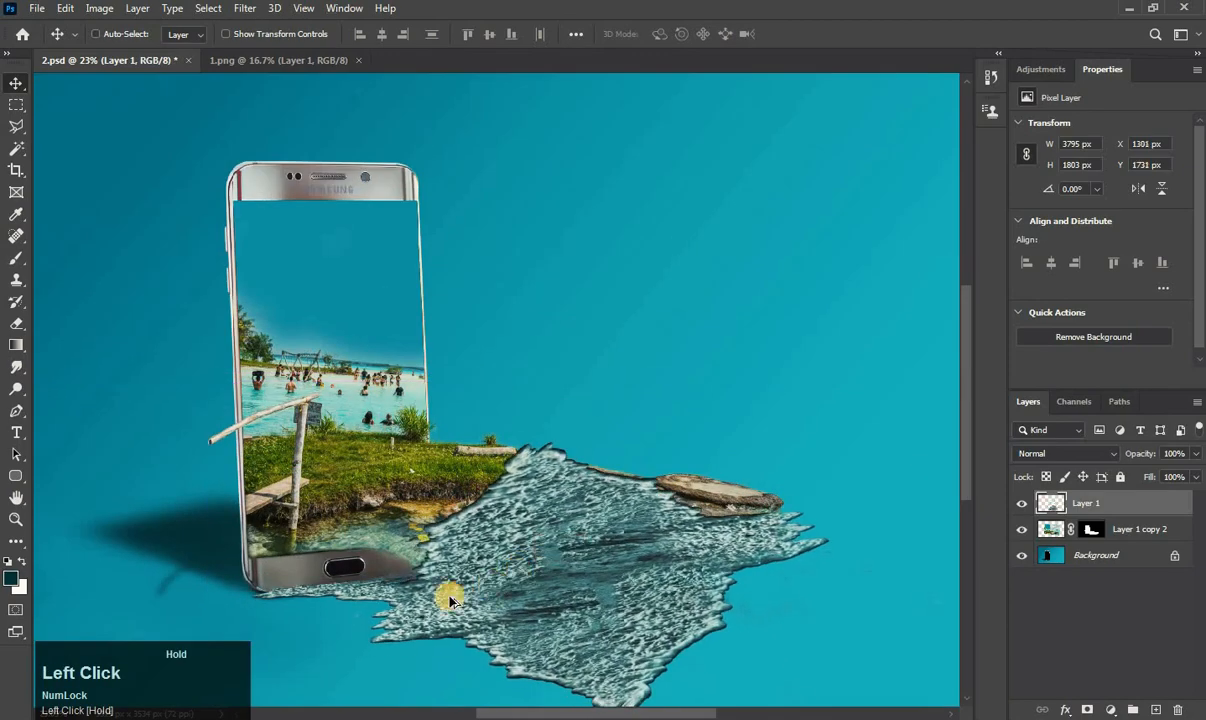
scroll(400, 600, up, 2)
scroll(400, 600, up, 4)
drag(299, 573, 489, 526)
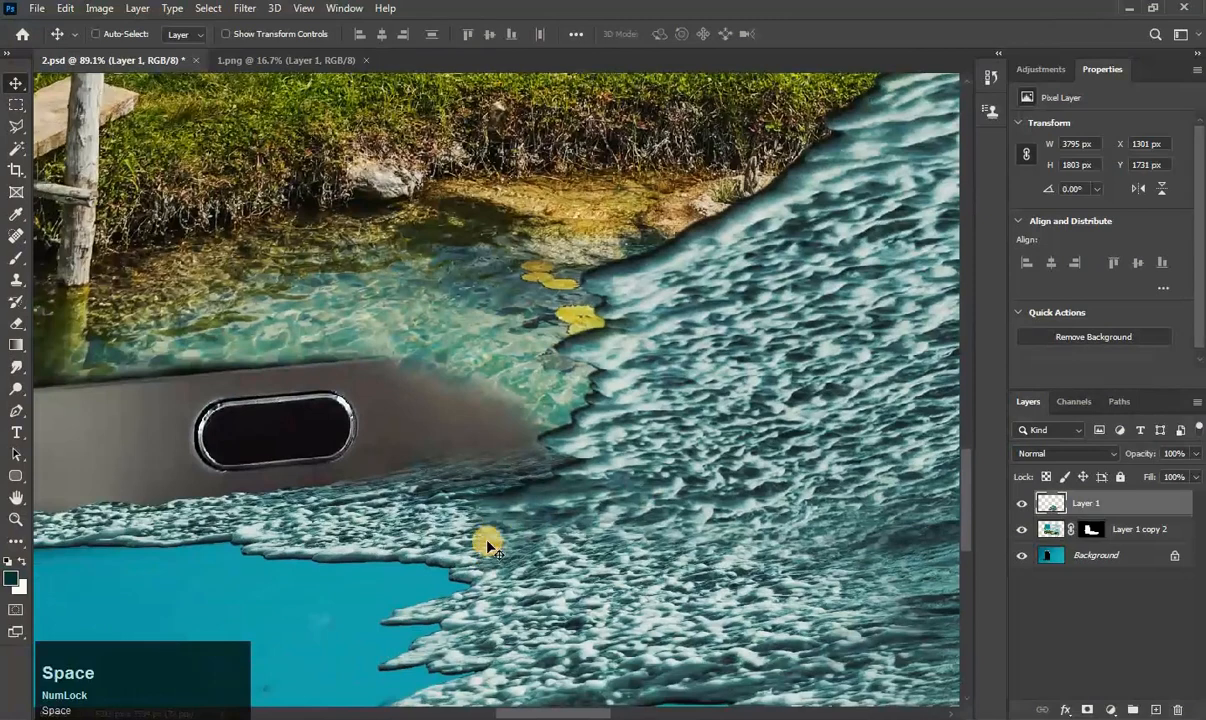
drag(372, 526, 661, 540)
drag(735, 545, 124, 442)
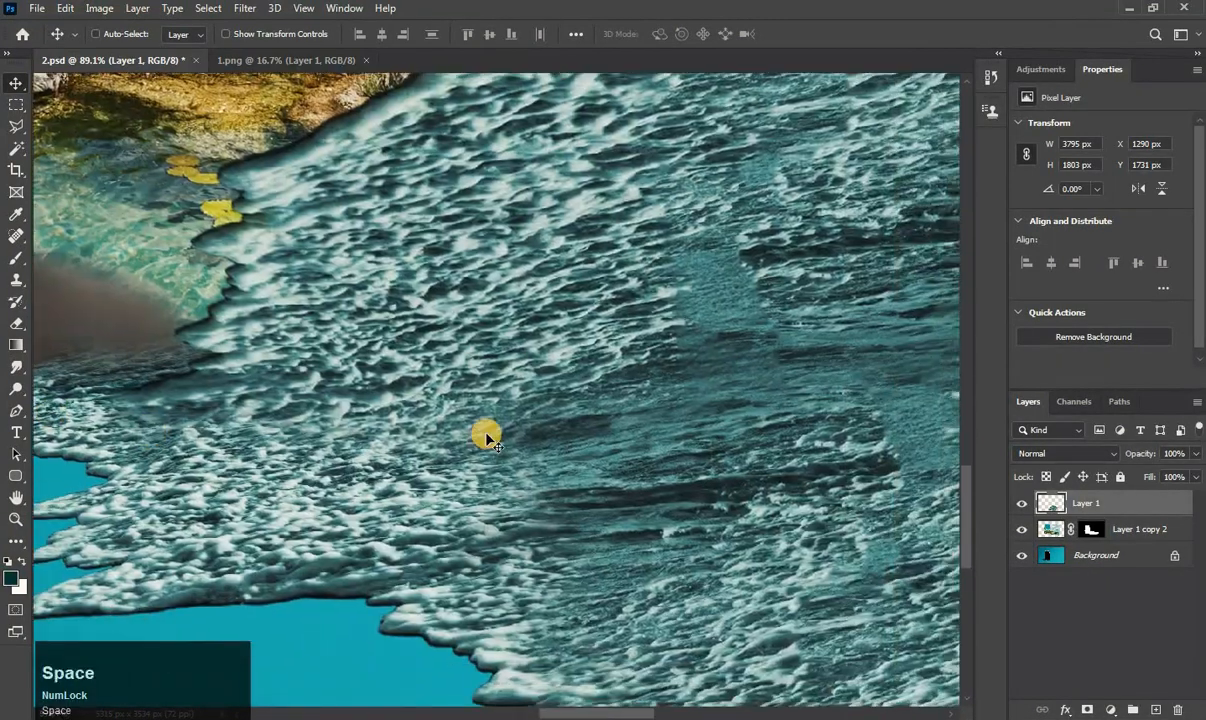
With a soft eraser, remove the water texture's hard upper edge and uncover the rocks at the far end.
scroll(486, 435, down, 5)
scroll(486, 435, down, 3)
drag(727, 353, 765, 501)
scroll(692, 520, up, 6)
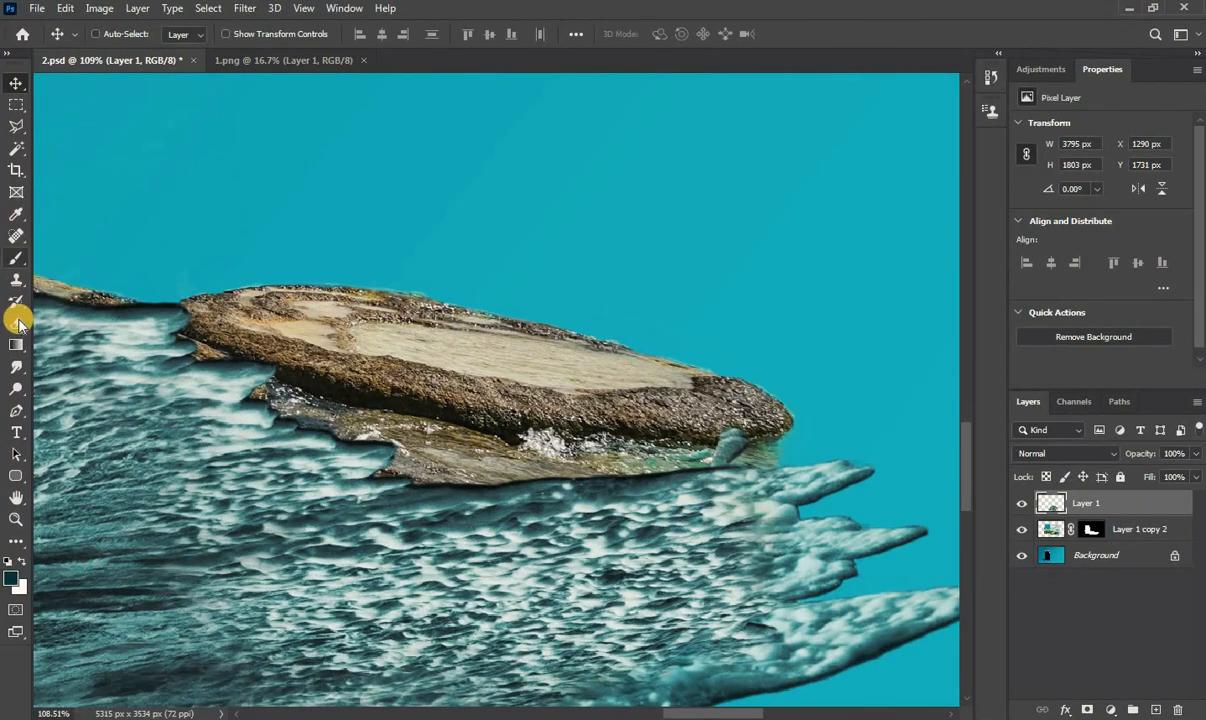
click(375, 385)
right_click(503, 241)
click(479, 341)
mouse_move(717, 397)
mouse_down()
mouse_move(487, 458)
mouse_move(590, 471)
mouse_move(300, 480)
mouse_up()
drag(110, 370, 480, 460)
drag(315, 425, 310, 505)
drag(81, 342, 373, 371)
Resize the soft eraser to 119 px and blend the rest of the water texture into the pond and near rocks.
scroll(385, 304, down, 5)
mouse_move(375, 306)
mouse_down()
mouse_move(131, 488)
mouse_move(283, 487)
mouse_move(665, 430)
mouse_move(767, 460)
mouse_move(283, 437)
mouse_move(619, 461)
mouse_up()
drag(544, 553, 544, 483)
scroll(544, 483, up, 3)
alt+right_click(487, 456)
mouse_move(888, 590)
mouse_down()
mouse_move(487, 456)
mouse_move(892, 193)
mouse_up()
drag(336, 454, 400, 430)
scroll(700, 355, down, 6)
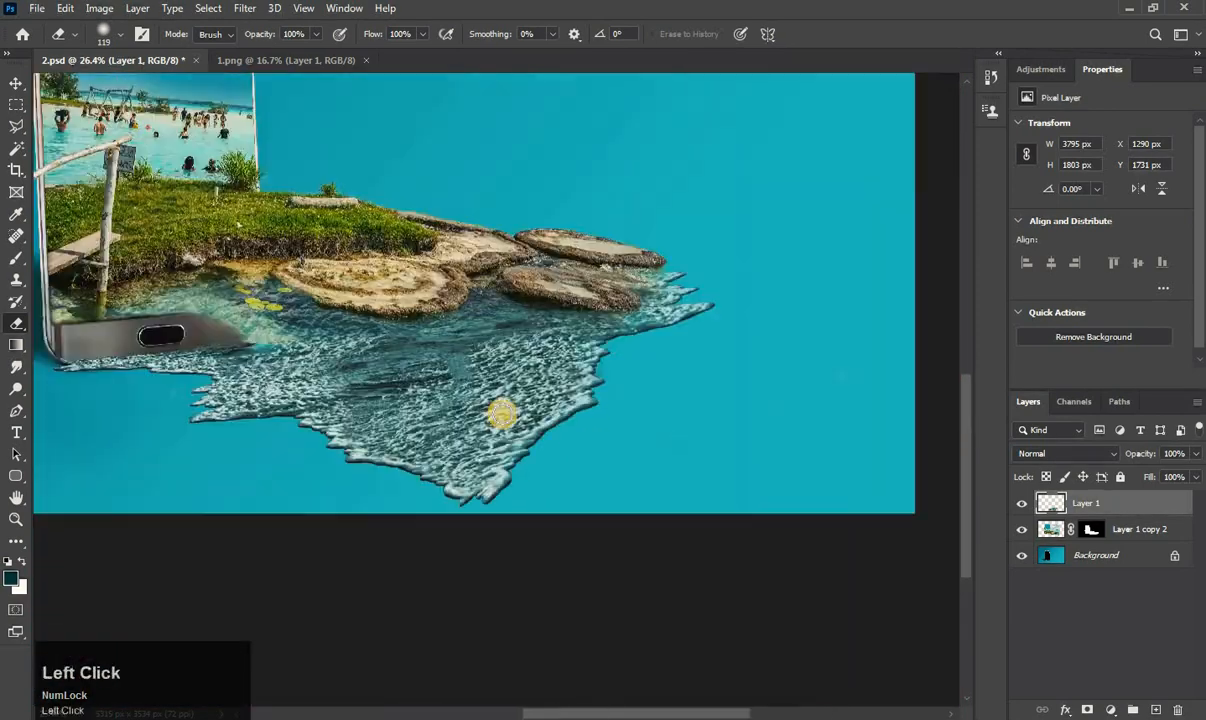
scroll(225, 328, up, 5)
drag(280, 393, 322, 385)
key(ctrl+z)
Lower the water texture layer's opacity to 87%.
scroll(270, 388, down, 5)
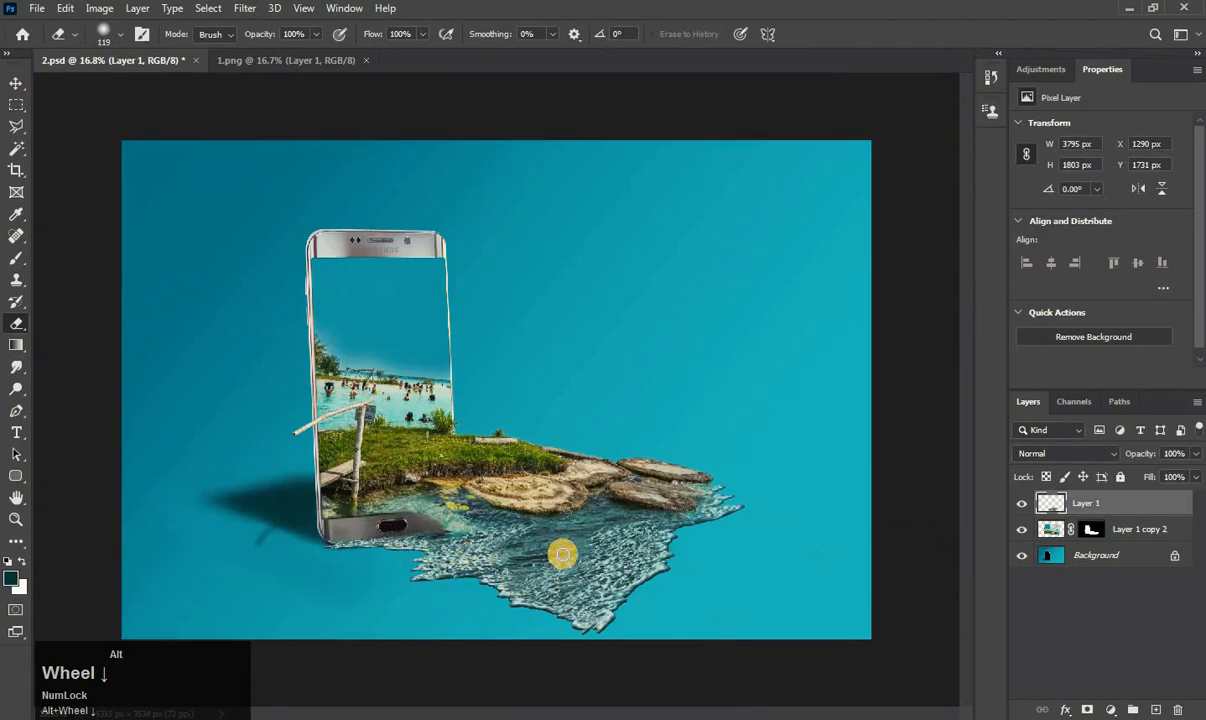
drag(1142, 455, 1136, 456)
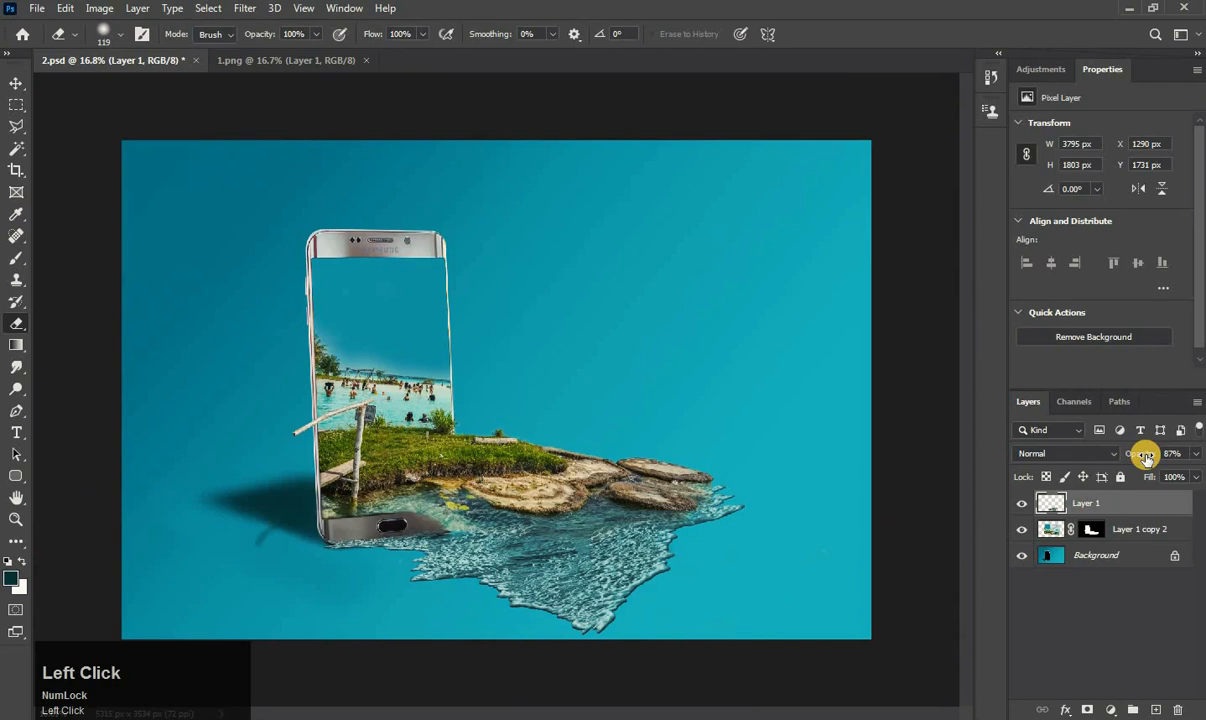
click(1146, 455)
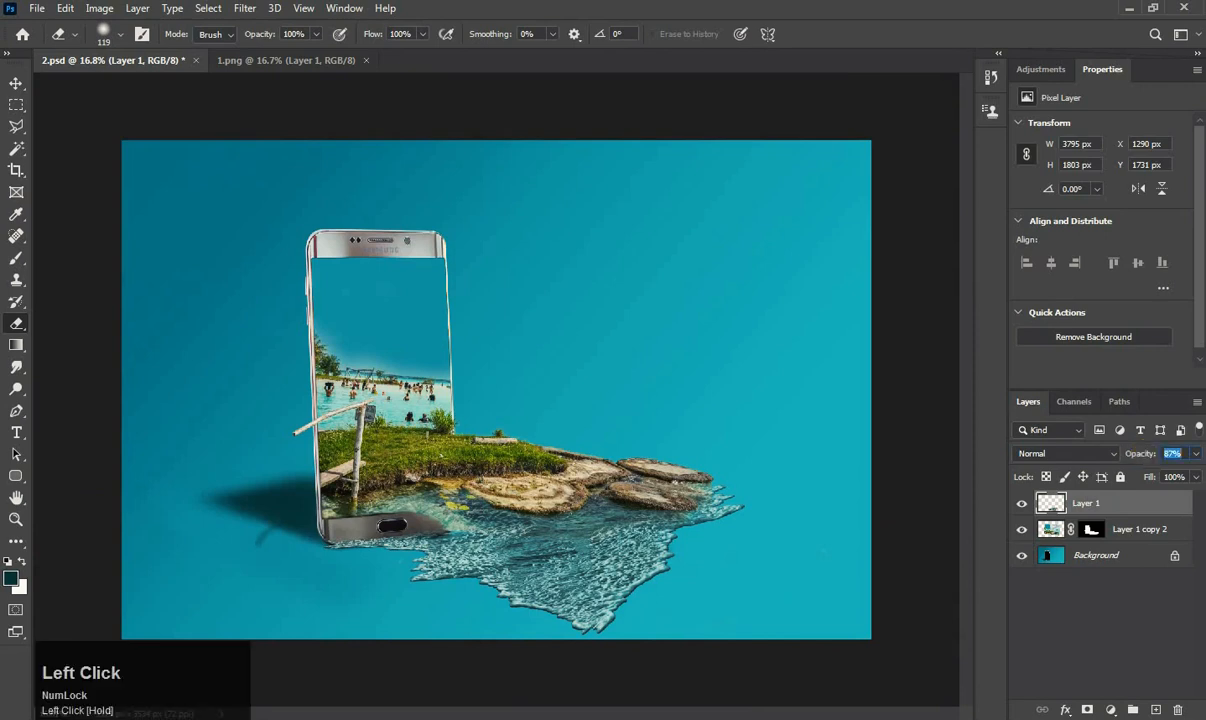
Open the waterfall photo and outline its large front waterfall with the Polygonal Lasso, leaving out the bushes.
click(41, 12)
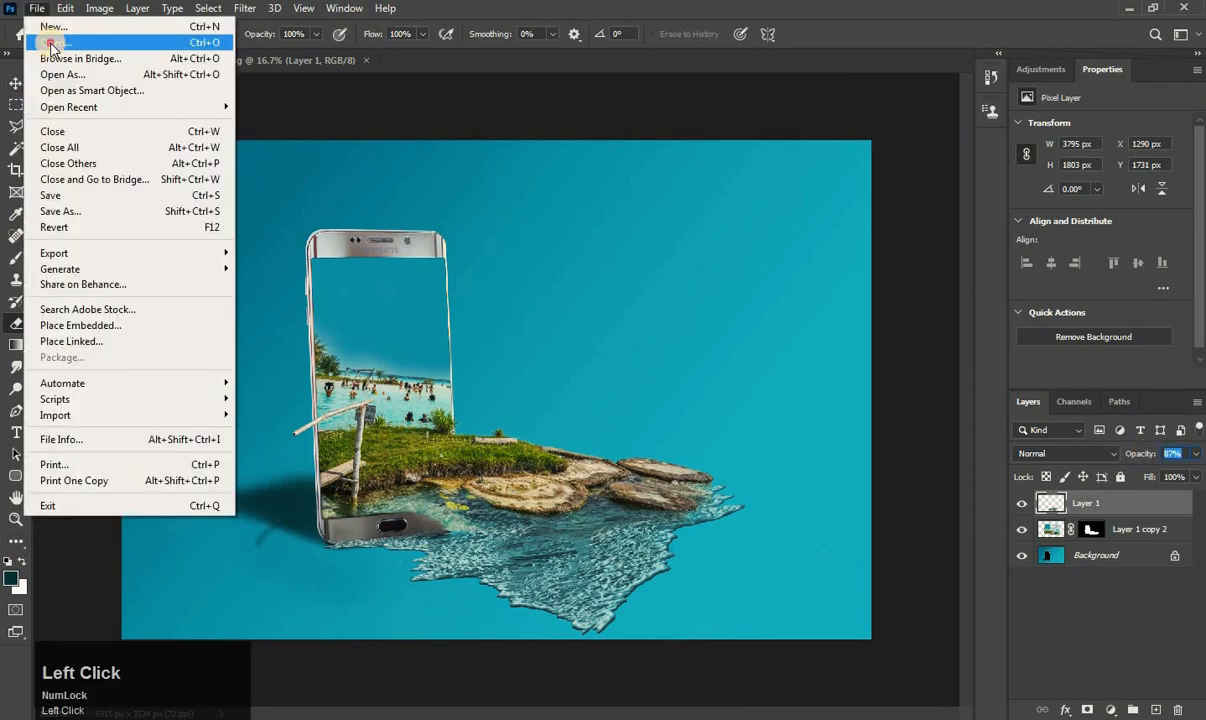
click(60, 45)
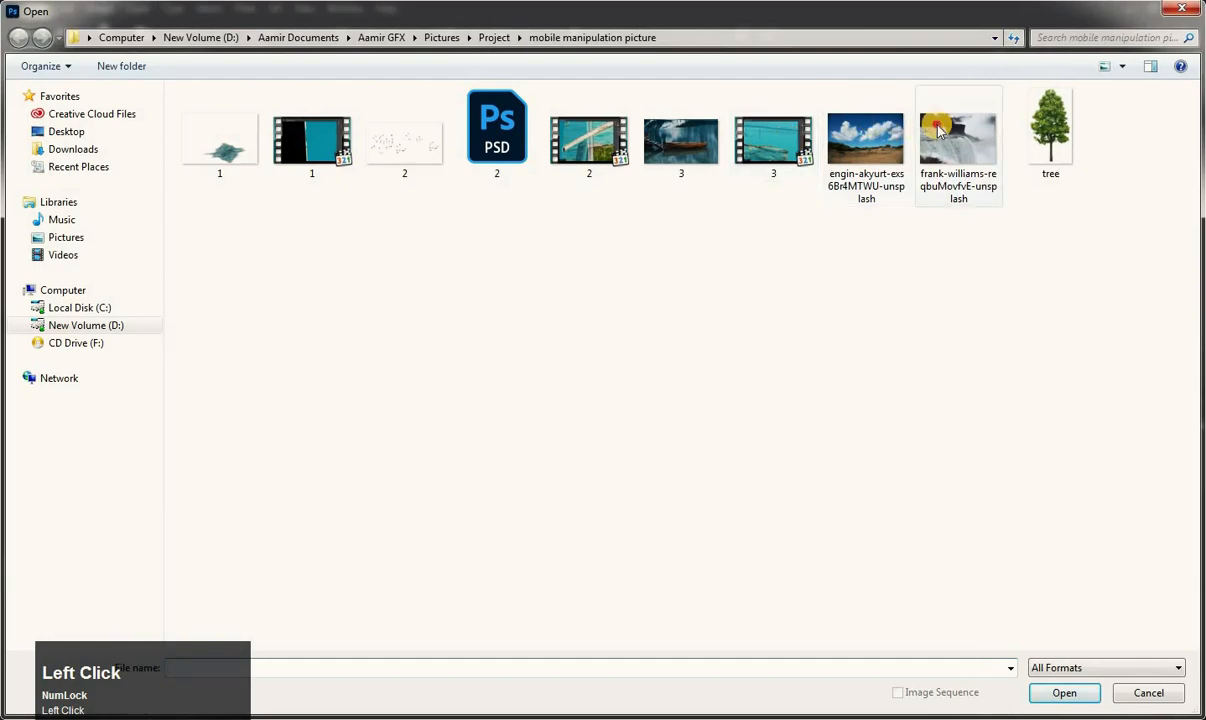
double_click(938, 130)
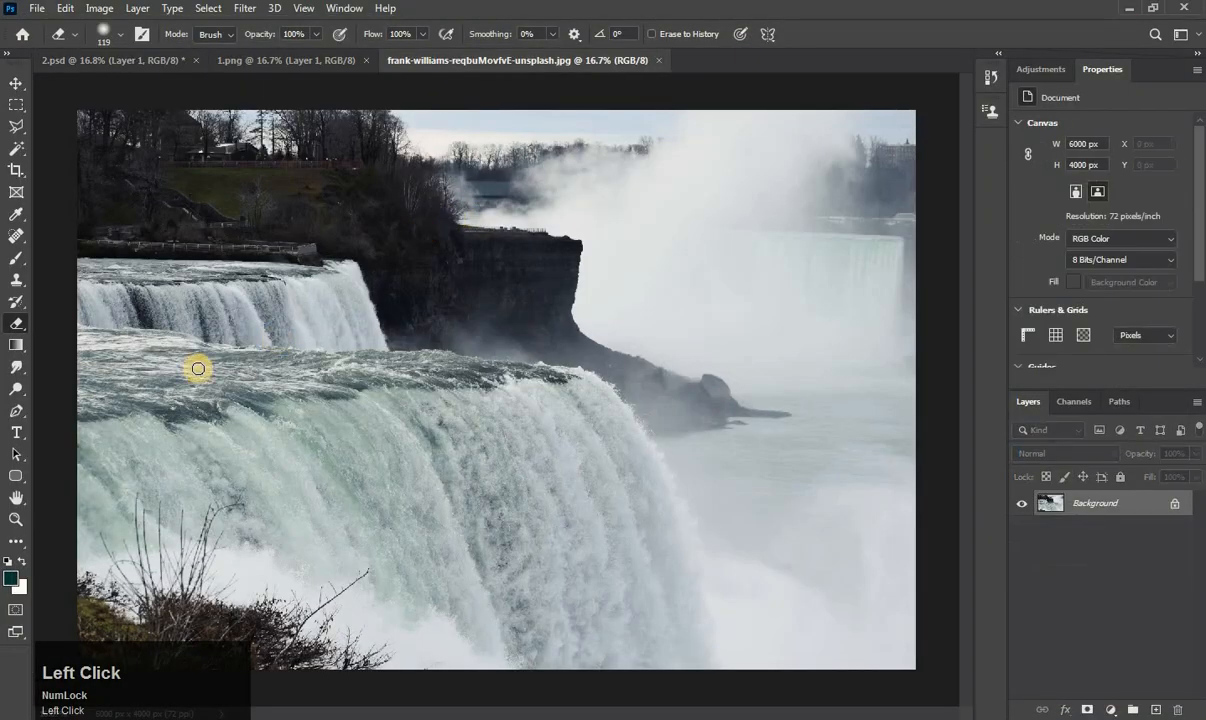
click(16, 126)
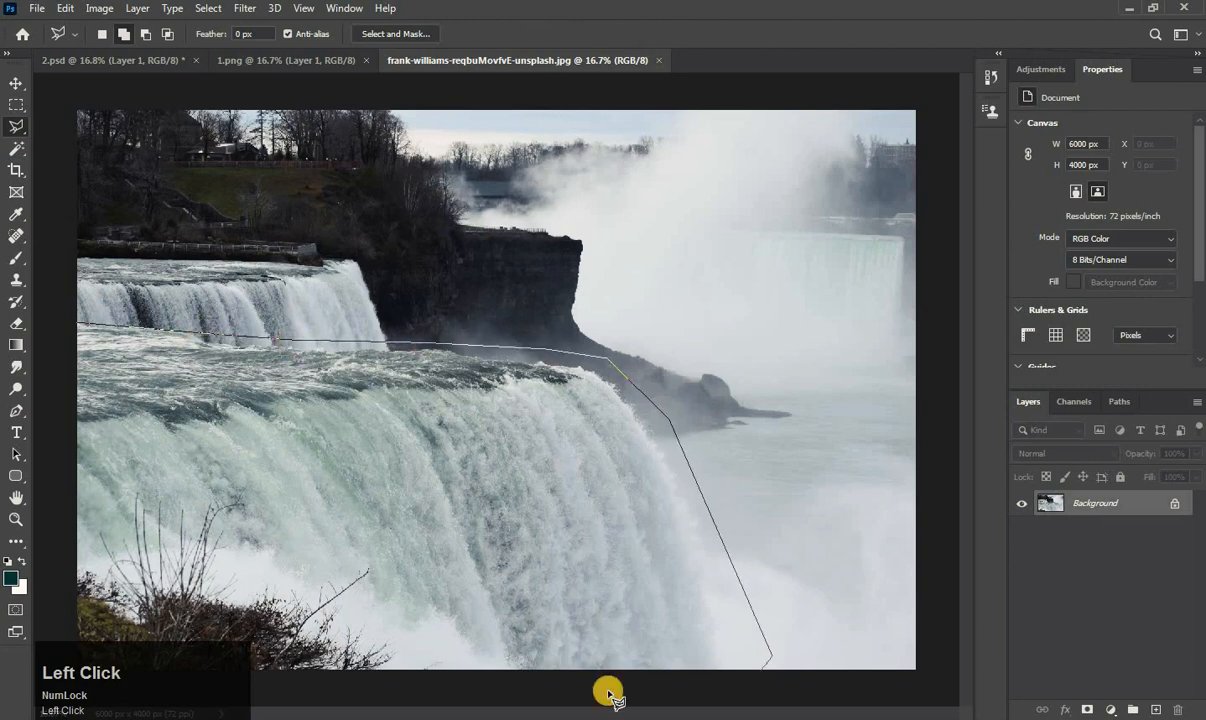
click(478, 680)
click(80, 330)
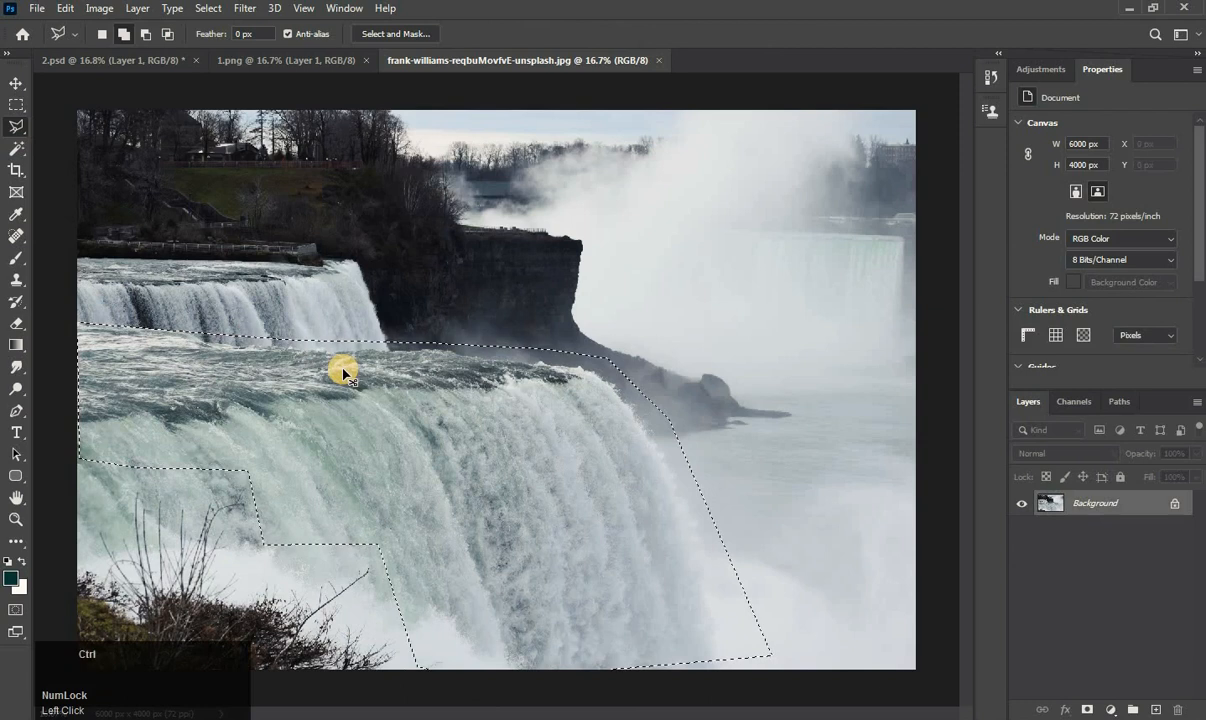
Copy the selected waterfall and paste it into 2.psd as a new layer.
key(ctrl+c)
click(145, 60)
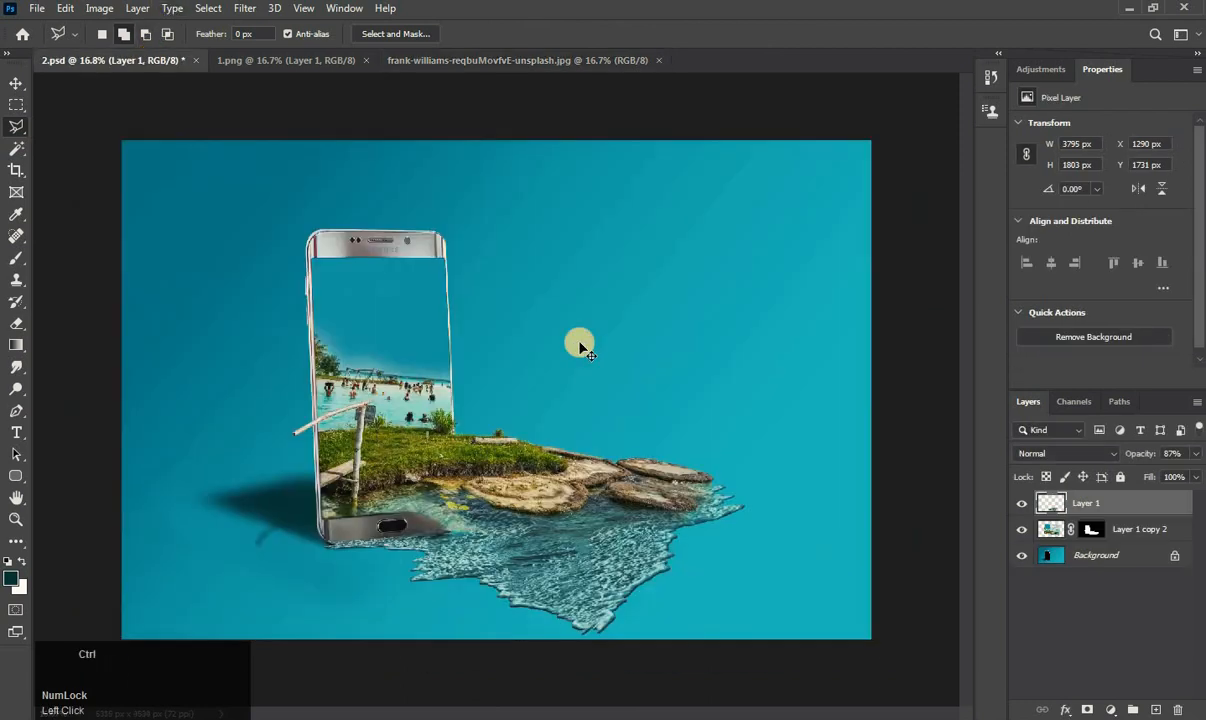
key(ctrl+v)
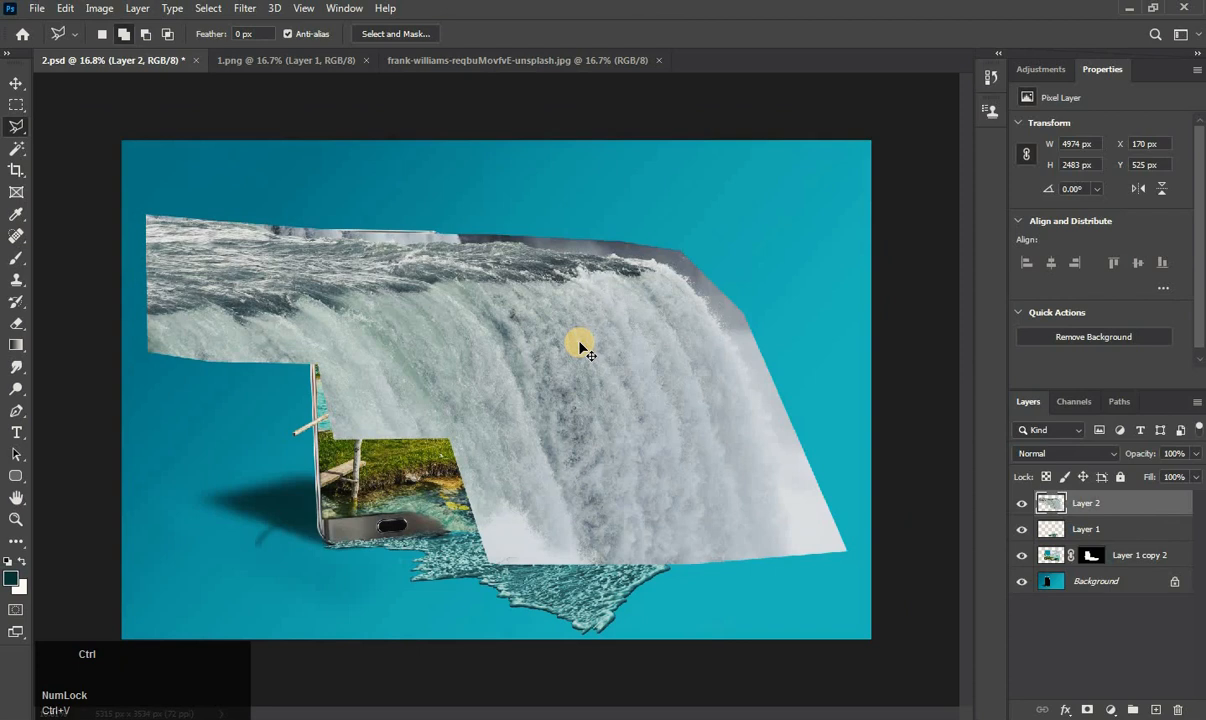
Scale the waterfall to 23.24% width and 12.08% height and place it over the phone's lower bezel.
key(ctrl+t)
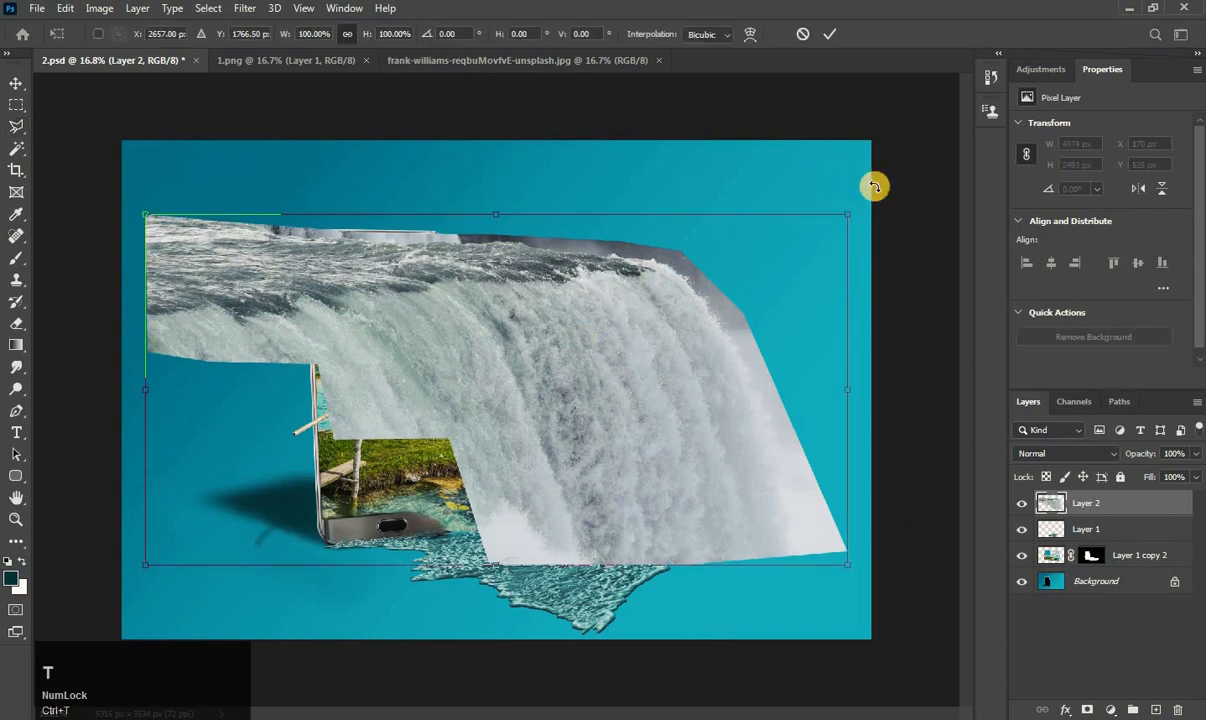
drag(781, 255, 531, 526)
drag(466, 525, 421, 525)
drag(405, 556, 404, 537)
scroll(404, 520, up, 5)
drag(417, 317, 603, 234)
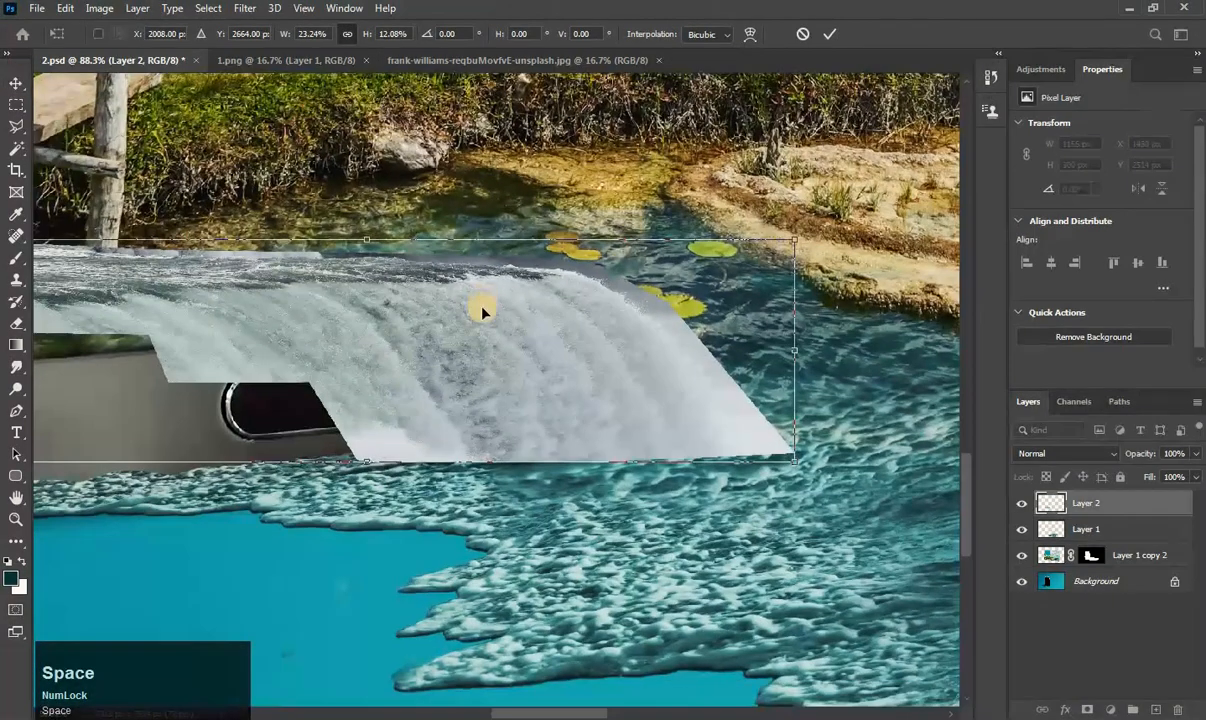
Switch the waterfall's transform to Warp with a 5 x 5 grid and undo the trial bend of its lower part.
right_click(484, 314)
click(529, 419)
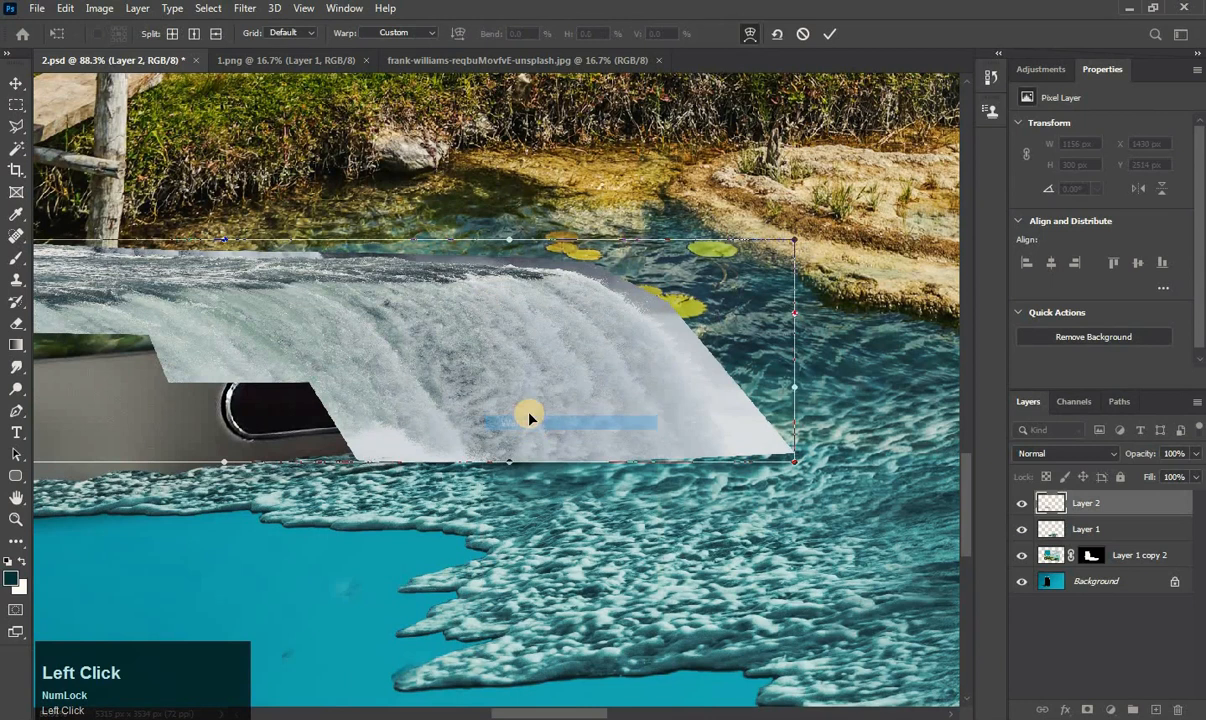
click(299, 35)
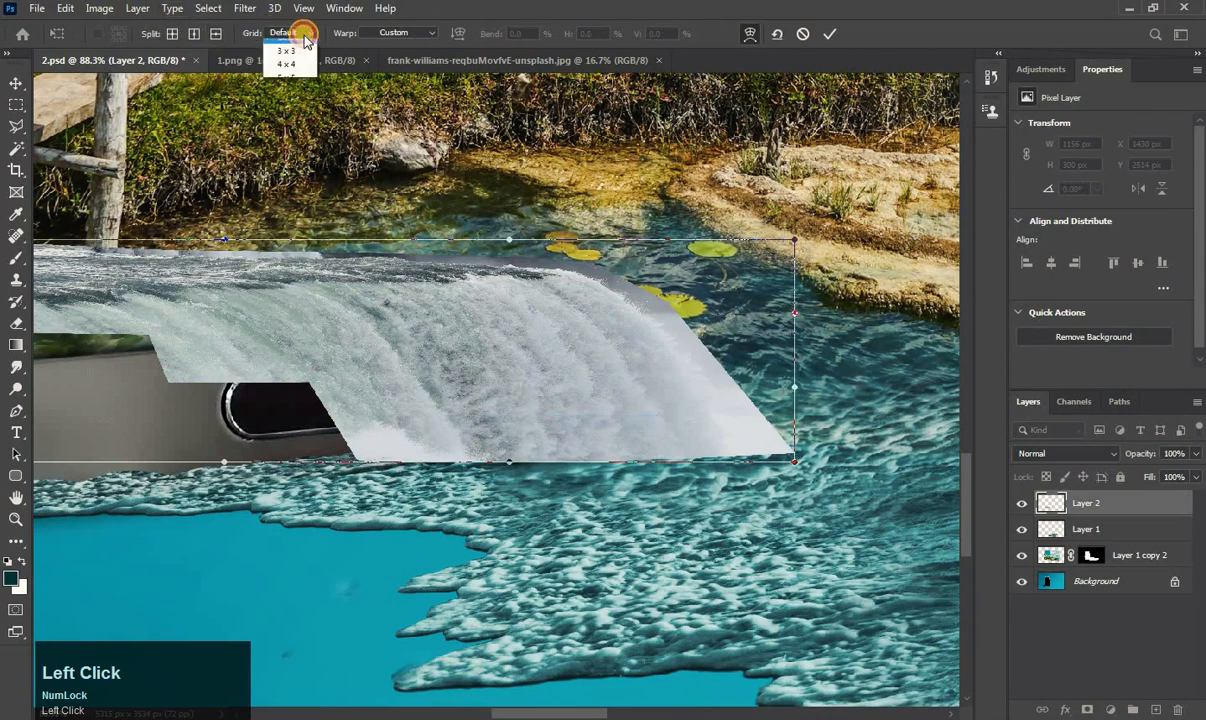
click(290, 114)
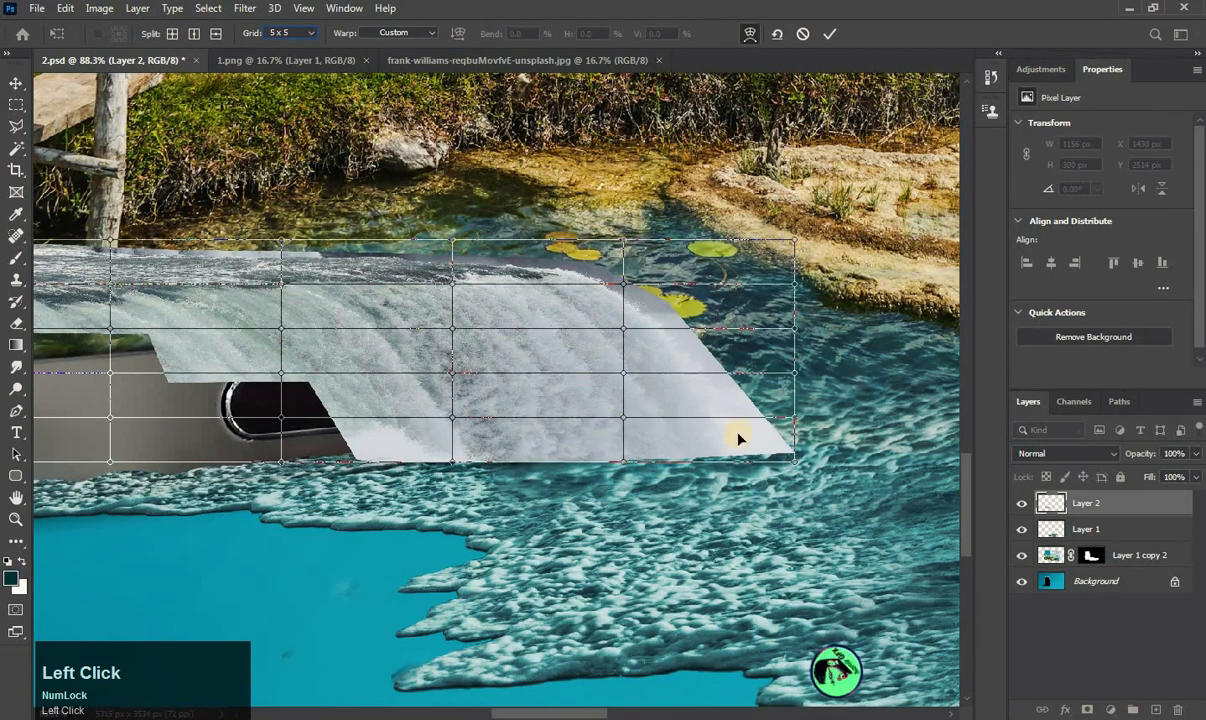
drag(665, 436, 606, 438)
key(ctrl+z)
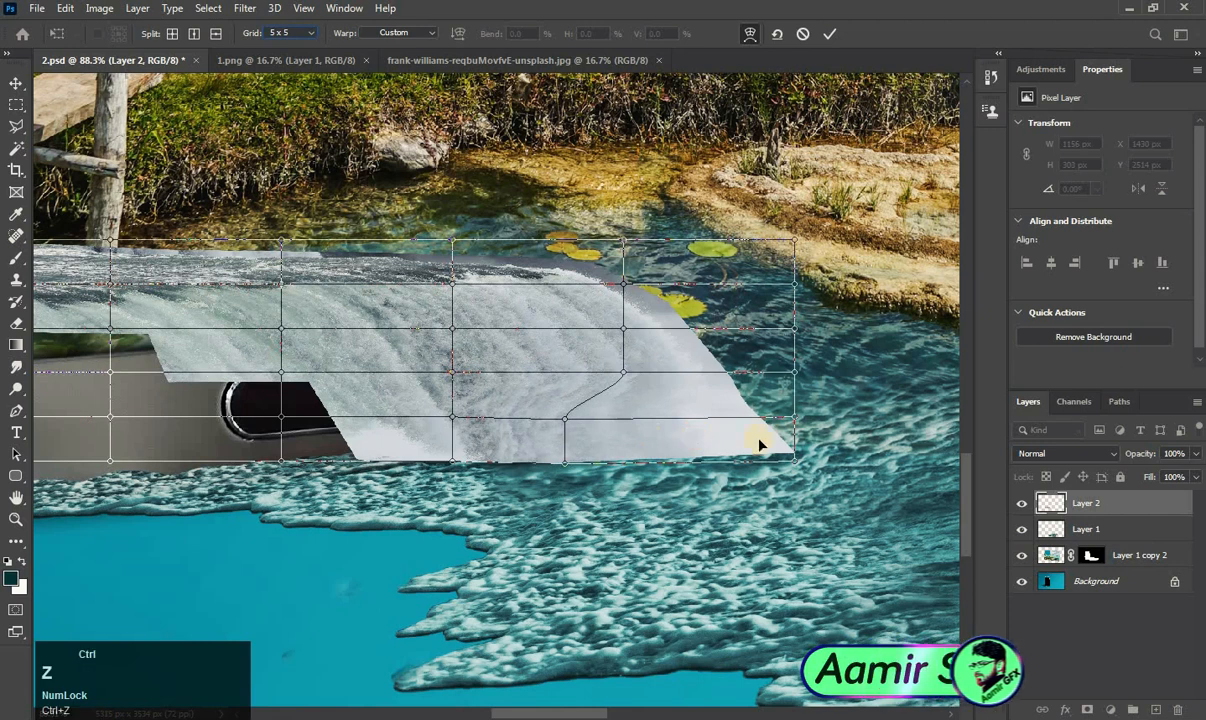
Warp the waterfall's outer edge and lower corners inward so the water drops more steeply over the bezel.
drag(726, 409, 718, 478)
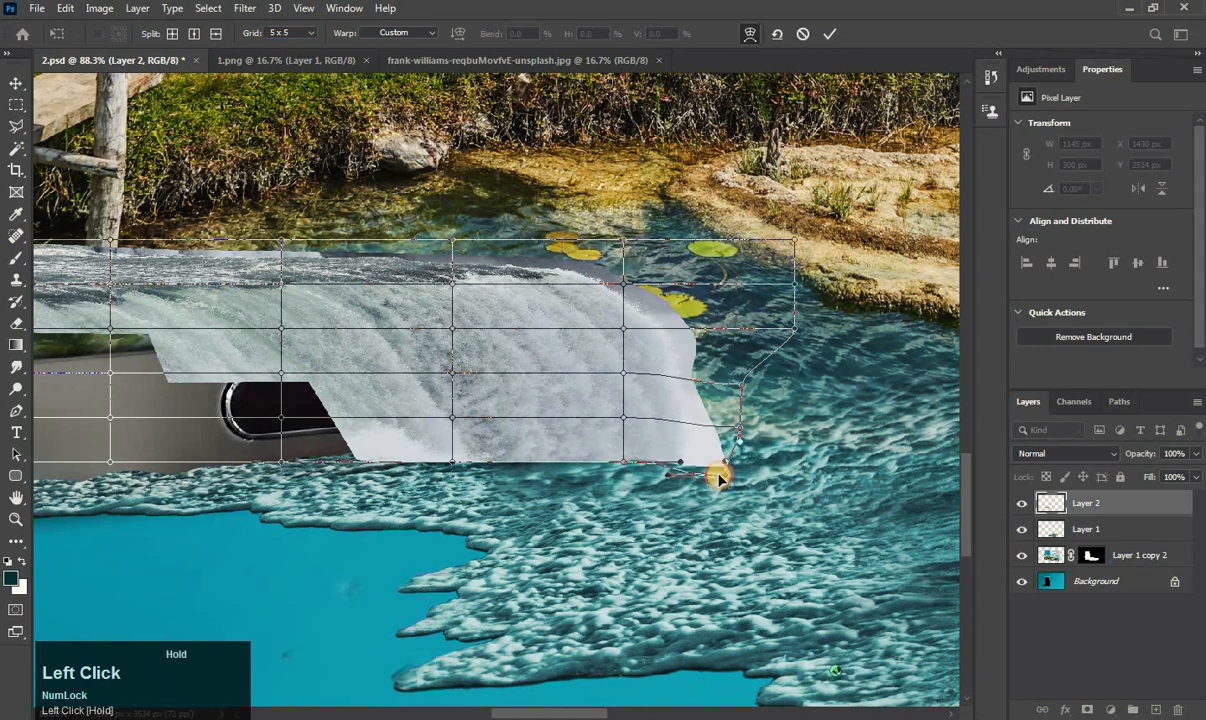
drag(687, 332, 665, 307)
drag(433, 453, 390, 451)
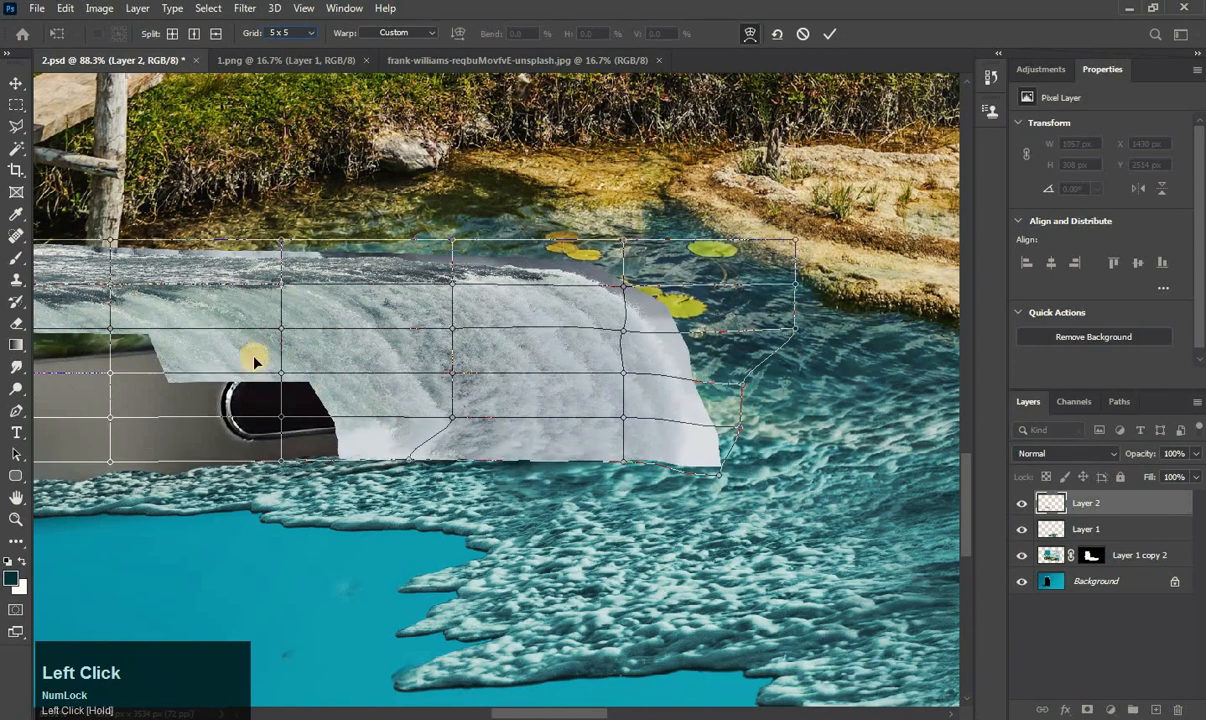
drag(253, 354, 274, 345)
drag(550, 446, 542, 433)
mouse_move(716, 471)
mouse_down()
mouse_move(701, 448)
mouse_move(710, 459)
mouse_up()
key(space)
scroll(417, 350, down, 1)
Apply the warp and move the waterfall down over the phone's bezel to about X 1419, Y 2580 px.
click(16, 519)
alt+click(427, 405)
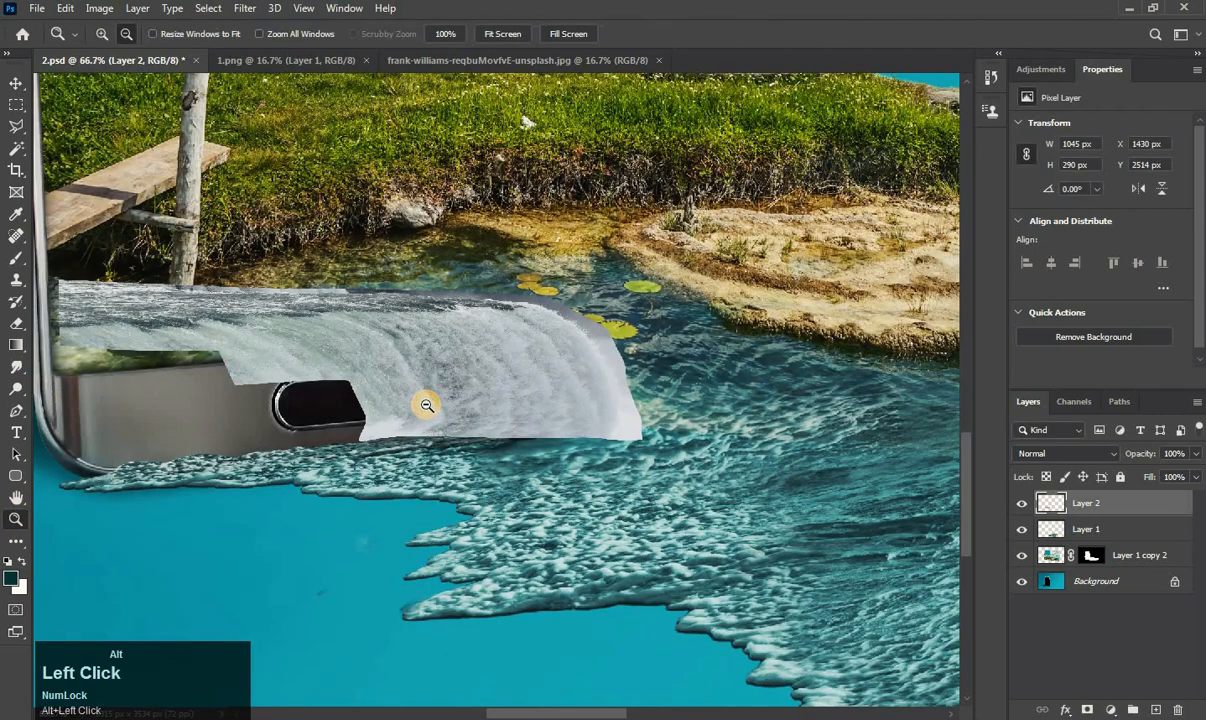
click(417, 400)
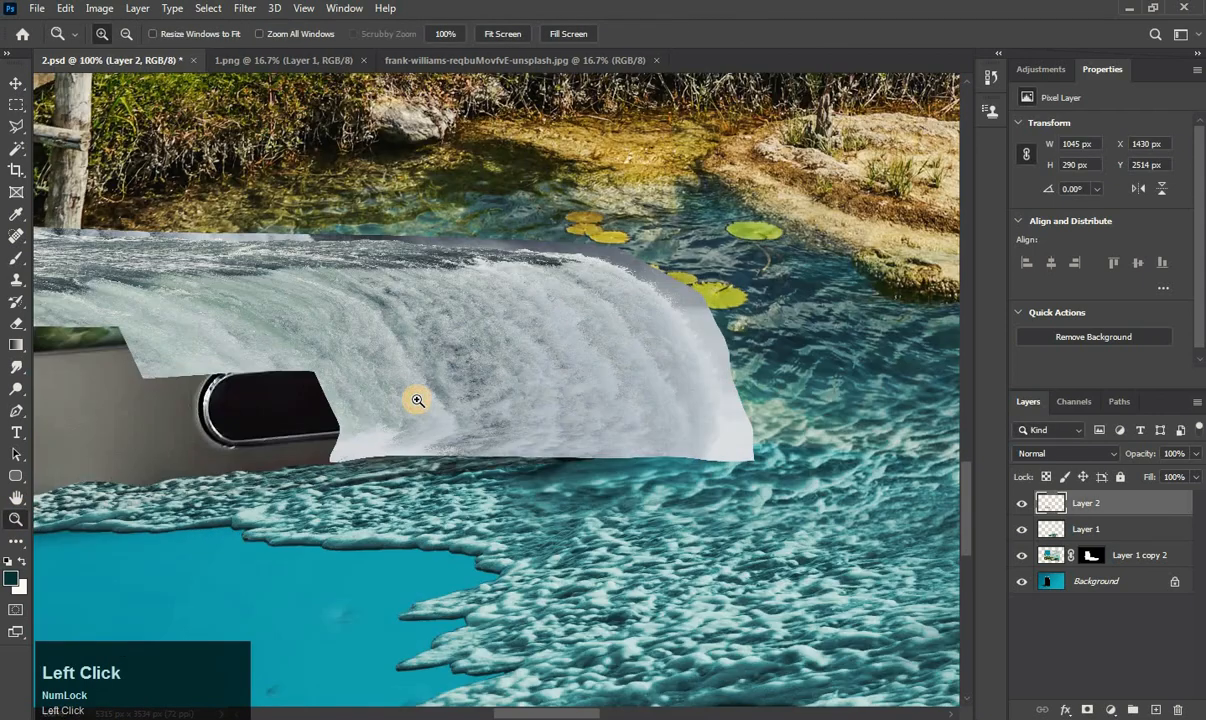
alt+click(425, 400)
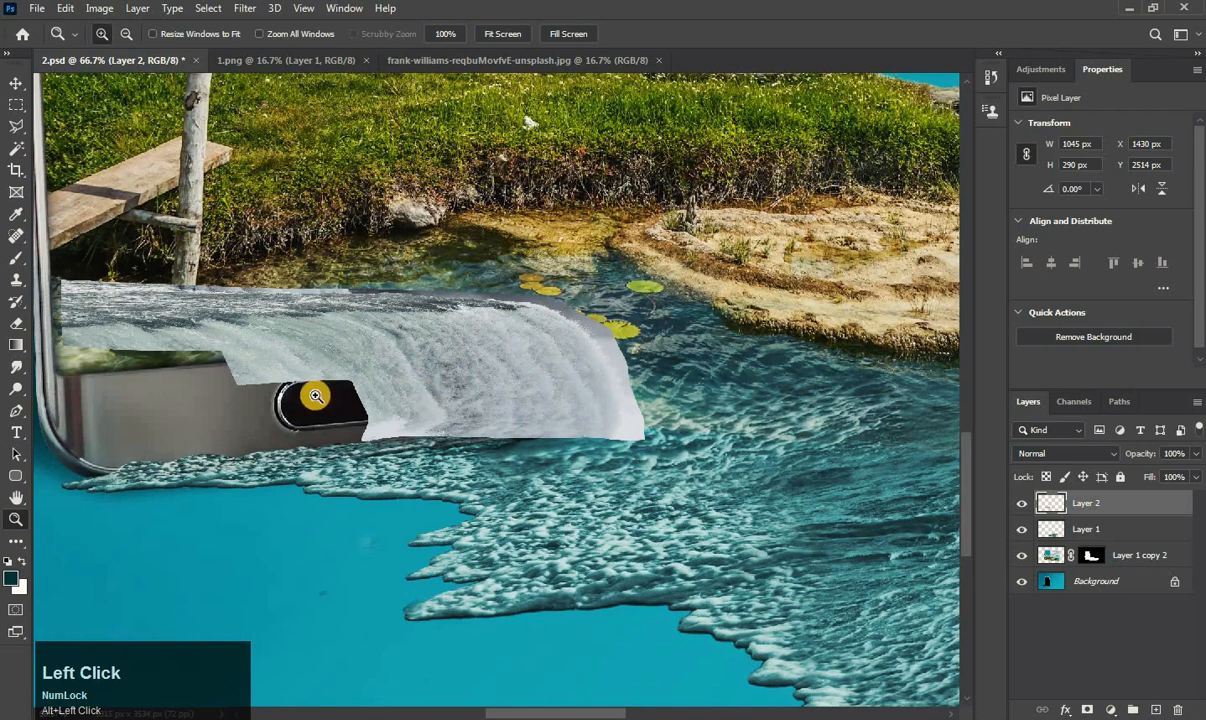
click(16, 84)
drag(264, 318, 256, 352)
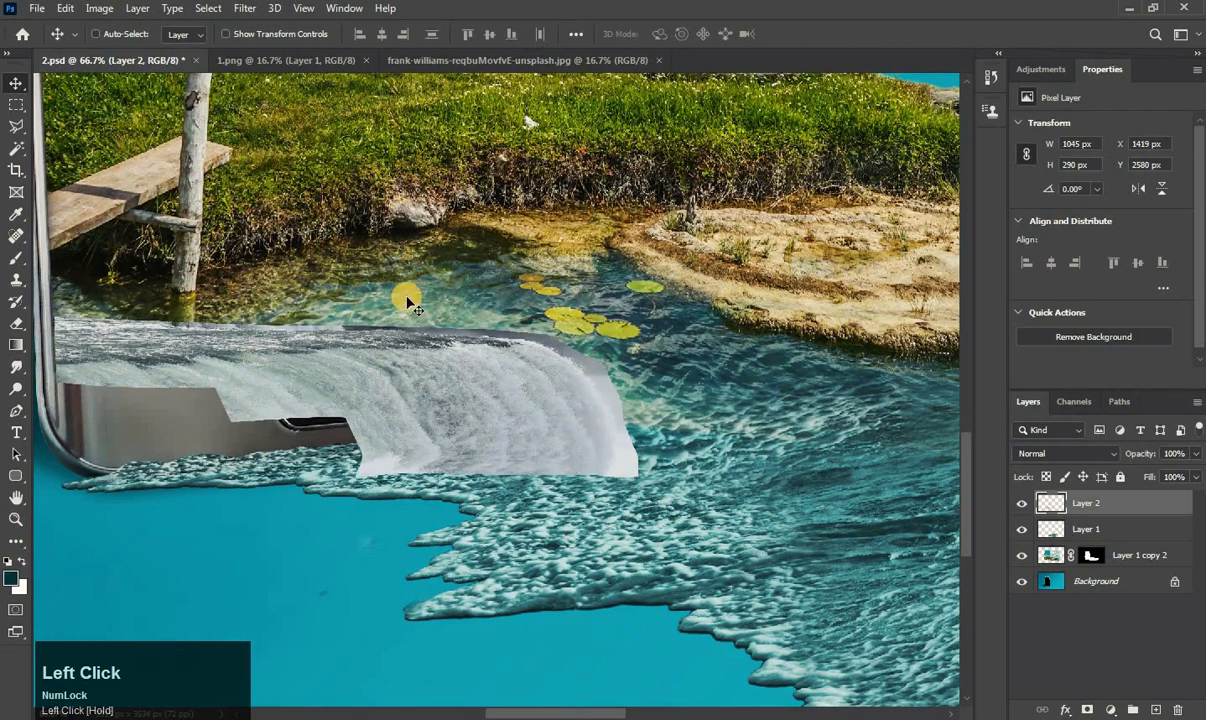
With a soft eraser, remove the waterfall's hard edges beside the phone frame and above the bezel.
click(19, 325)
key(space)
scroll(262, 286, up, 5)
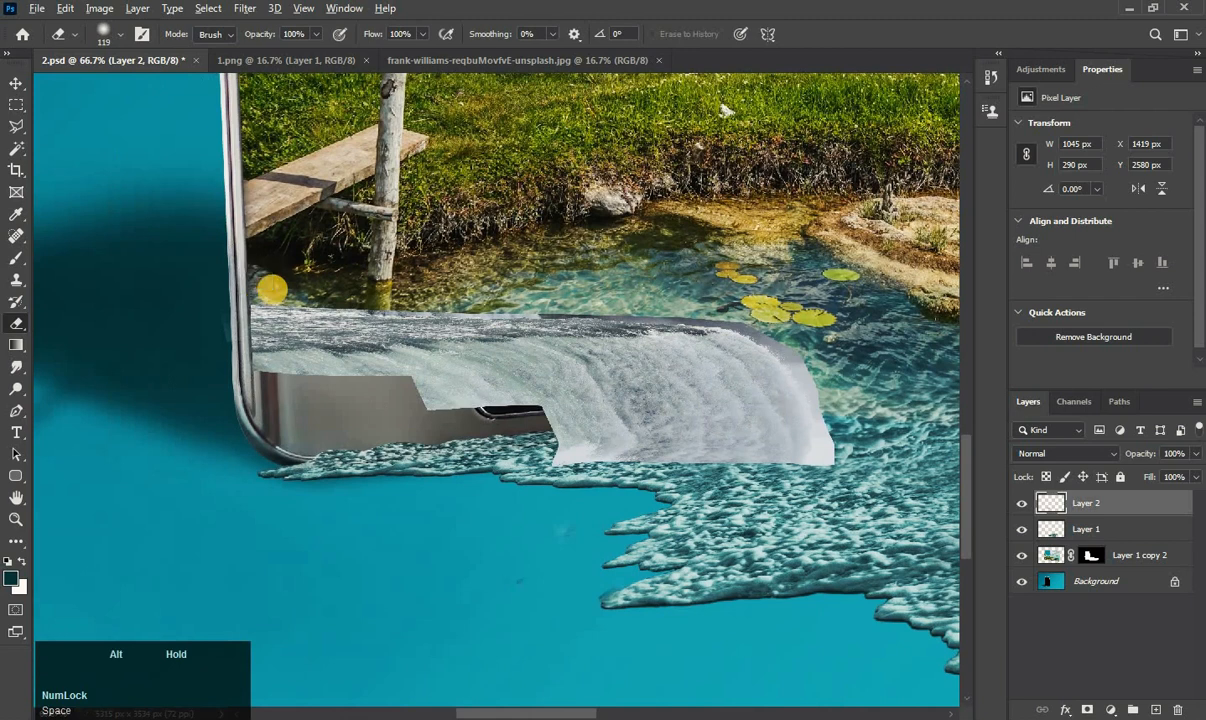
scroll(243, 288, up, 2)
alt+right_click(235, 283)
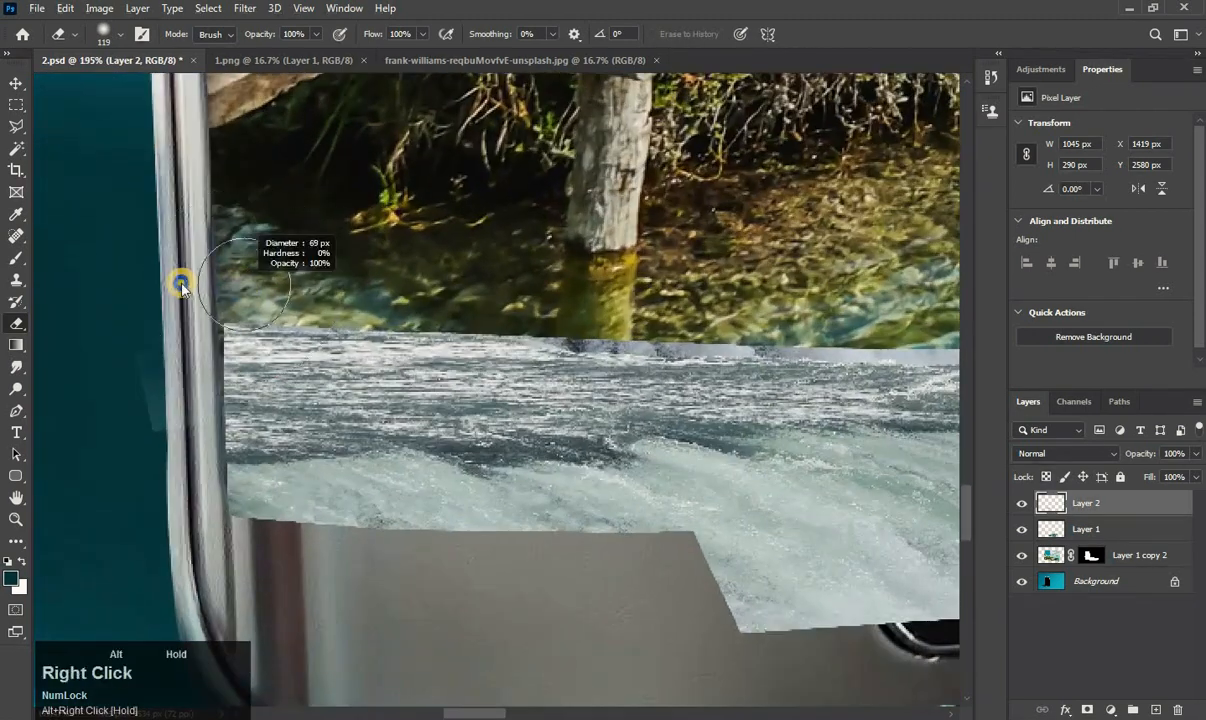
click(269, 292)
mouse_move(385, 290)
mouse_down()
mouse_move(180, 353)
mouse_move(237, 523)
mouse_move(694, 507)
mouse_up()
mouse_move(315, 464)
mouse_down()
mouse_move(694, 499)
mouse_move(579, 472)
mouse_move(528, 547)
mouse_move(468, 446)
mouse_up()
With the soft eraser at 122 px, fade the waterfall's remaining hard edges into the pond, home button area and water below.
mouse_move(580, 130)
mouse_down()
mouse_move(522, 331)
mouse_move(172, 318)
mouse_move(770, 353)
mouse_up()
drag(266, 347, 180, 320)
drag(900, 400, 188, 342)
mouse_move(450, 318)
mouse_down()
mouse_move(888, 495)
mouse_move(578, 266)
mouse_up()
mouse_move(600, 290)
mouse_down()
mouse_move(447, 476)
mouse_move(366, 487)
mouse_move(440, 469)
mouse_up()
scroll(366, 487, down, 4)
scroll(400, 440, down, 3)
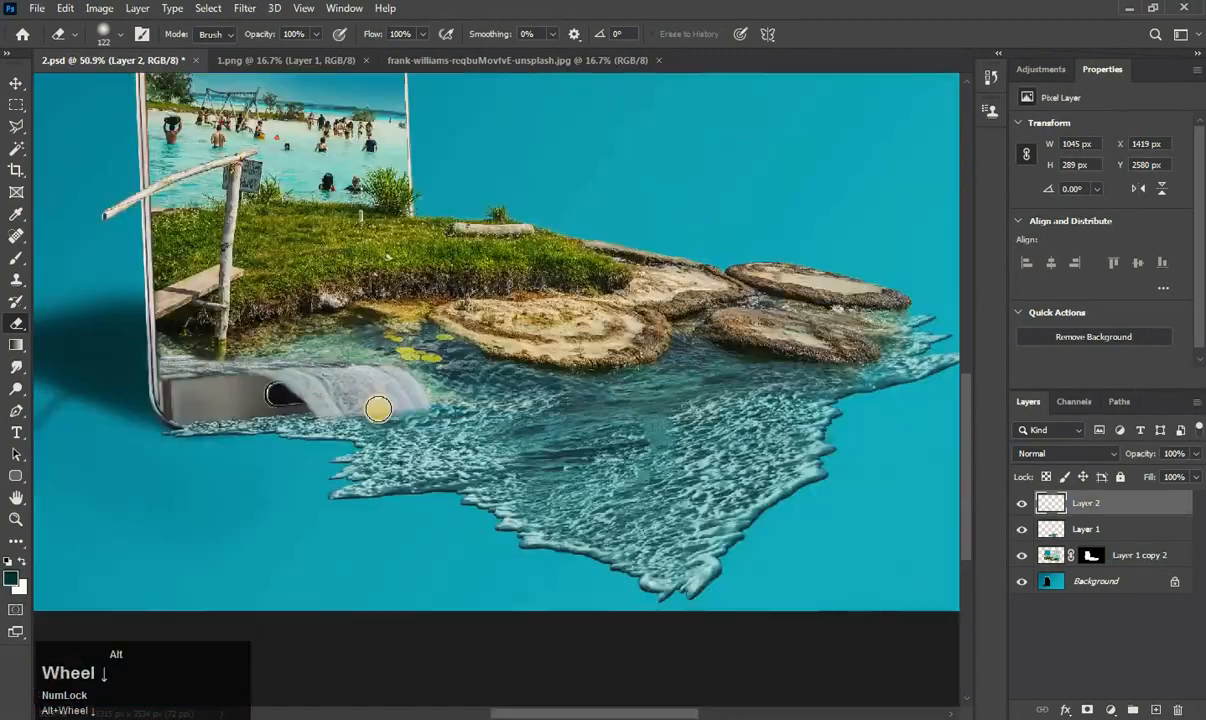
scroll(342, 494, up, 3)
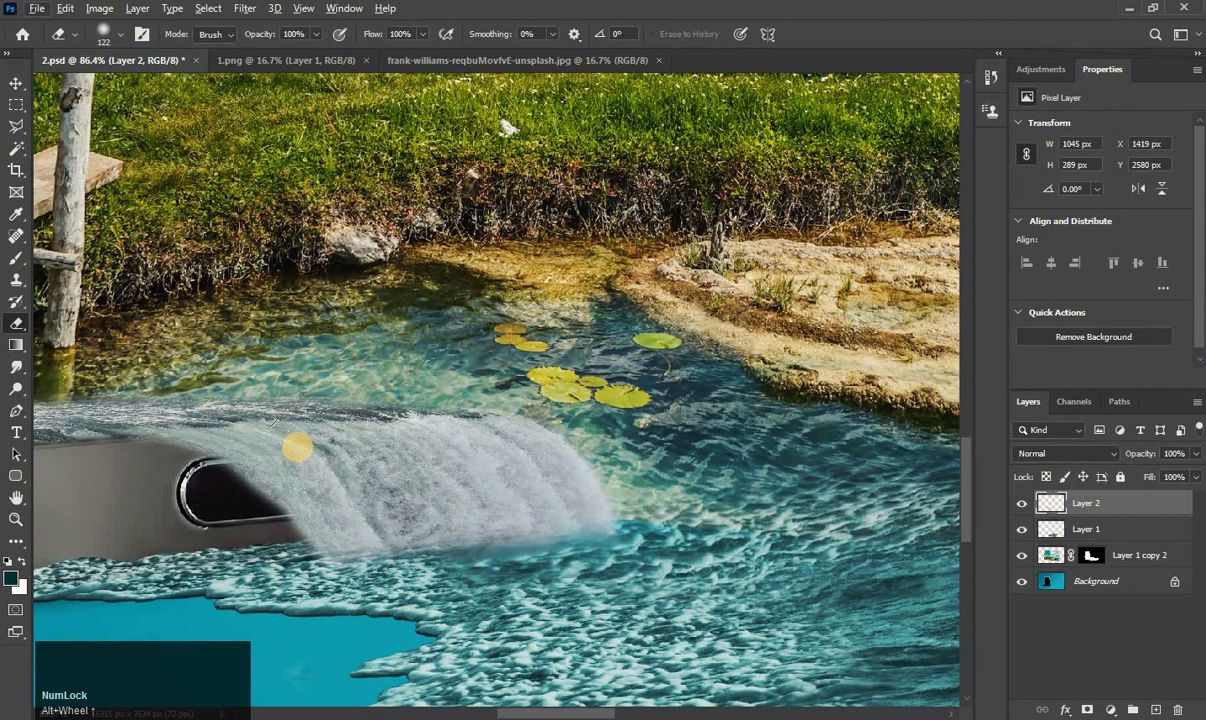
Colorize the waterfall with Hue/Saturation at hue 171, saturation 21 and lightness -1.
key(ctrl+u)
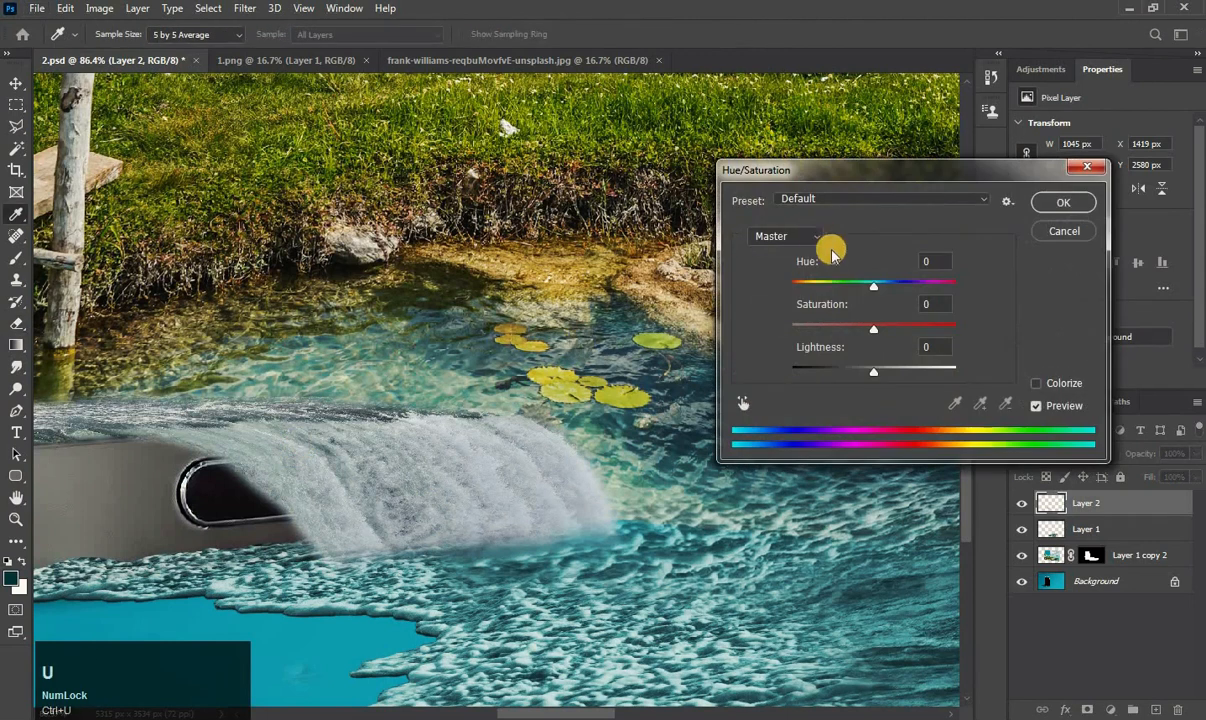
click(1036, 384)
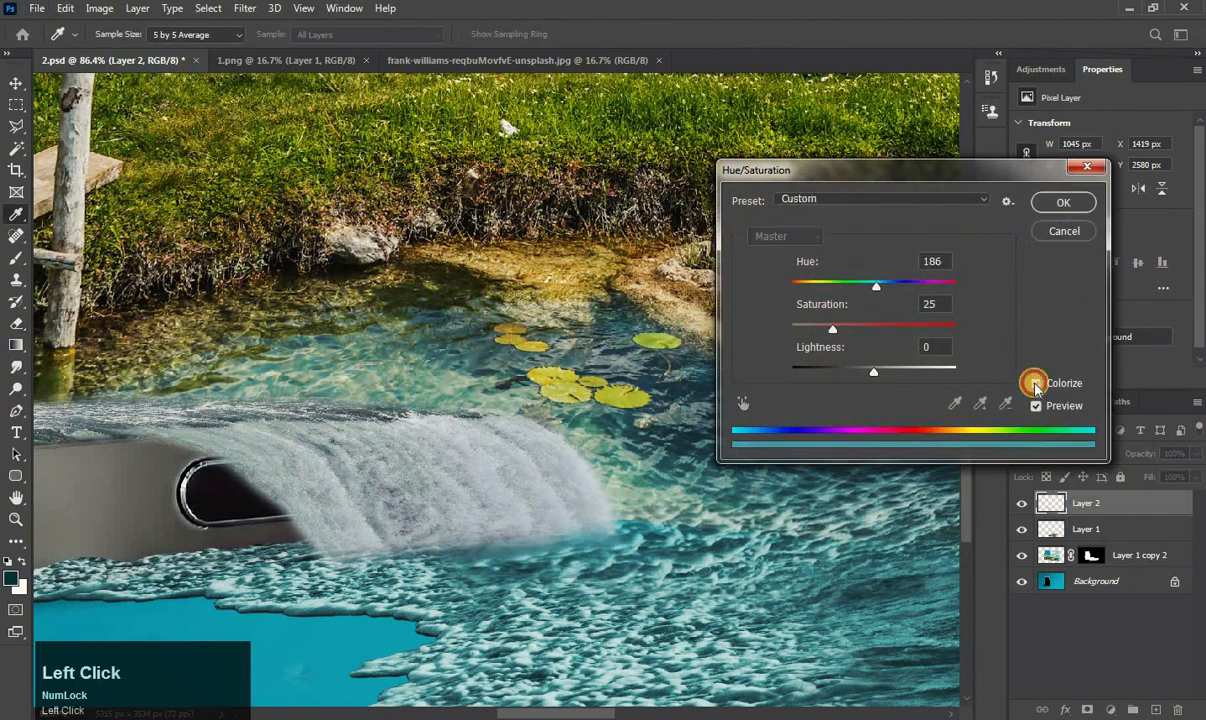
drag(876, 287, 870, 287)
click(833, 331)
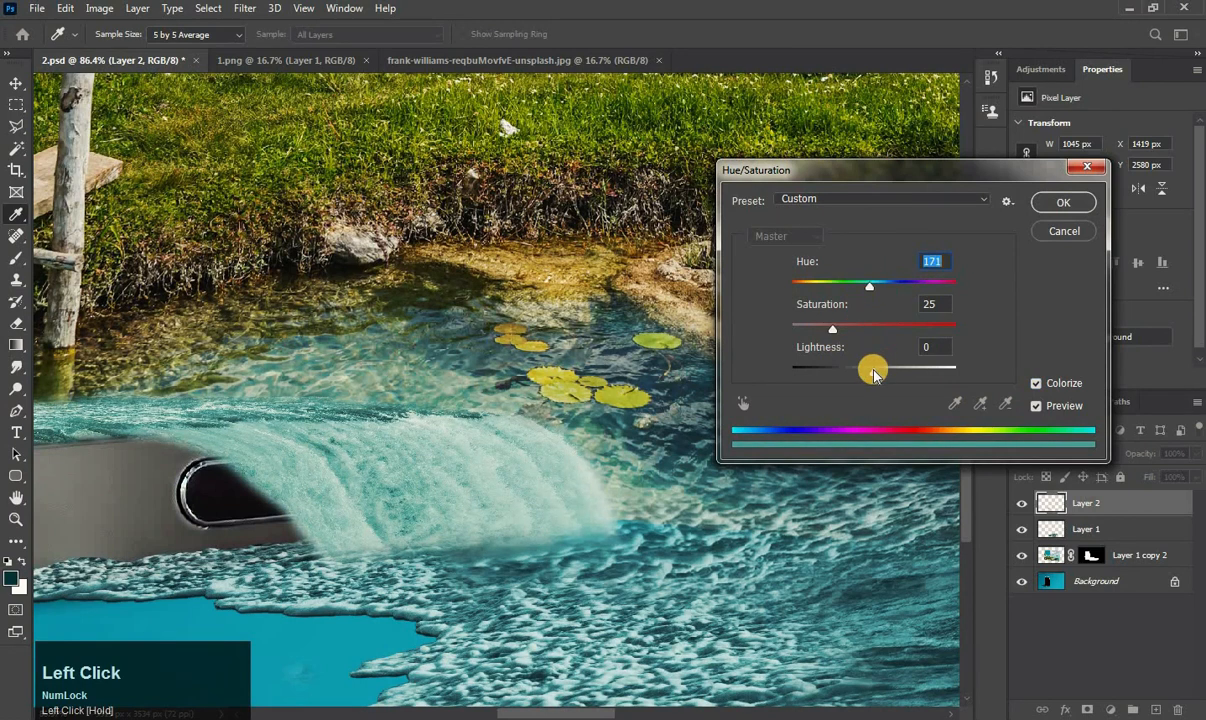
drag(873, 375, 872, 372)
click(833, 331)
drag(833, 331, 828, 333)
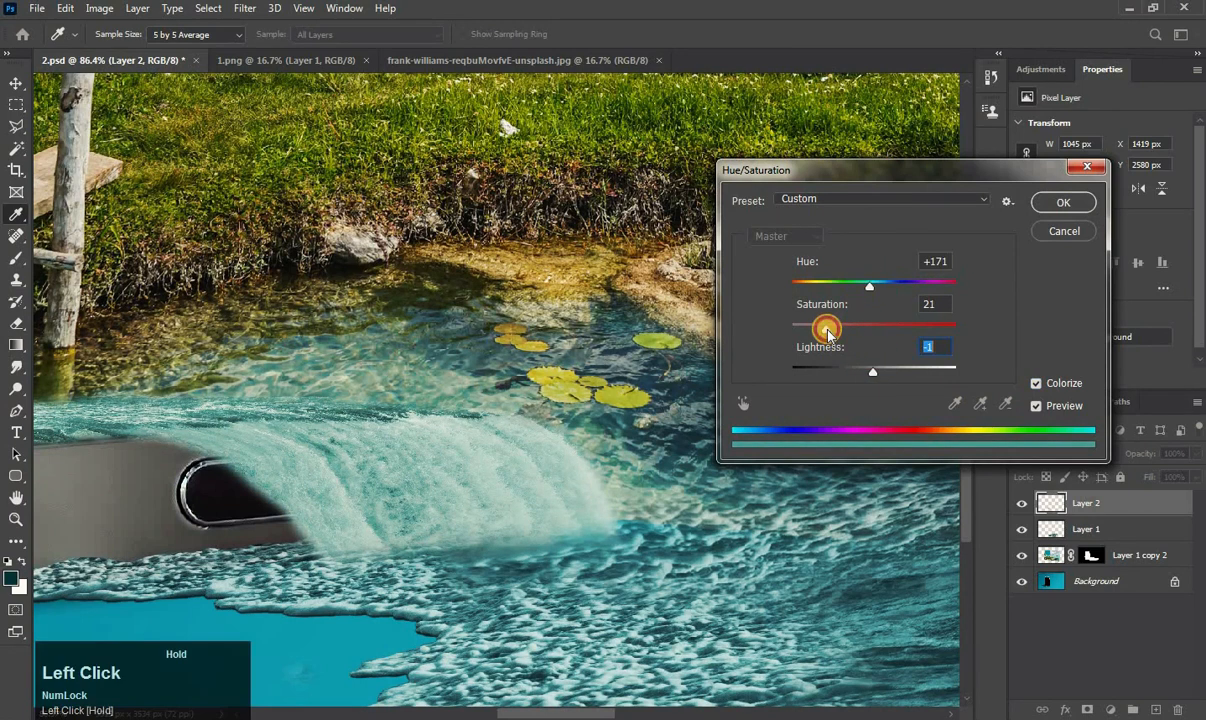
click(1050, 206)
click(16, 323)
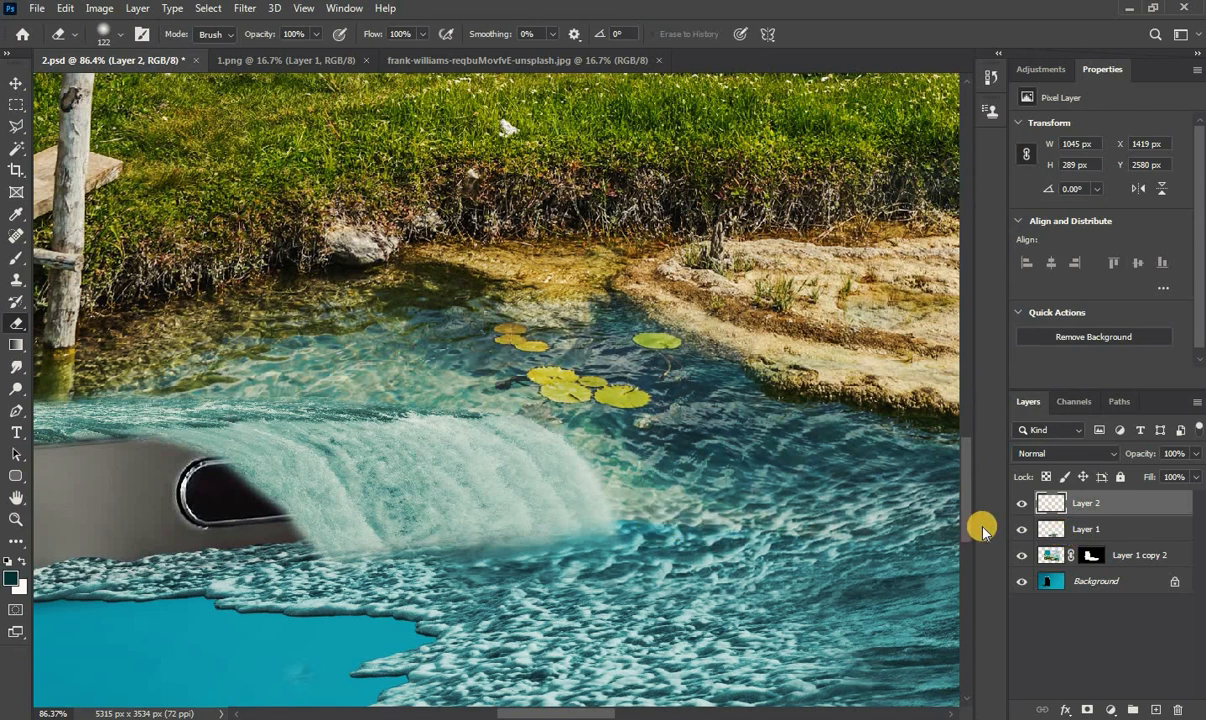
On Layer 1, clone nearby water over the blurred patch beside the waterfall's foot with a soft 99 px Clone Stamp.
click(1023, 529)
click(1023, 529)
click(1057, 533)
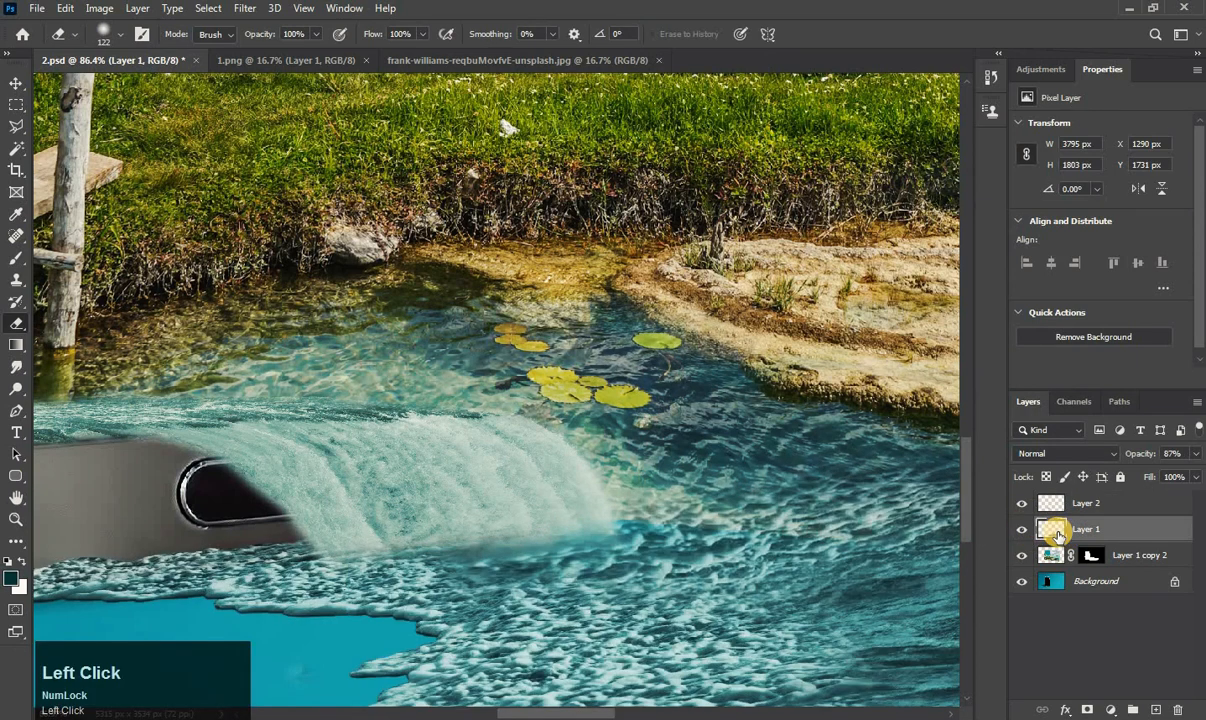
click(17, 281)
alt+right_click(651, 573)
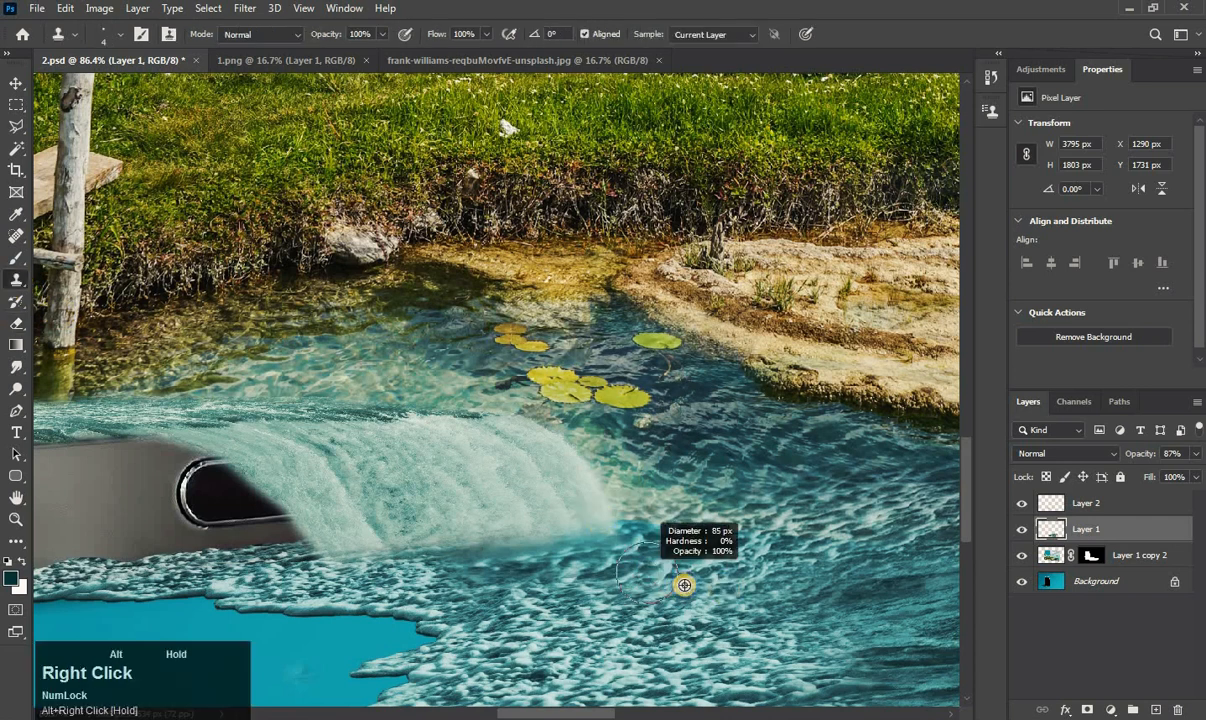
alt+click(627, 538)
click(654, 533)
mouse_move(654, 533)
mouse_down()
mouse_move(694, 536)
mouse_move(626, 545)
mouse_move(700, 539)
mouse_move(790, 556)
mouse_move(705, 547)
mouse_up()
Open water.png and bring its white splash into the 2.psd composition as a new layer.
scroll(707, 548, down, 2)
scroll(707, 548, down, 4)
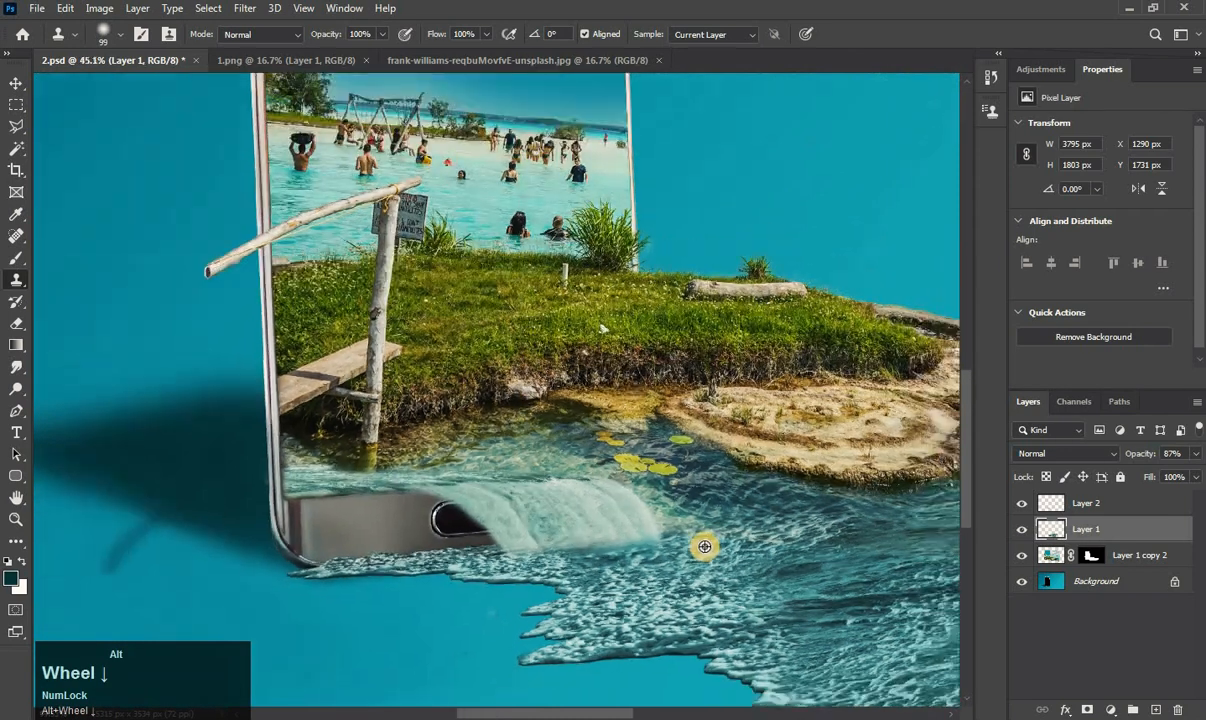
scroll(449, 525, up, 1)
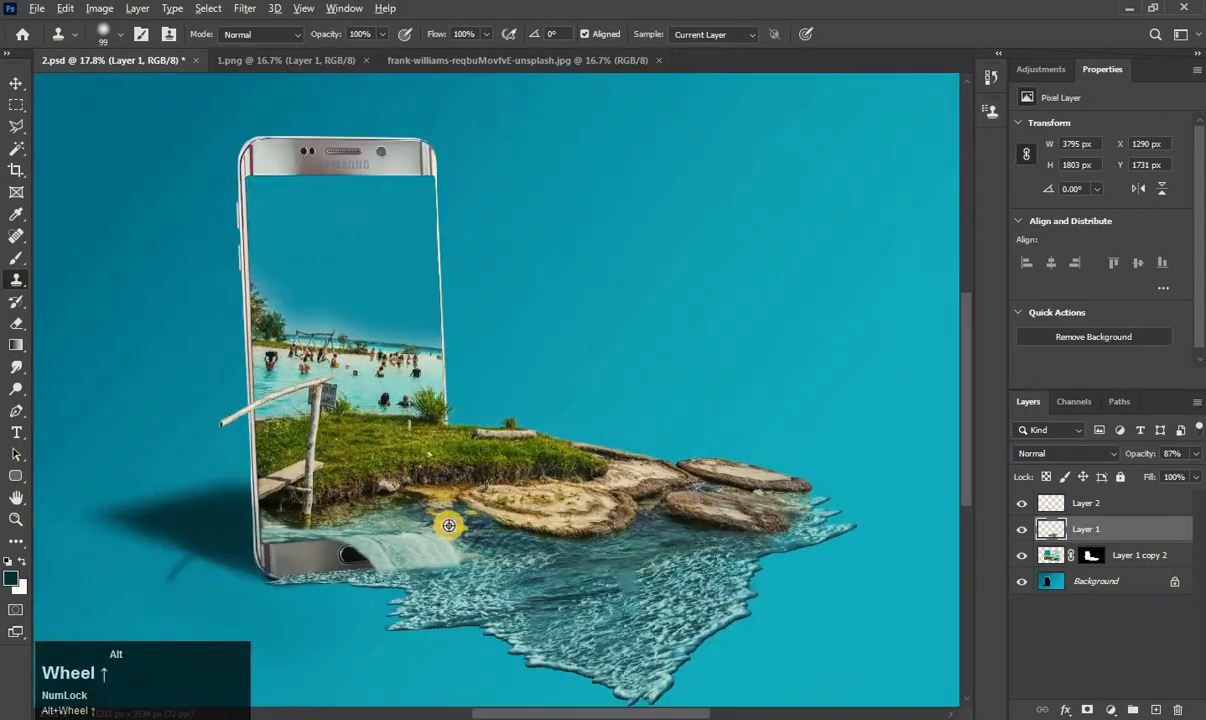
click(42, 16)
click(55, 46)
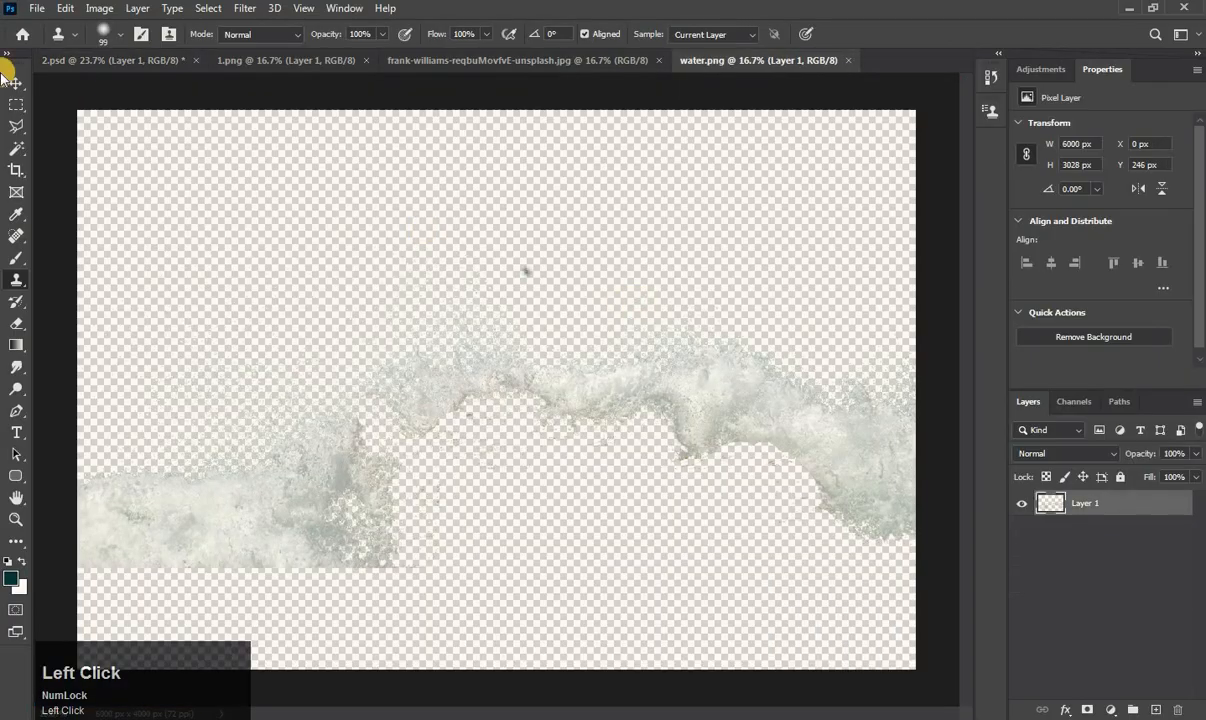
click(14, 84)
drag(601, 411, 512, 377)
scroll(512, 377, down, 3)
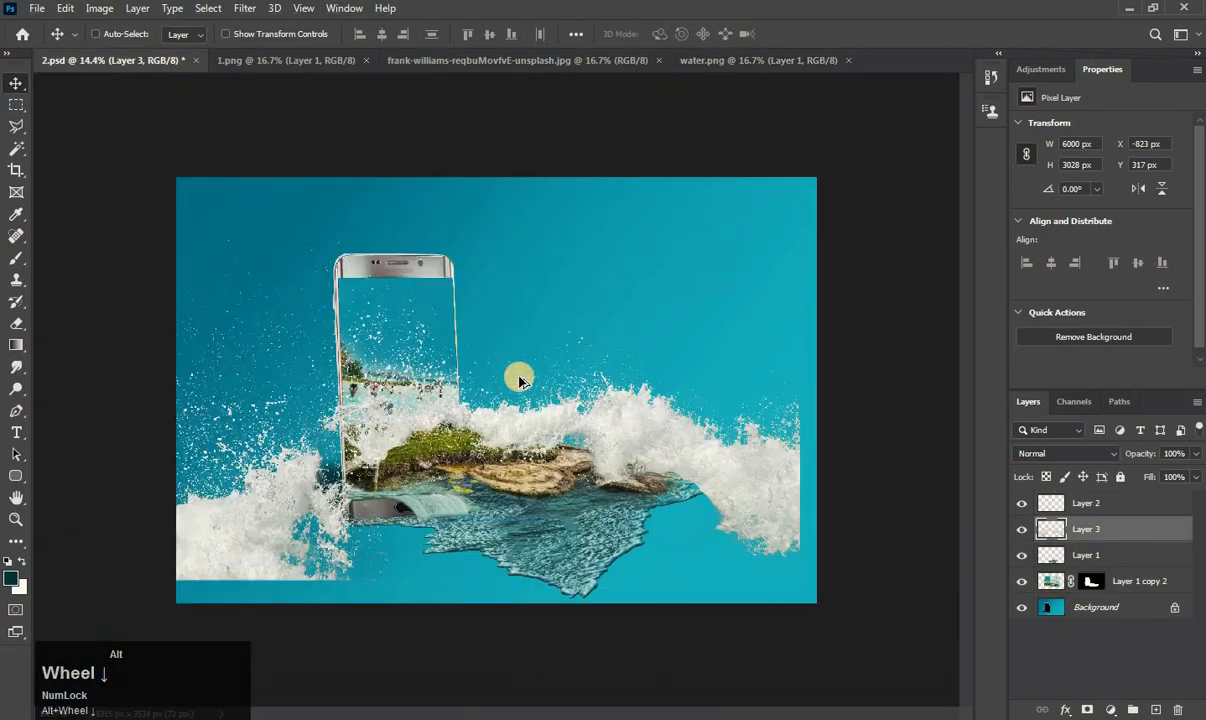
Scale the splash down to 1392 × 726 px over the phone's lower bezel and place its layer above the waterfall layer.
key(ctrl+t)
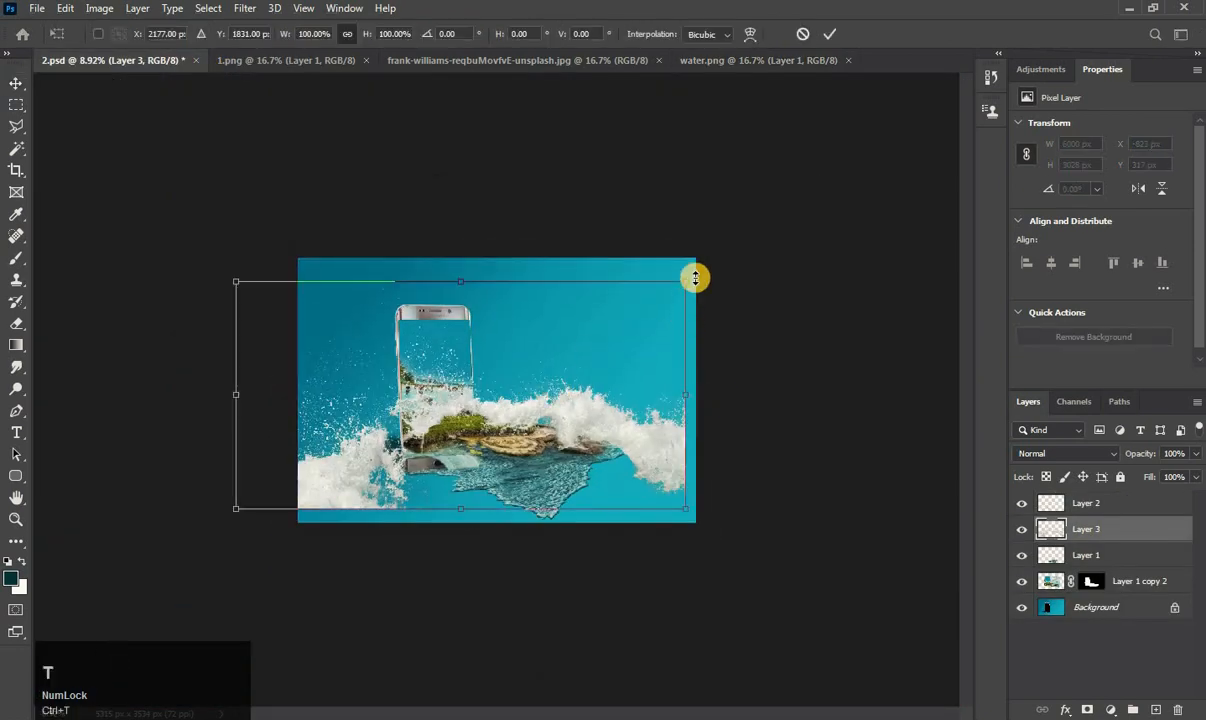
drag(568, 367, 512, 475)
click(1107, 519)
drag(1110, 519, 1111, 494)
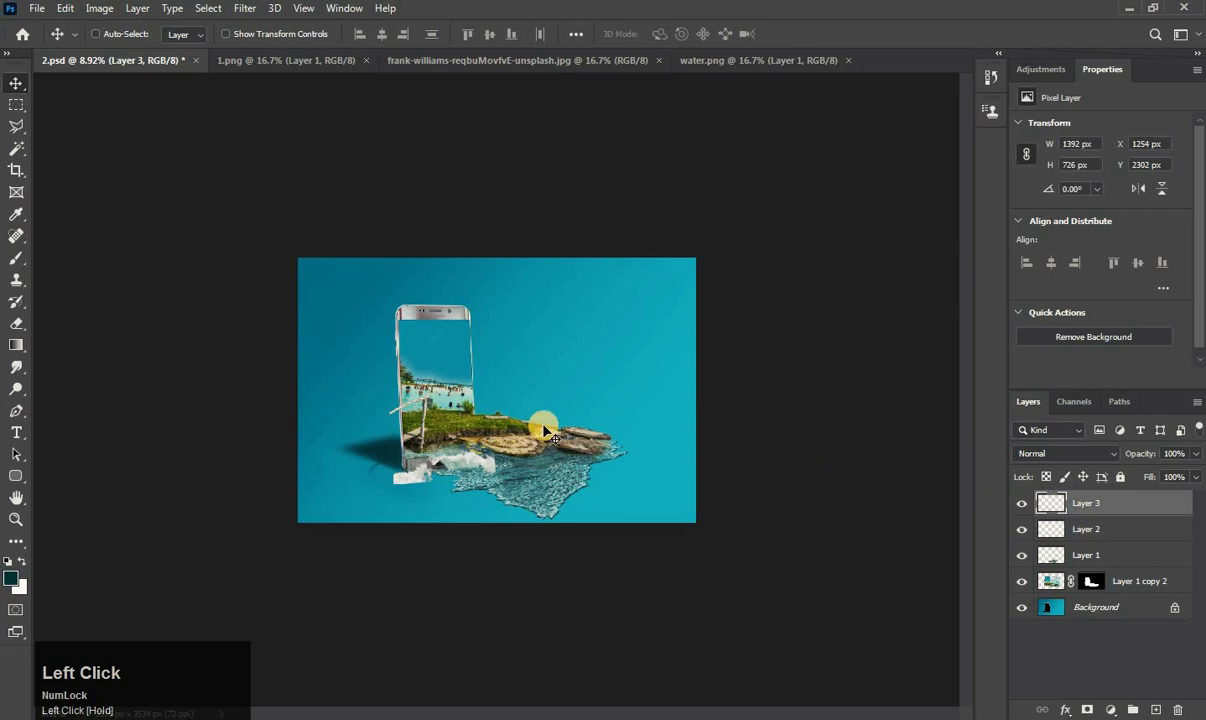
Move the splash to the foot of the waterfall and reduce its height so it follows the falling water.
scroll(449, 440, up, 10)
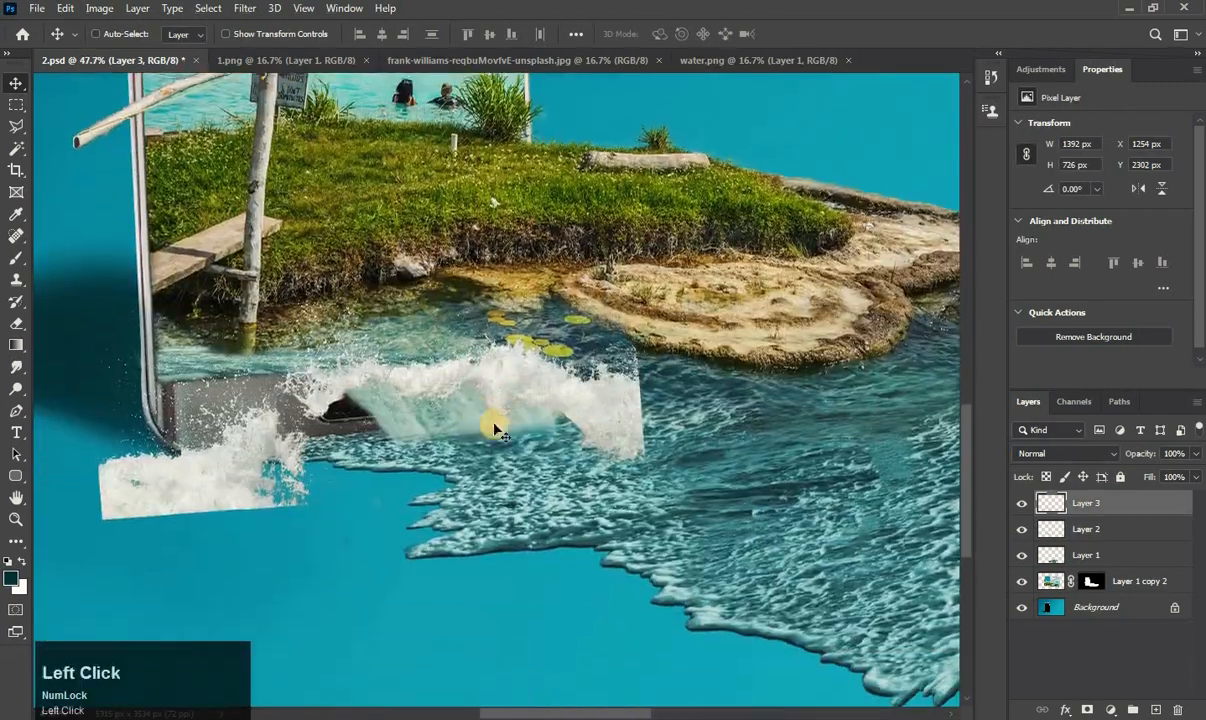
drag(492, 417, 549, 428)
scroll(609, 415, down, 8)
scroll(591, 417, up, 9)
scroll(358, 344, down, 4)
key(ctrl+t)
drag(415, 529, 415, 489)
drag(466, 388, 466, 416)
click(15, 83)
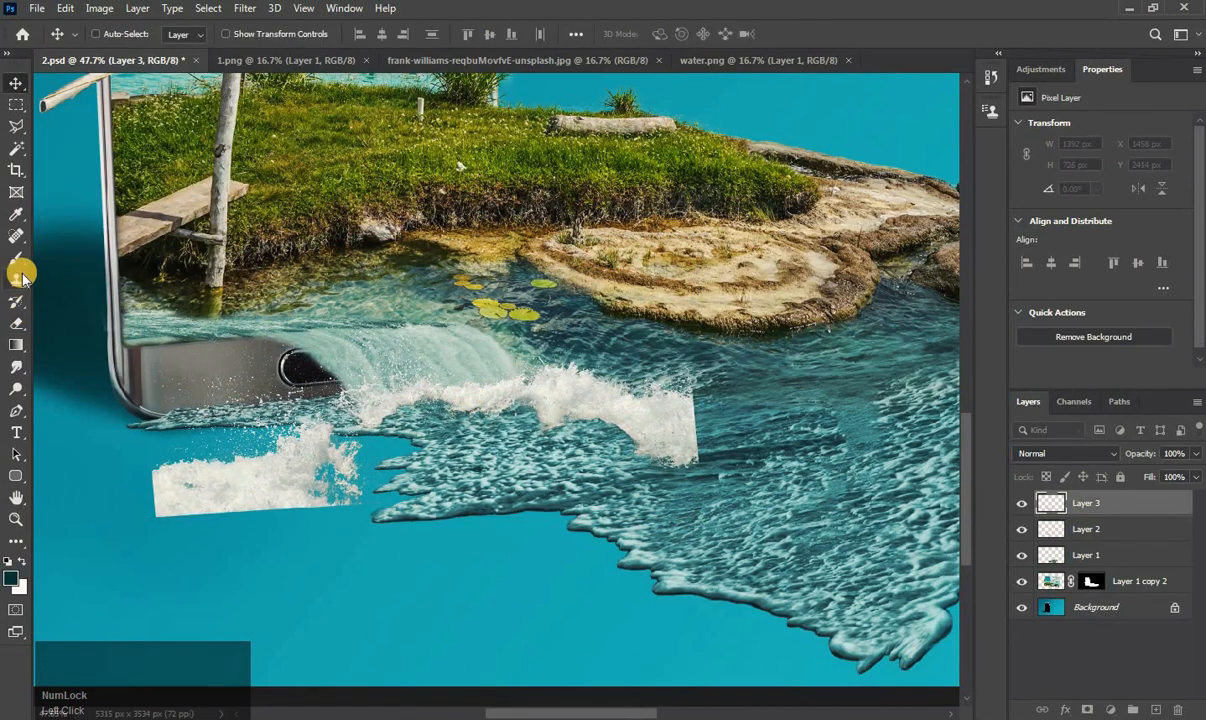
Erase the surplus splash with a soft eraser at 122 and 81 px, leaving only foam along the waterfall's foot.
click(19, 323)
mouse_move(549, 422)
mouse_down()
mouse_move(561, 365)
mouse_move(533, 422)
mouse_move(265, 446)
mouse_move(239, 433)
mouse_move(294, 472)
mouse_move(223, 495)
mouse_move(702, 408)
mouse_move(330, 450)
mouse_up()
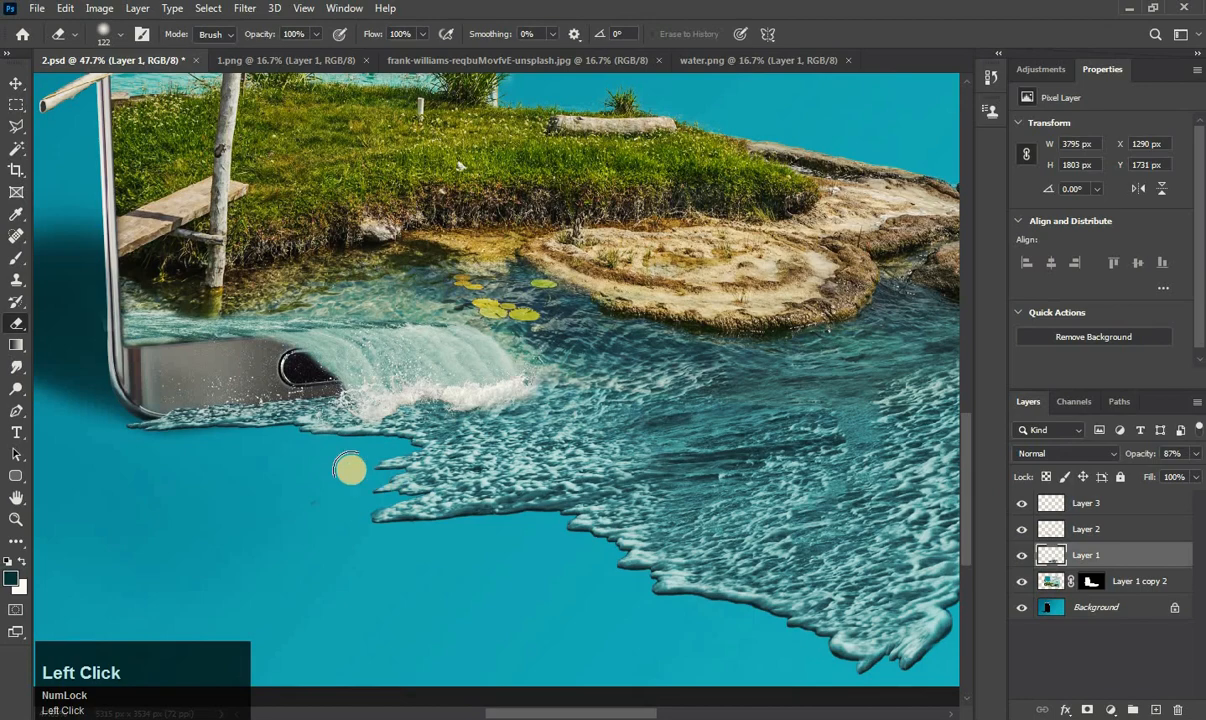
scroll(445, 390, up, 2)
scroll(450, 395, up, 4)
alt+right_click(438, 441)
mouse_move(436, 441)
mouse_down()
mouse_move(670, 472)
mouse_move(143, 458)
mouse_move(334, 452)
mouse_move(348, 465)
mouse_up()
scroll(229, 440, down, 3)
scroll(229, 440, down, 4)
scroll(358, 477, up, 1)
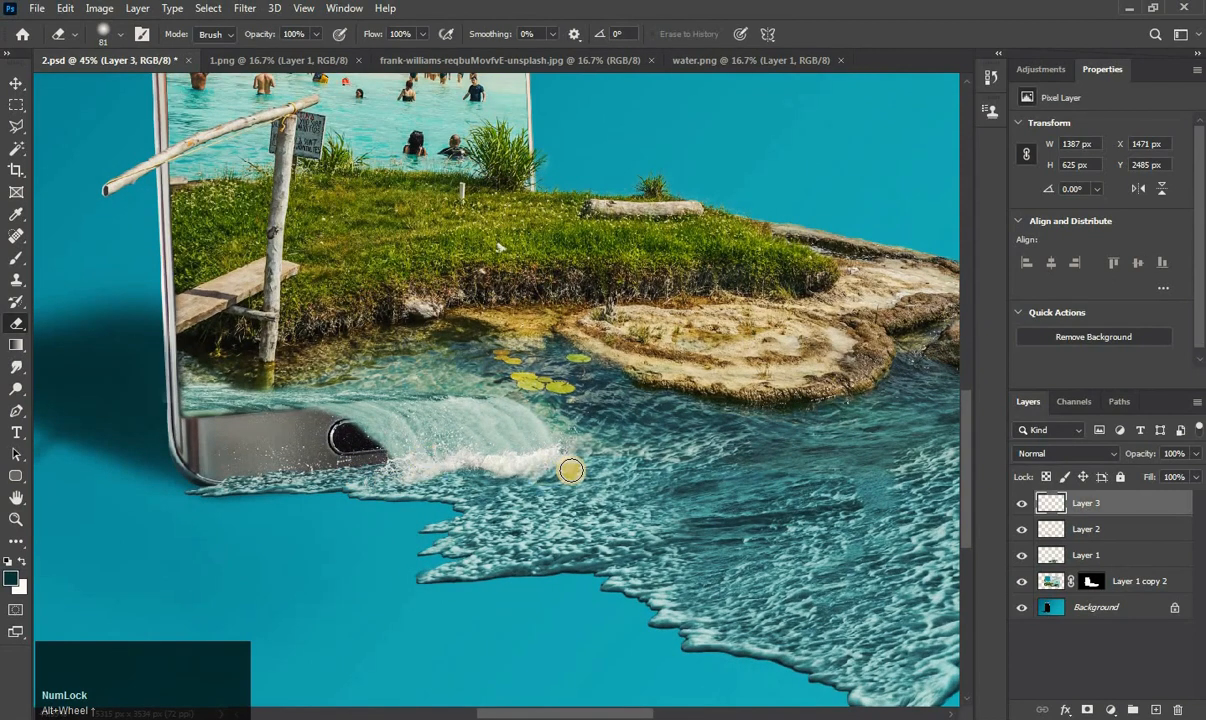
Colorize the foam layer with Hue/Saturation at hue 173, saturation 25 and lightness -8.
key(ctrl+u)
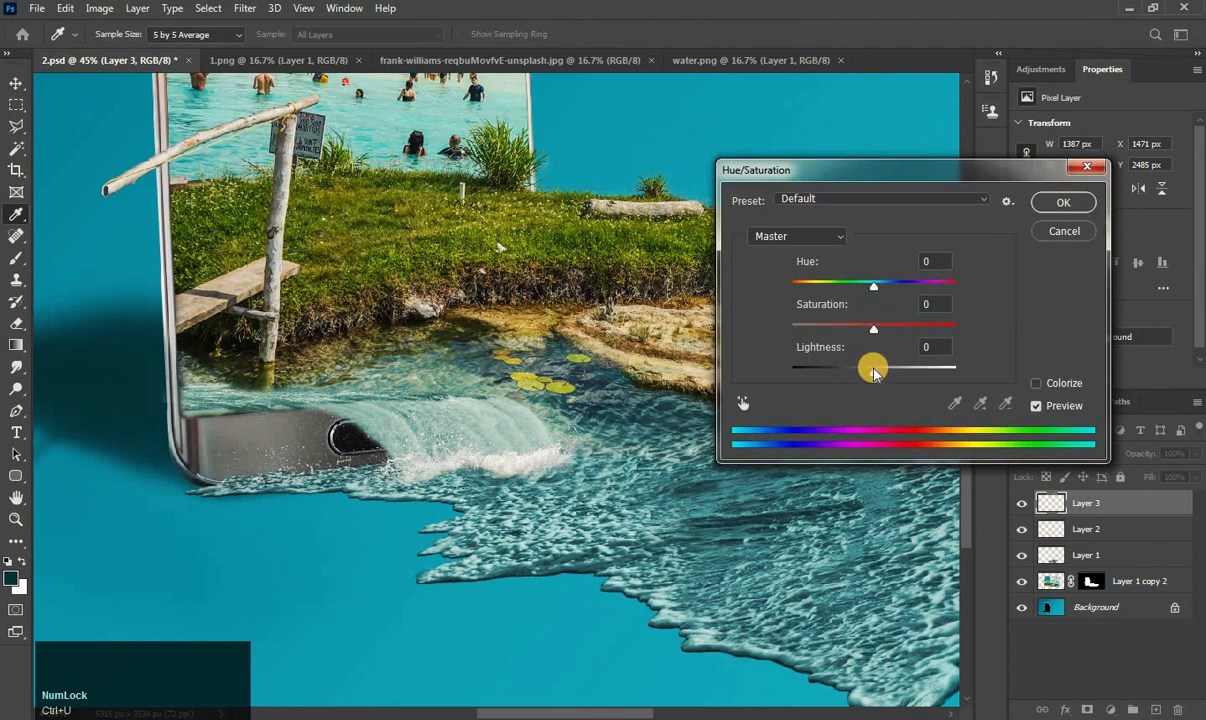
drag(873, 375, 868, 372)
drag(876, 288, 879, 287)
click(1035, 386)
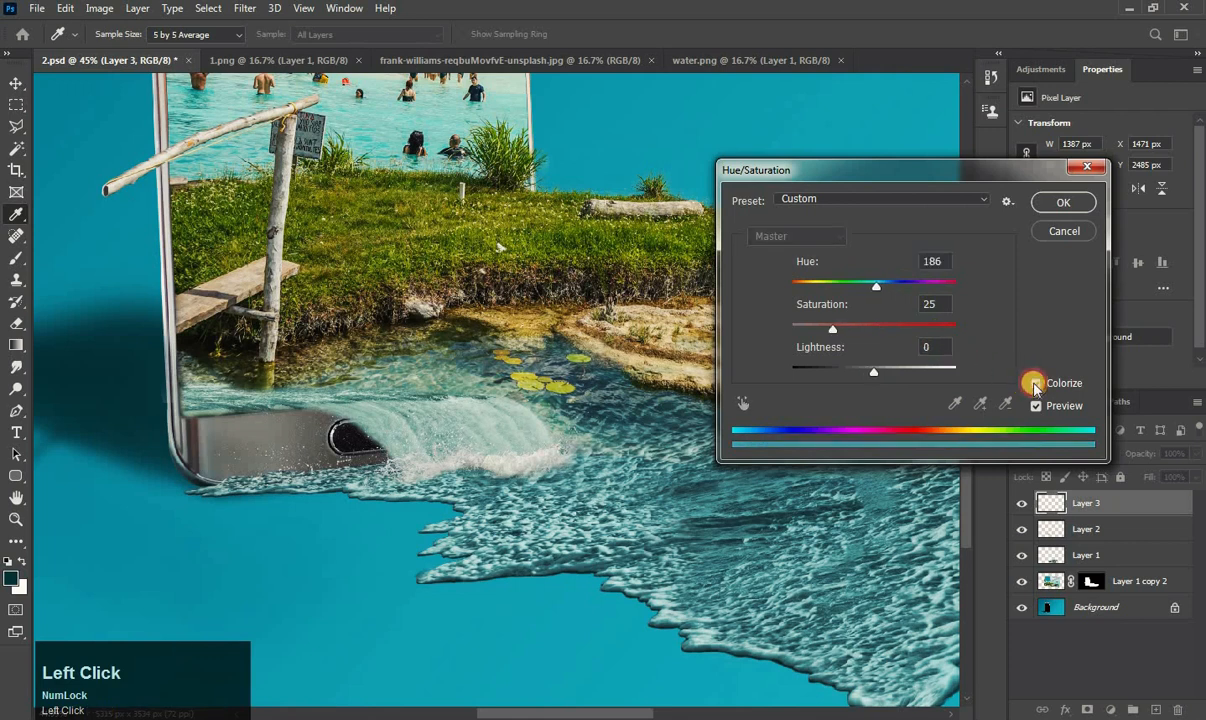
drag(870, 375, 868, 374)
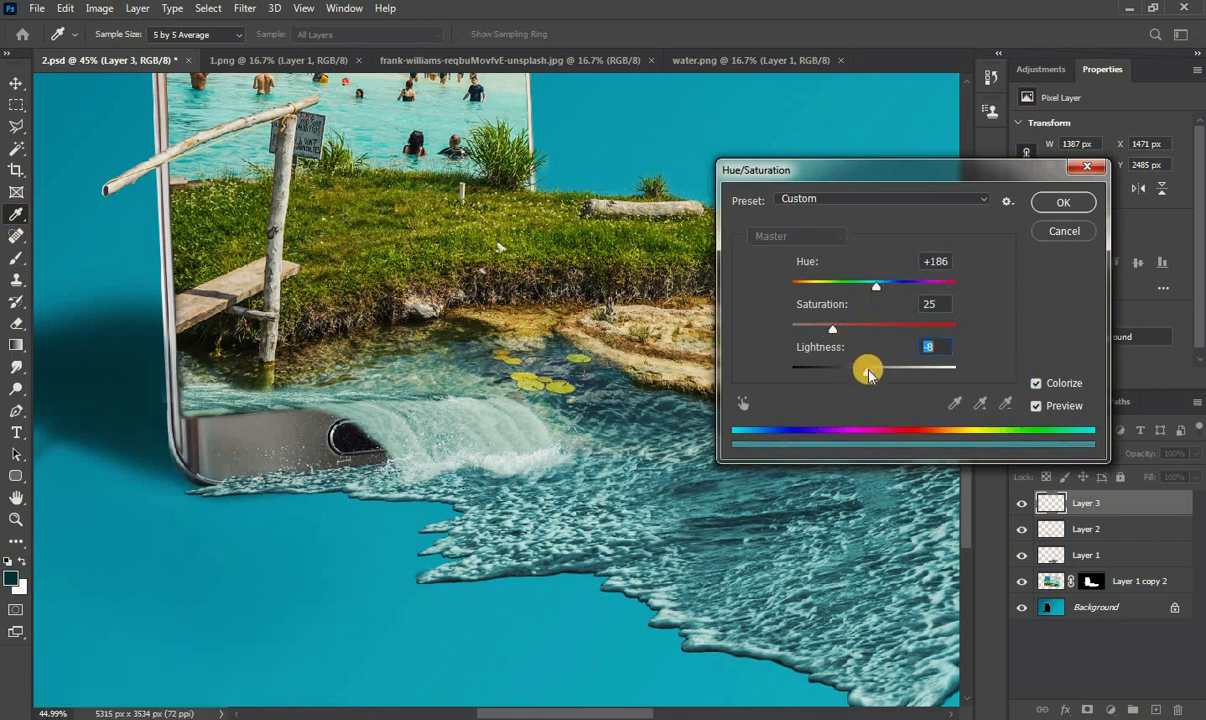
drag(877, 289, 871, 288)
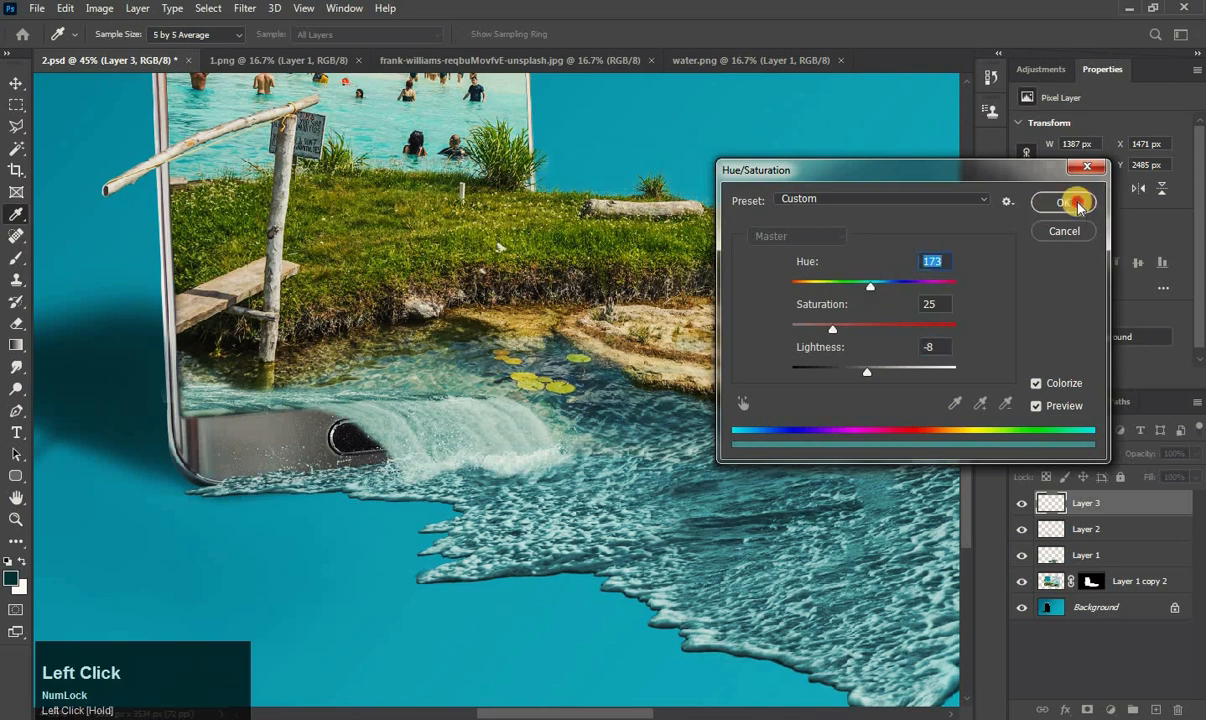
click(1075, 204)
Open tree.png and bring the tree into 2.psd, placing it on the grass beside the phone's edge at about X 2241, Y 1521 px.
key(e)
click(300, 521)
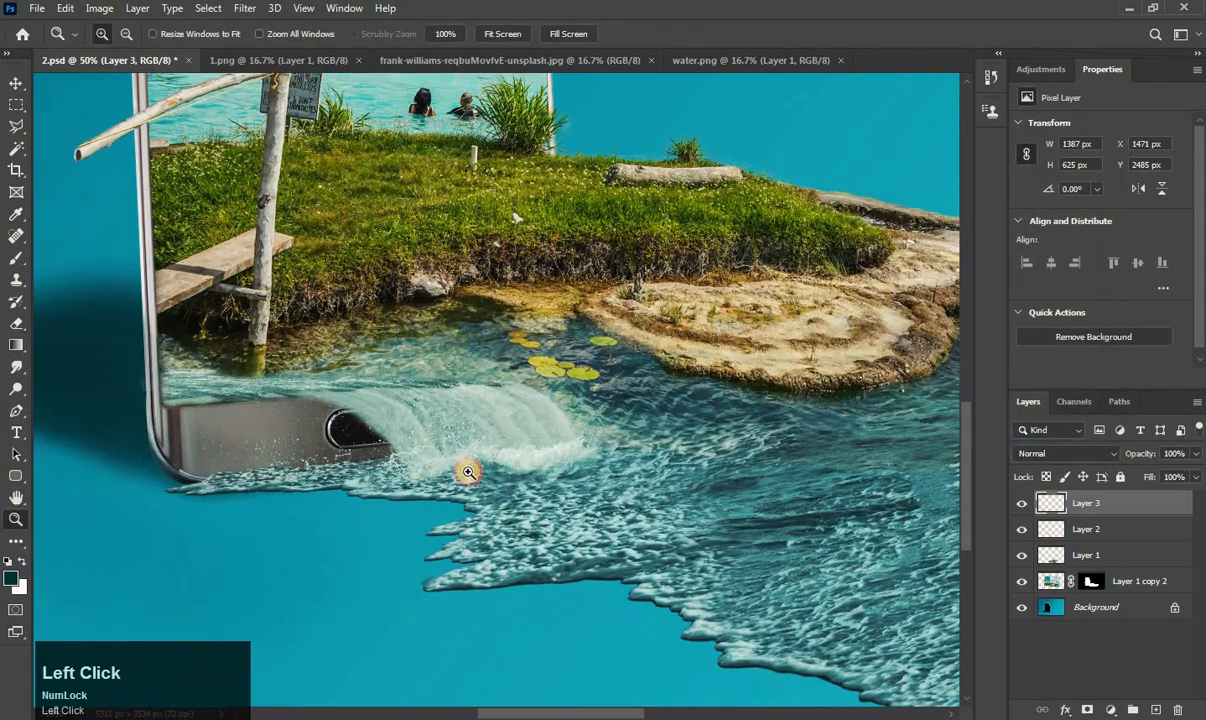
alt+click(578, 448)
alt+click(578, 448)
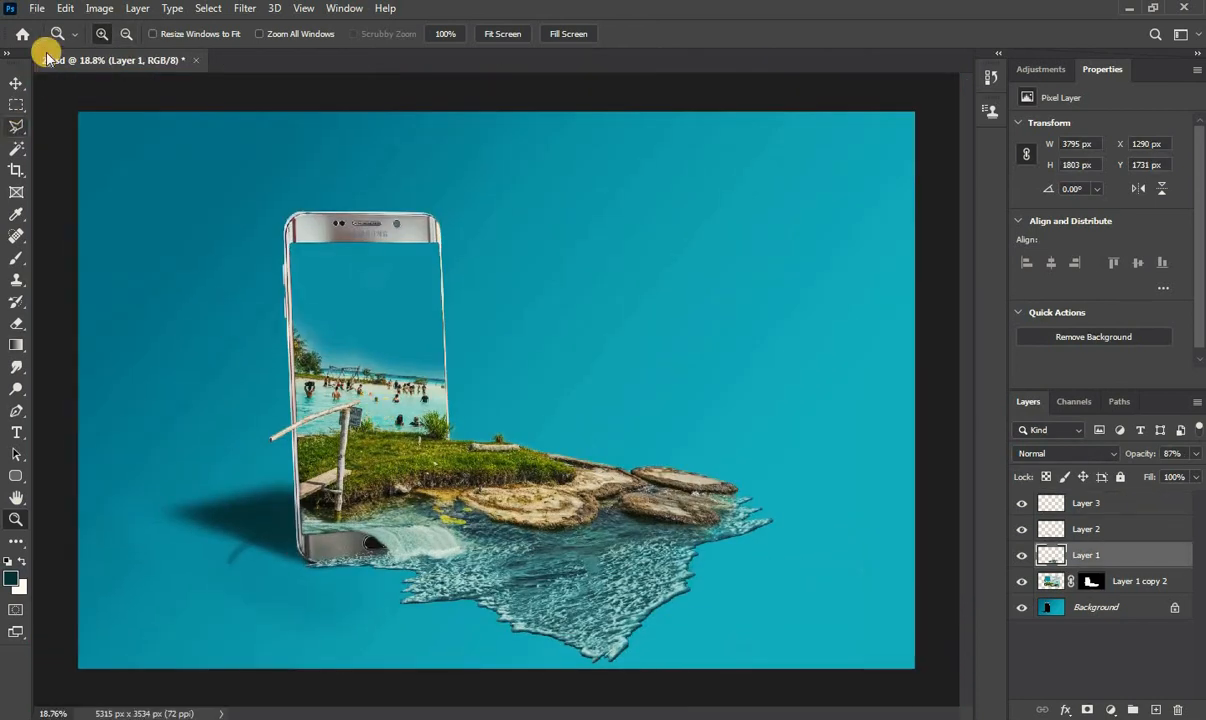
click(36, 8)
click(52, 38)
double_click(1144, 125)
click(16, 84)
drag(450, 237, 472, 420)
Enlarge the tree to 427 × 760 px and move it beside the log at about X 2231, Y 1411 px.
alt+scroll(452, 409, up, 5)
alt+scroll(473, 421, down, 2)
alt+scroll(473, 421, down, 4)
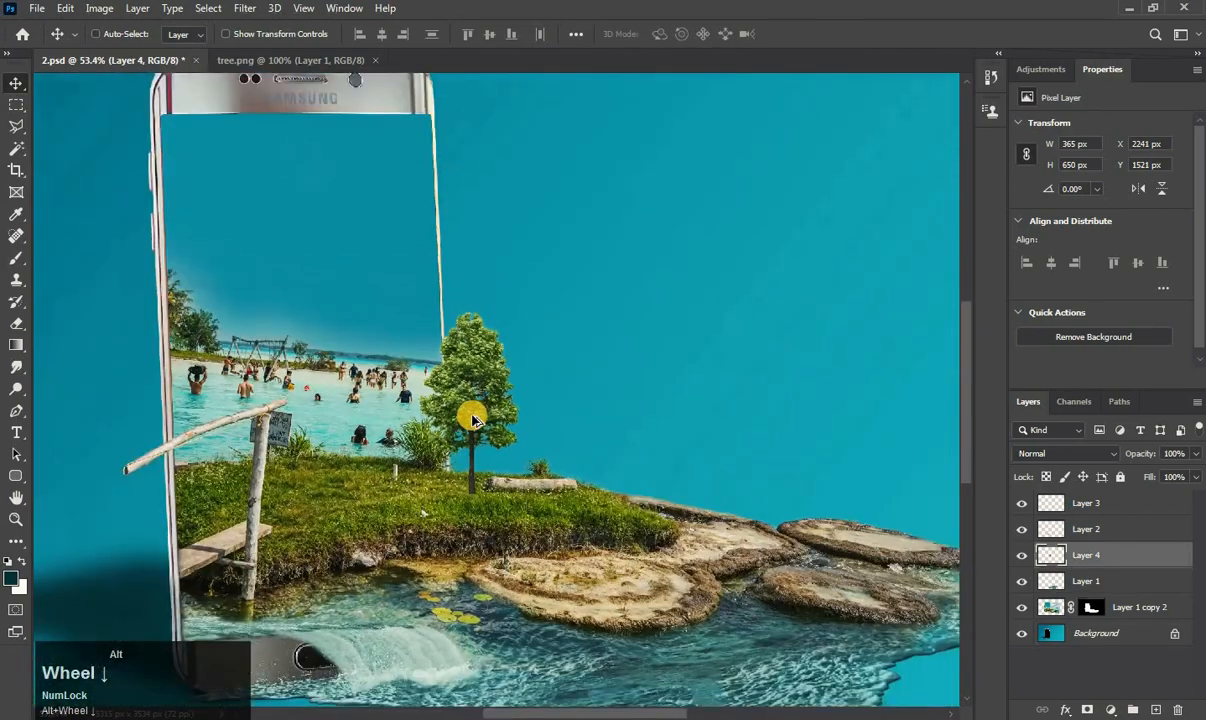
key(ctrl)
key(ctrl+t)
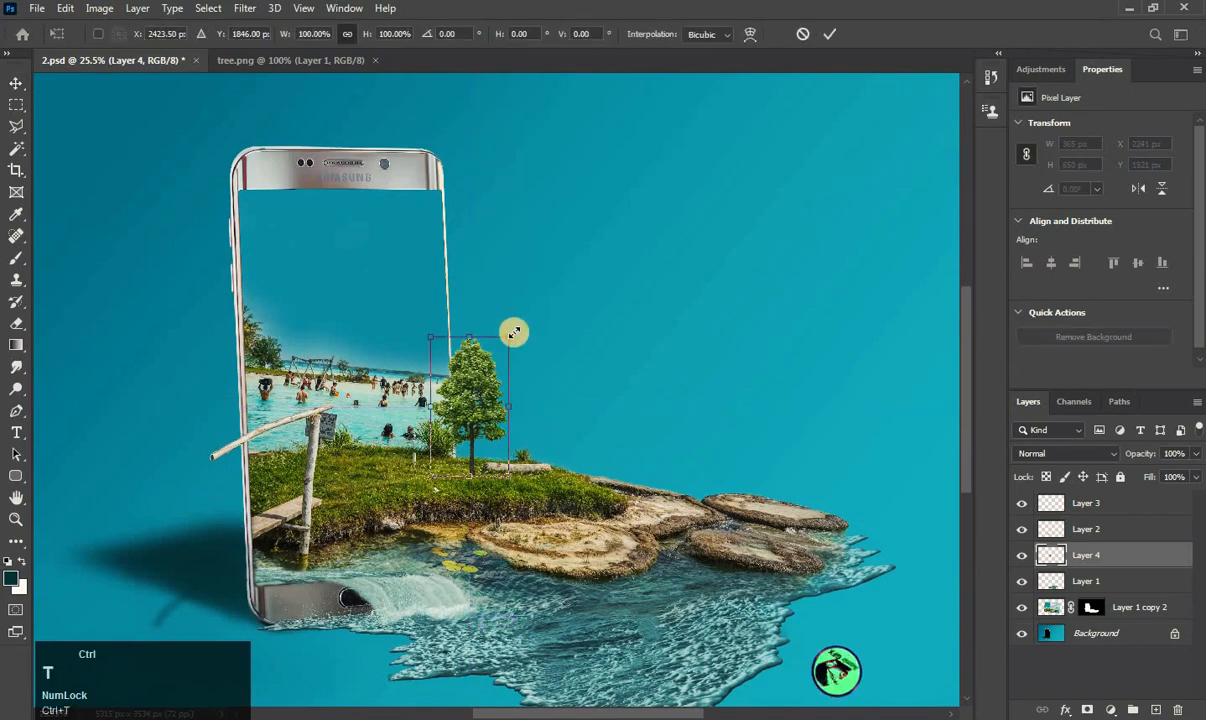
drag(512, 332, 527, 315)
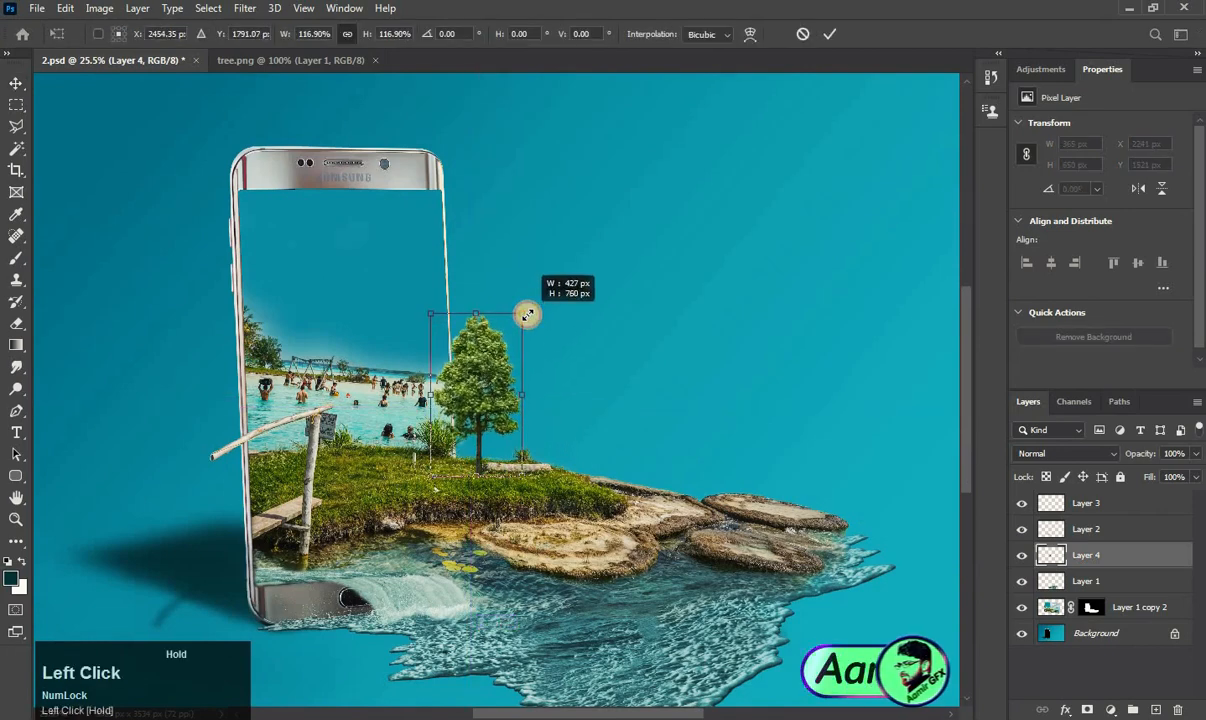
click(14, 81)
alt+scroll(479, 476, up, 3)
alt+scroll(479, 476, up, 3)
drag(463, 460, 470, 464)
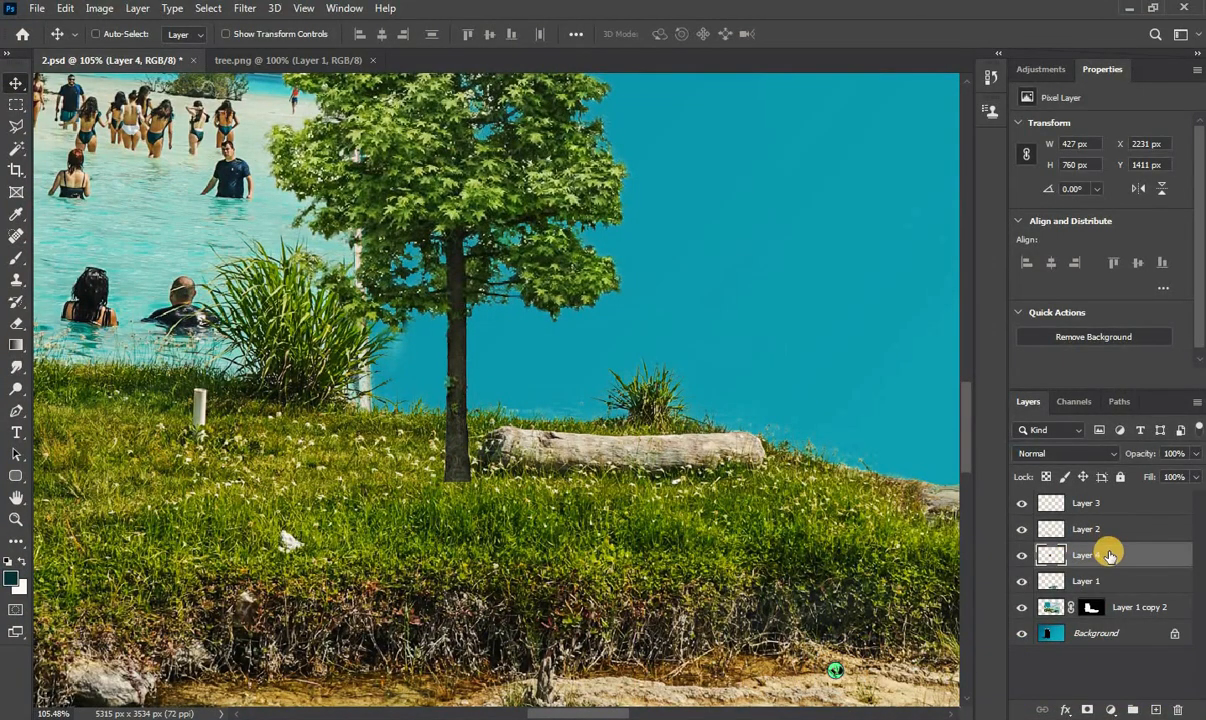
Soften the base of the tree trunk with the 81 px soft eraser so it blends into the grass.
click(1023, 555)
click(1023, 555)
click(18, 327)
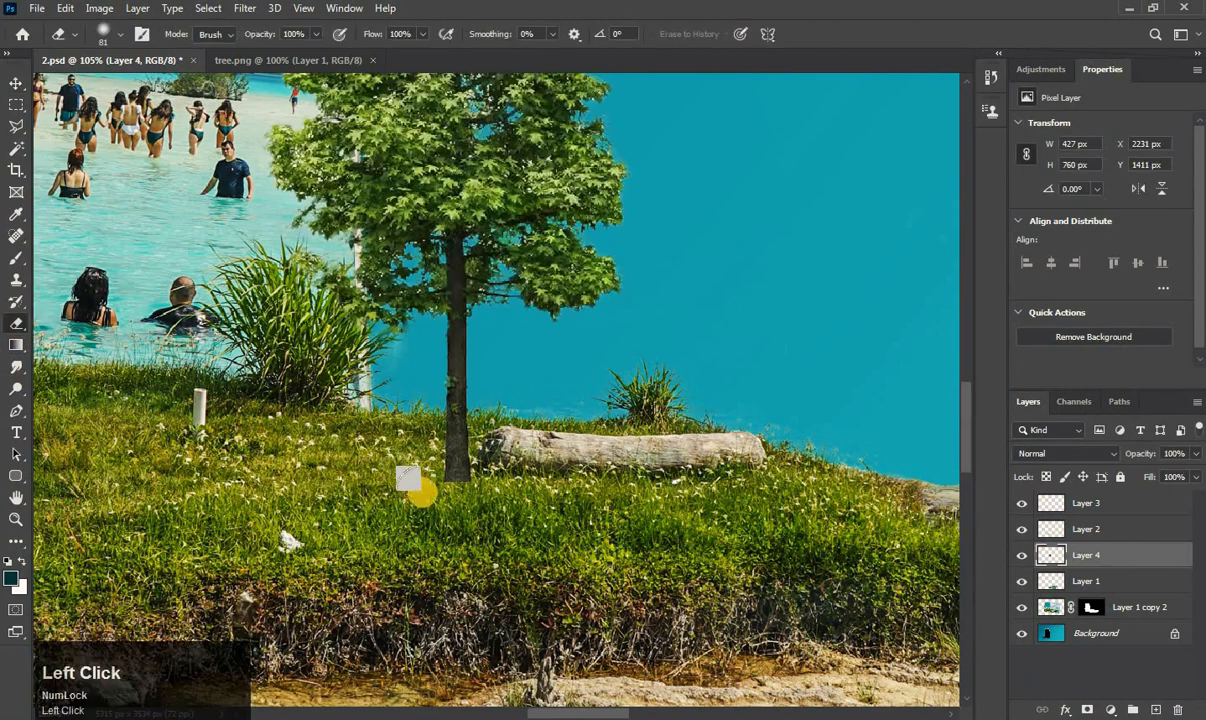
mouse_move(466, 499)
mouse_down()
mouse_move(427, 504)
mouse_move(458, 514)
mouse_up()
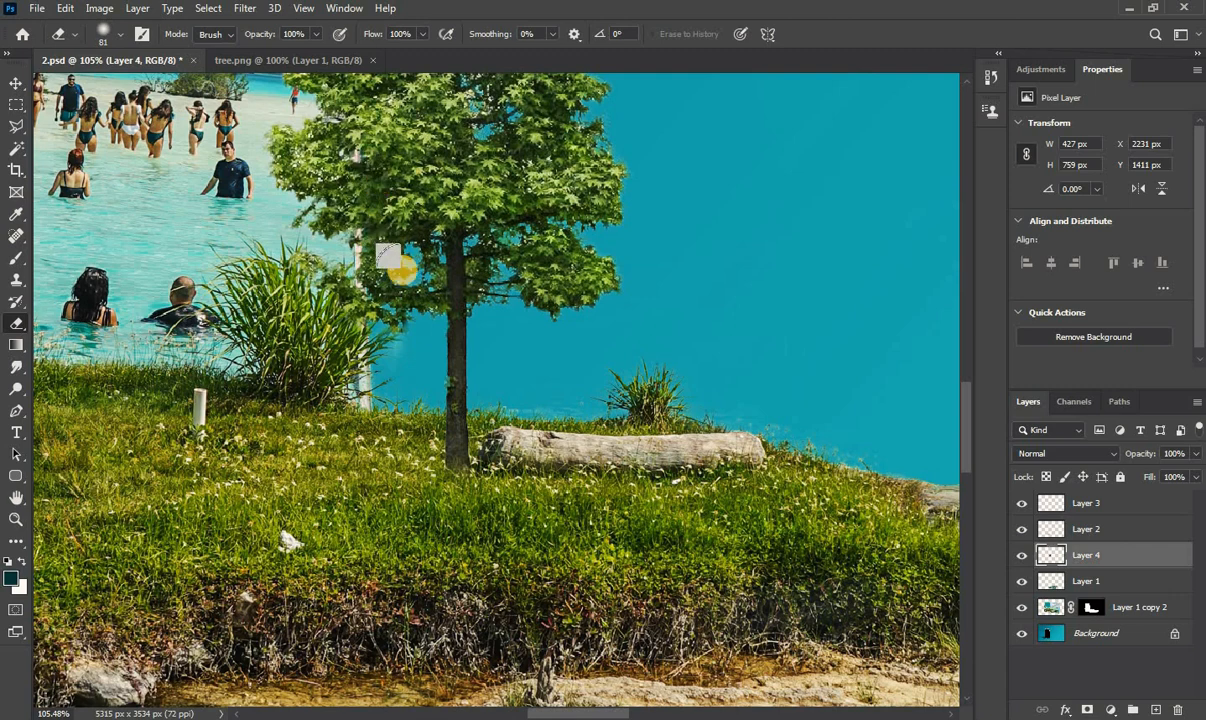
Darken the tree with Hue/Saturation, setting saturation to +4 and lightness to about -17.
scroll(463, 304, down, 4)
key(space)
drag(396, 299, 405, 350)
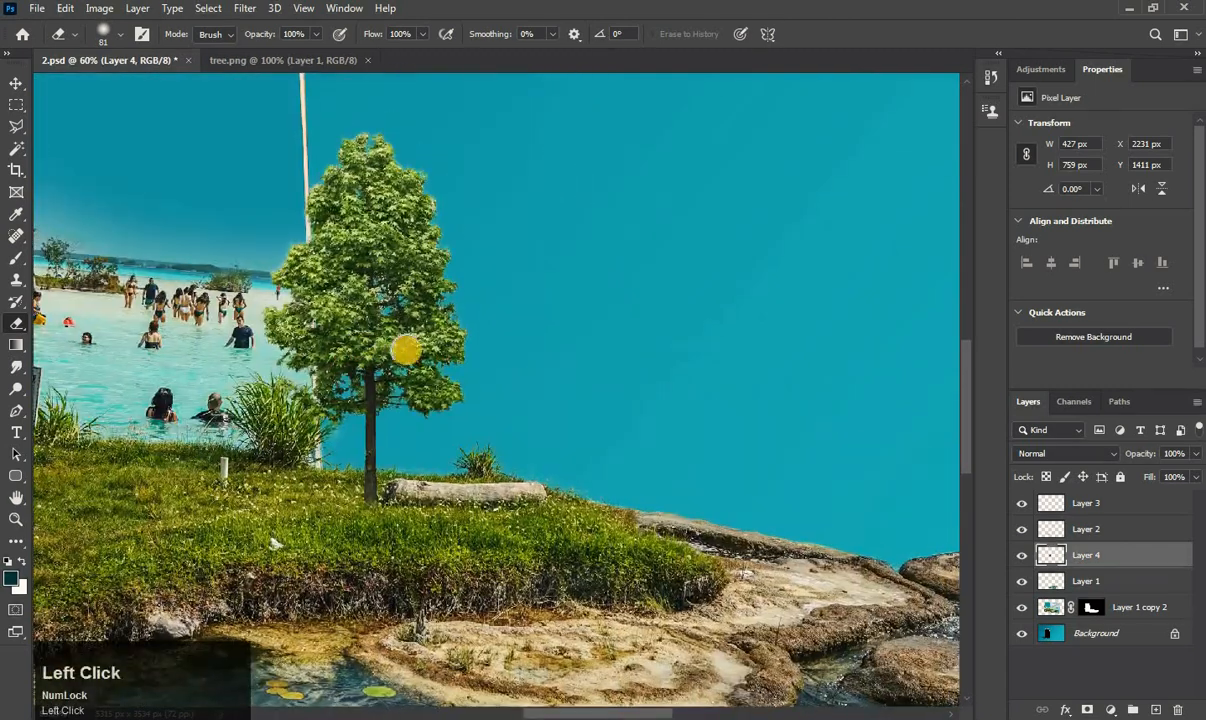
scroll(405, 350, down, 2)
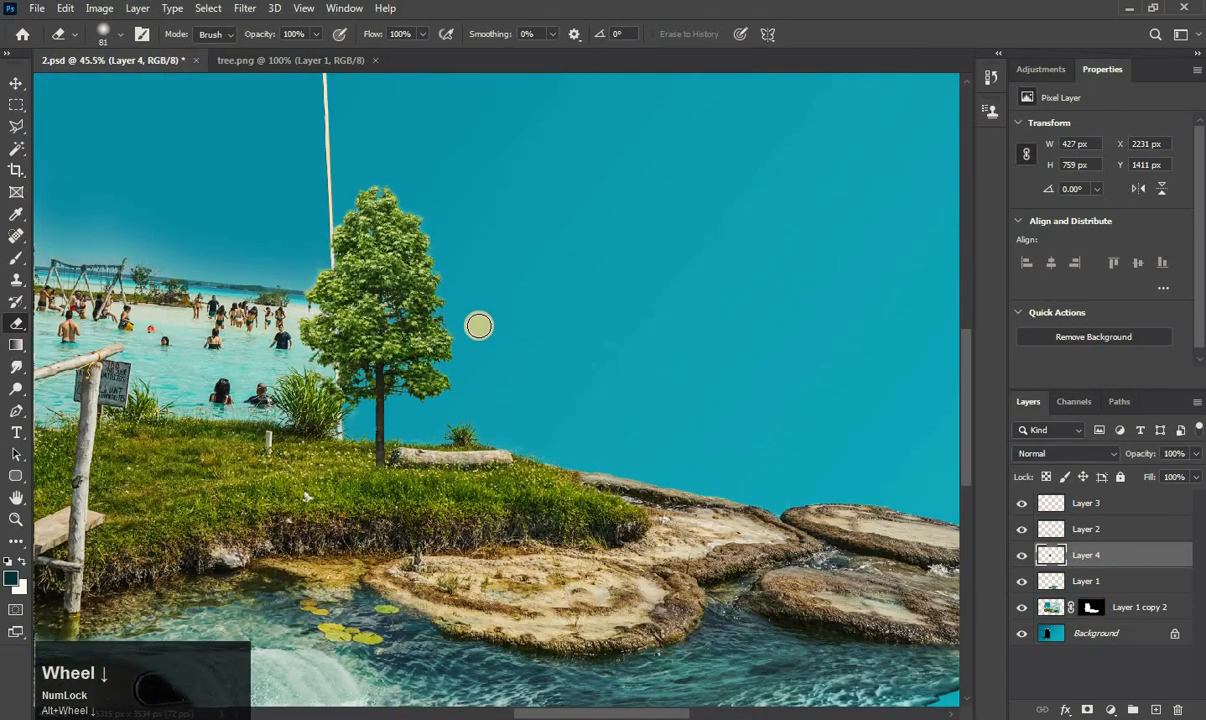
key(ctrl)
key(ctrl+u)
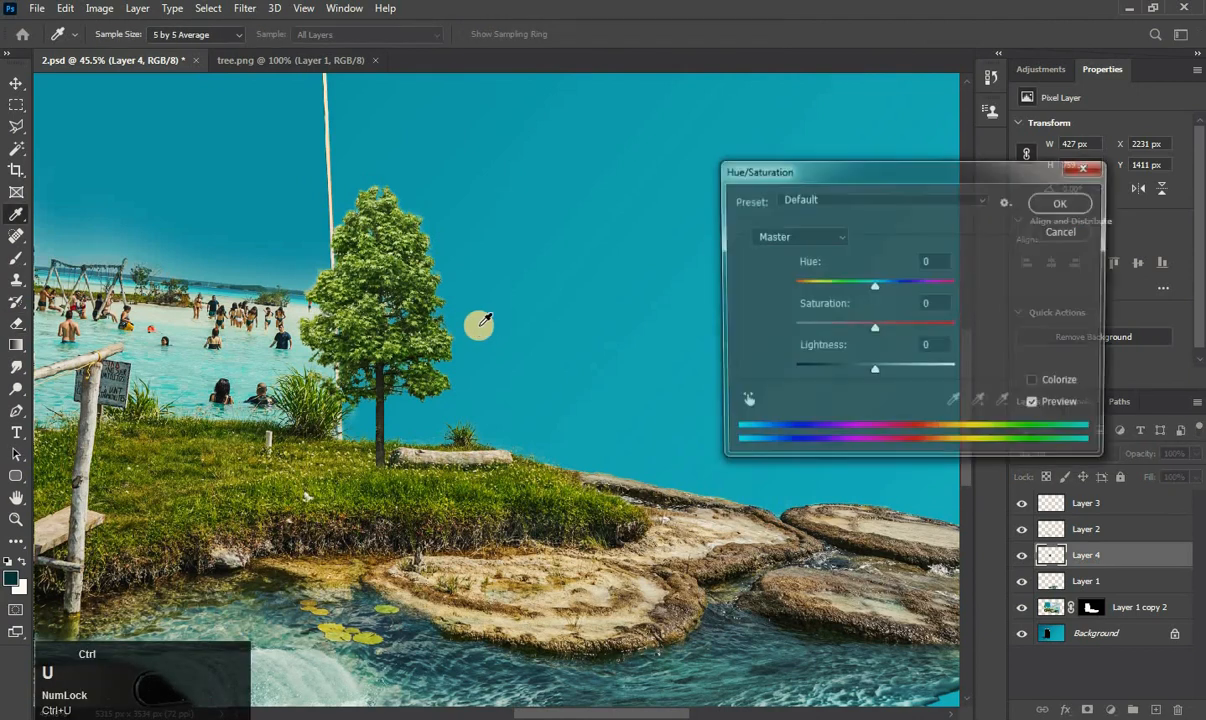
drag(806, 172, 654, 222)
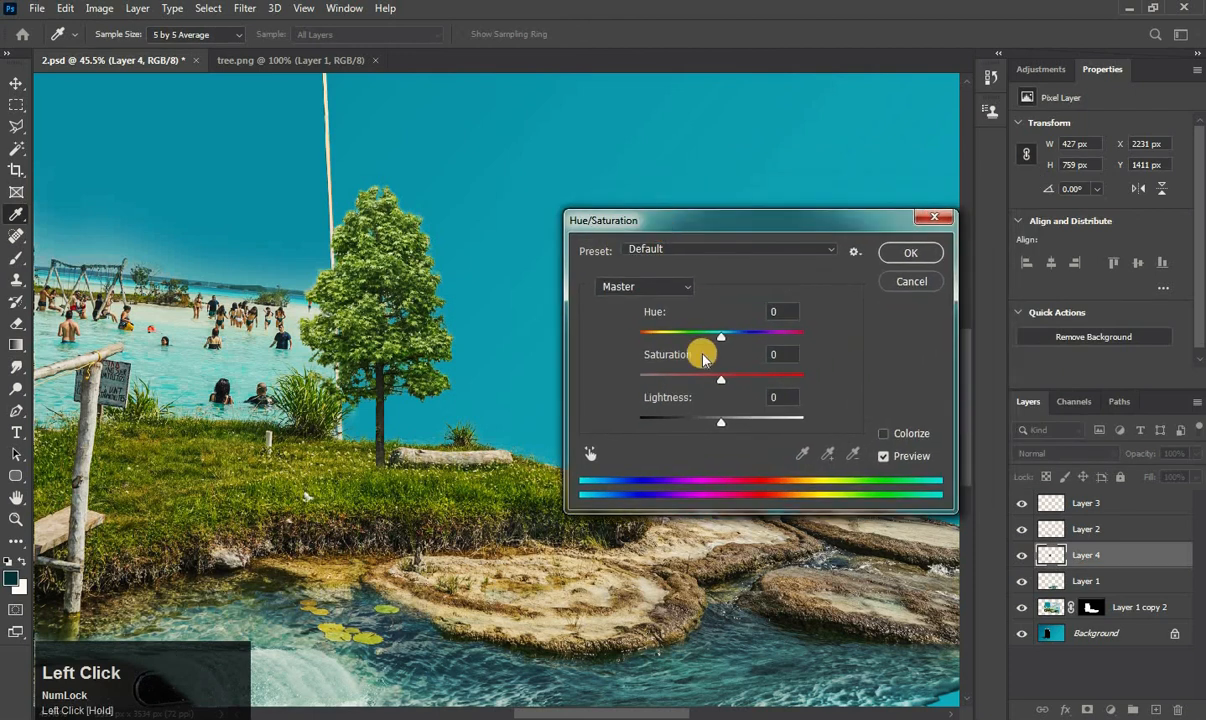
drag(721, 425, 724, 380)
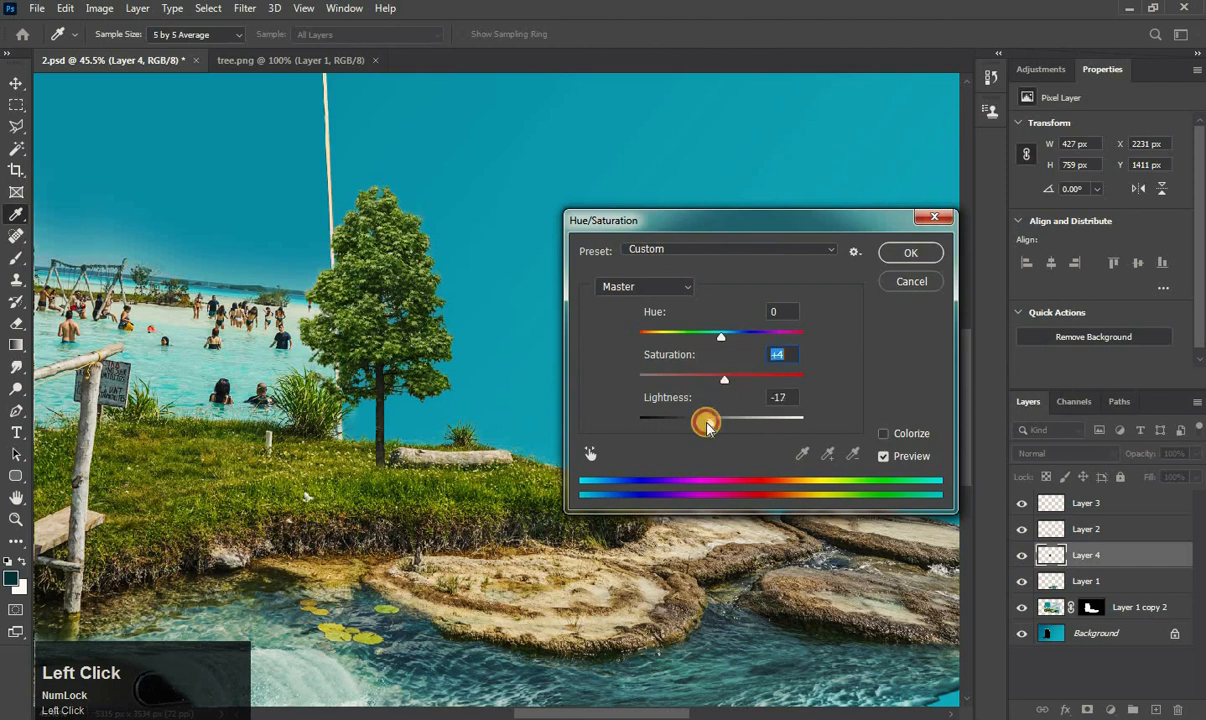
click(892, 256)
alt+scroll(449, 323, down, 2)
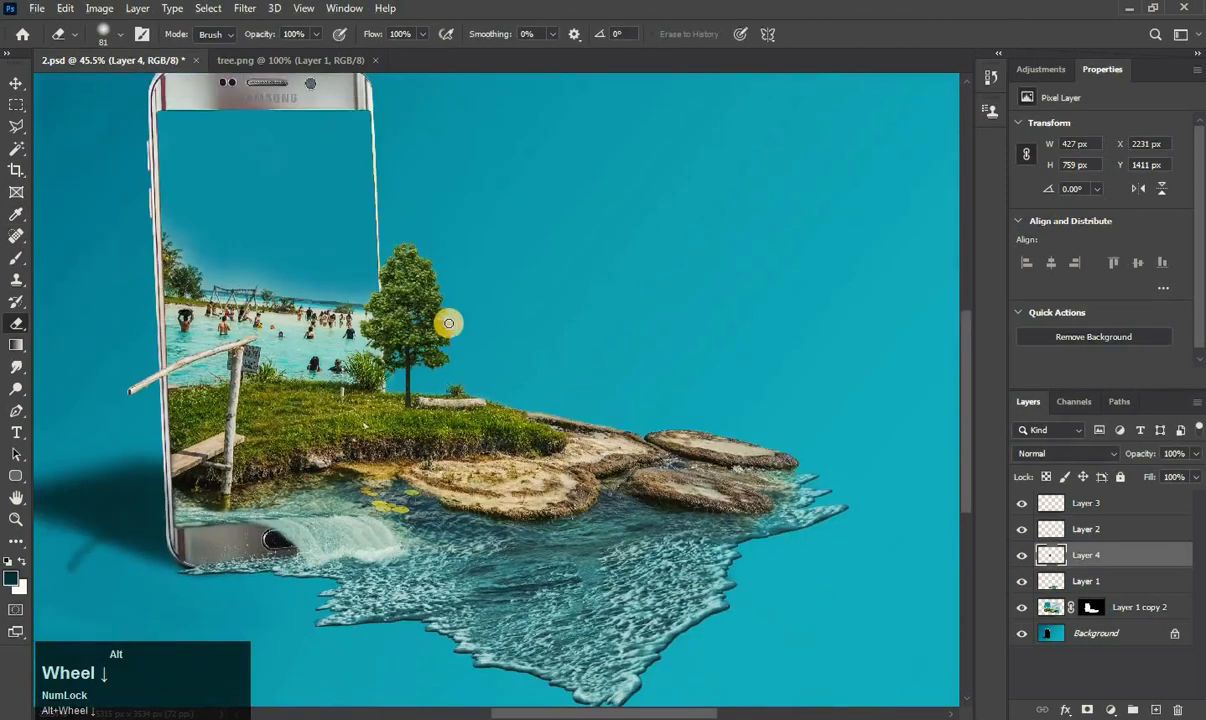
Open the Unsplash photo of white clouds in a blue sky over sandy ground from the mobile manipulation picture folder.
alt+scroll(449, 323, down, 3)
alt+scroll(519, 414, up, 2)
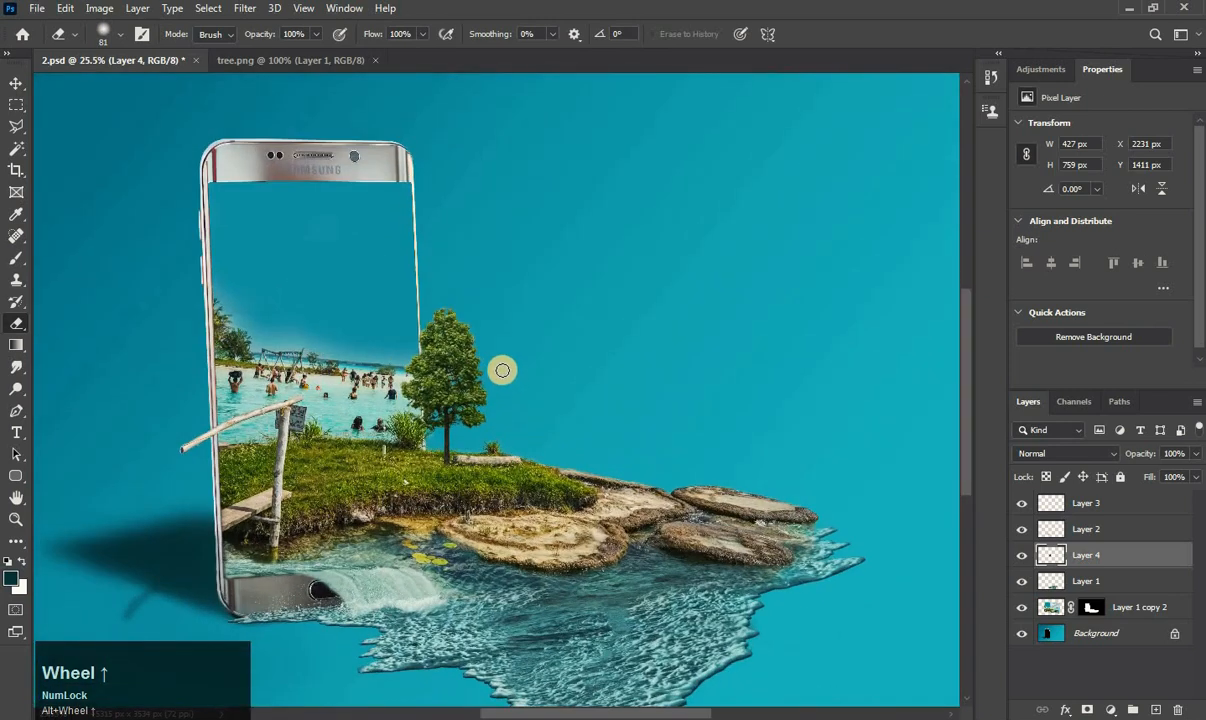
click(28, 10)
click(55, 39)
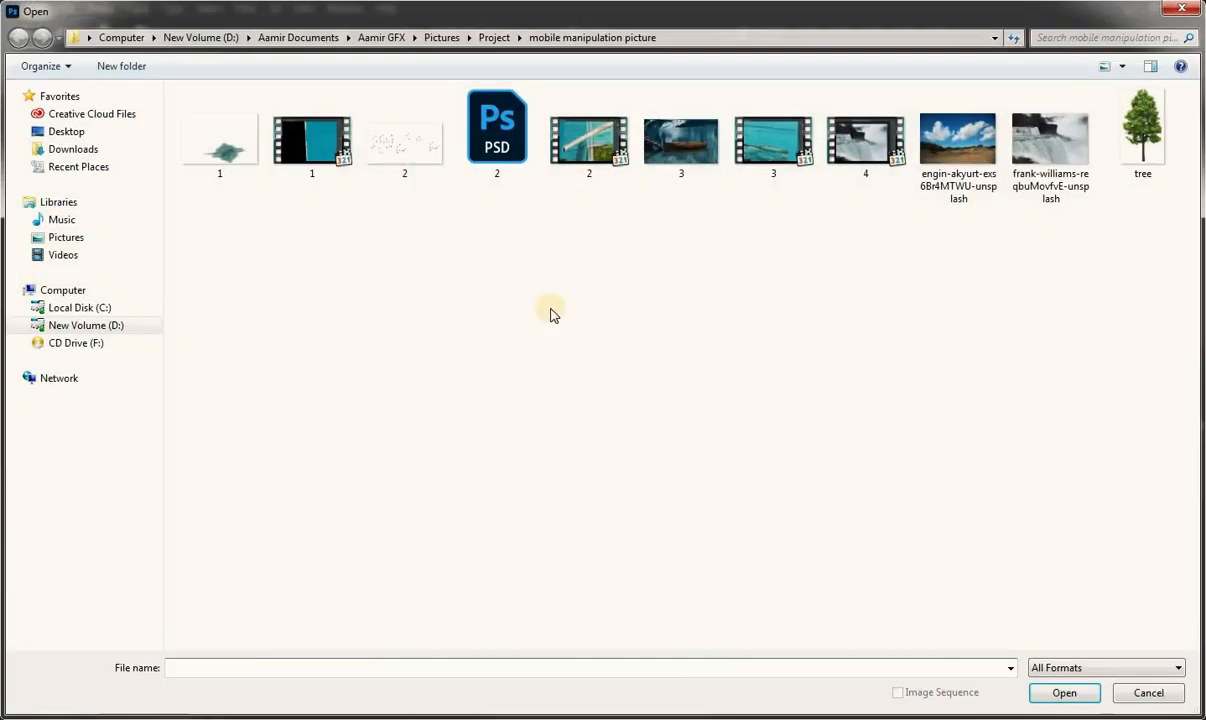
double_click(955, 163)
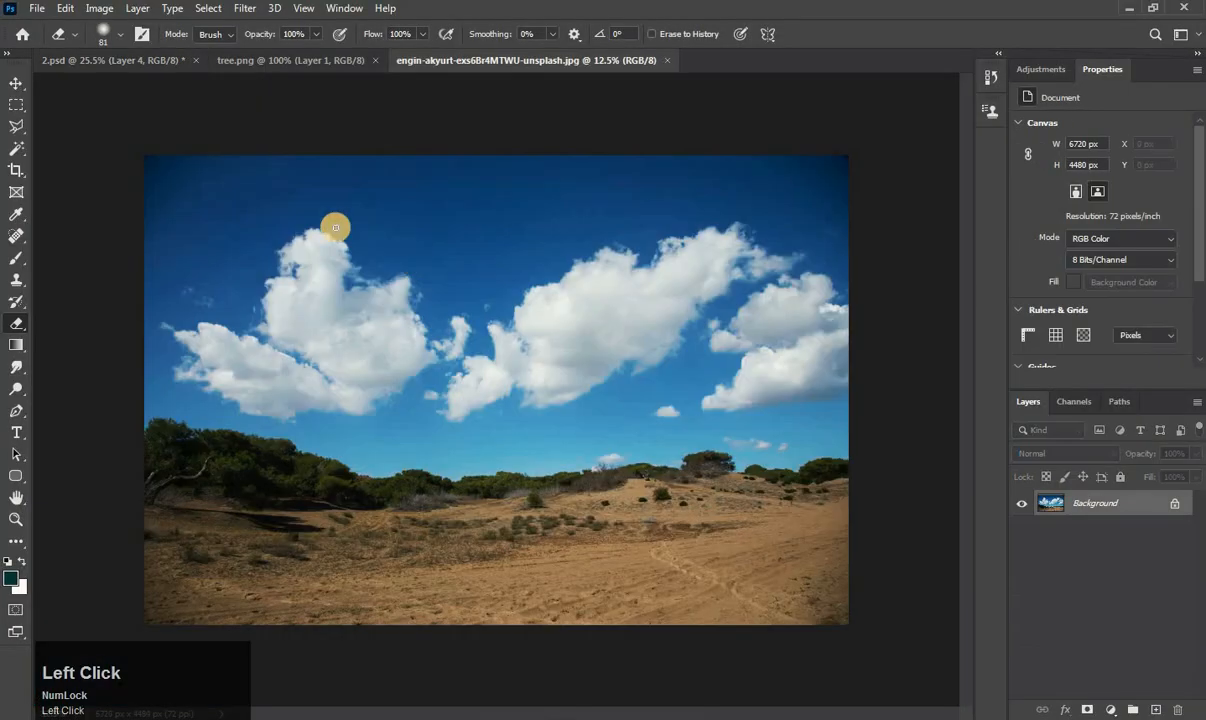
Outline the sky and its main clouds with the Polygonal Lasso, then copy the selection into 2.psd.
click(17, 82)
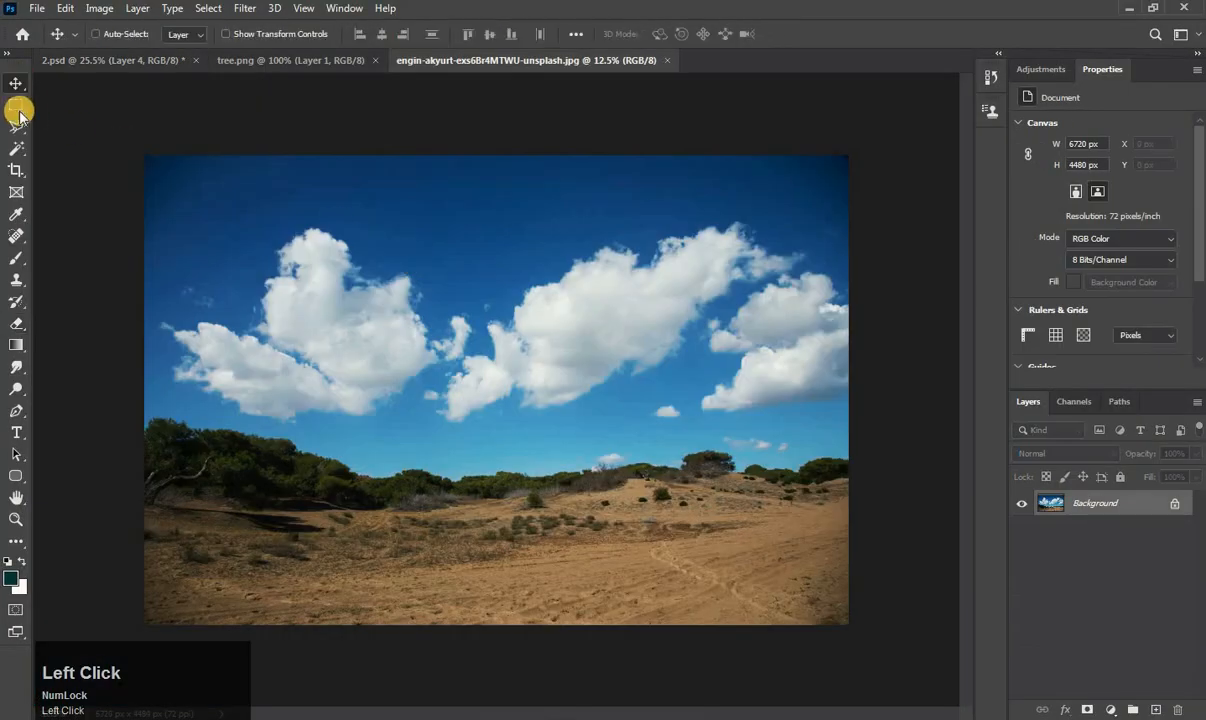
click(16, 128)
mouse_move(110, 383)
mouse_down()
mouse_move(250, 426)
mouse_move(462, 440)
mouse_move(686, 358)
mouse_move(748, 291)
mouse_move(511, 197)
mouse_move(114, 388)
mouse_up()
click(111, 384)
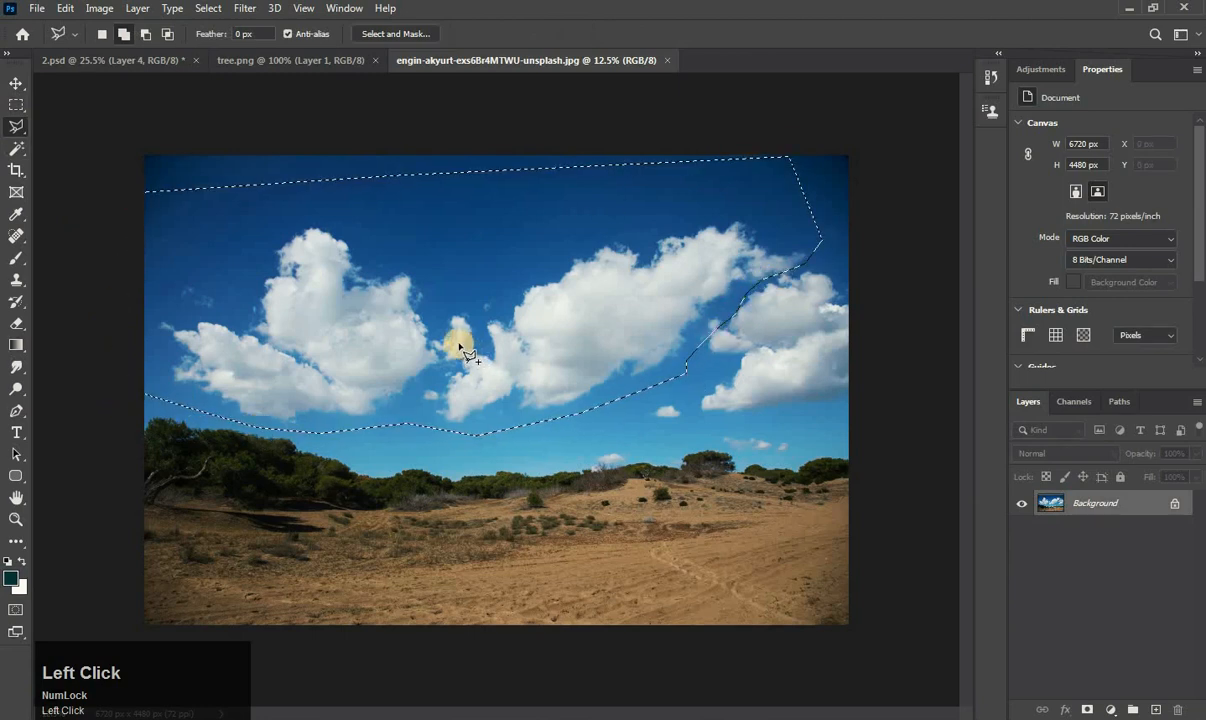
key(ctrl+c)
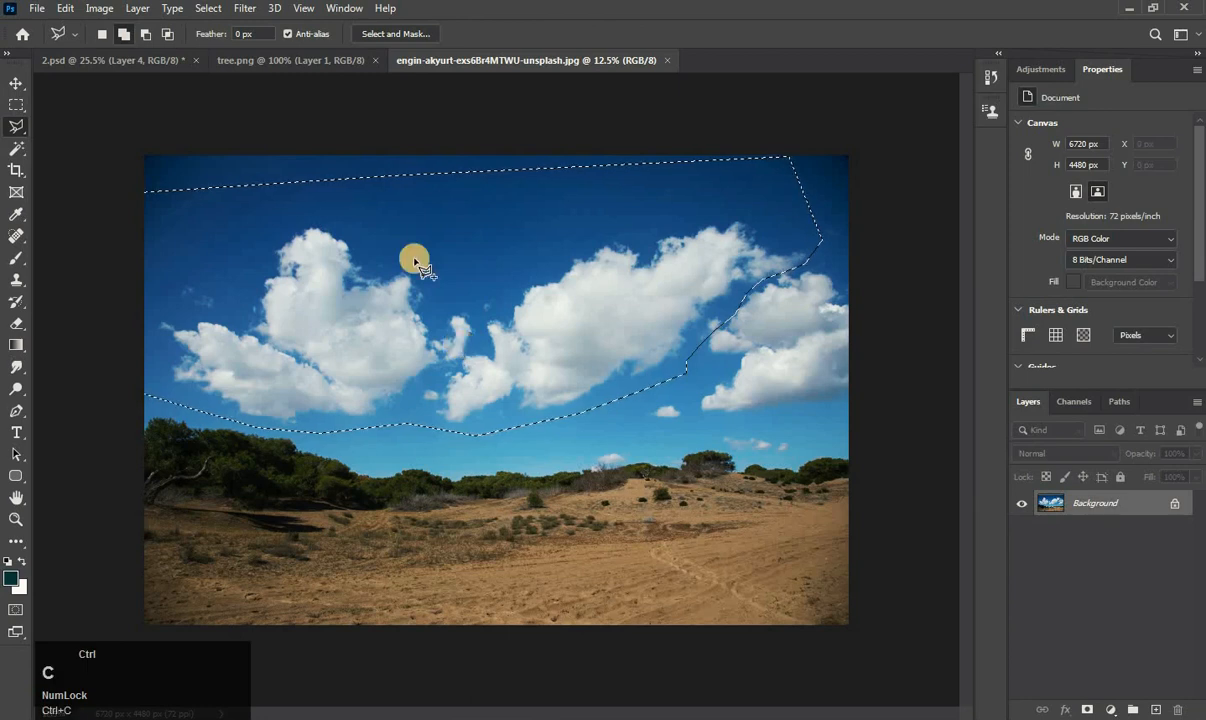
click(106, 59)
key(ctrl+v)
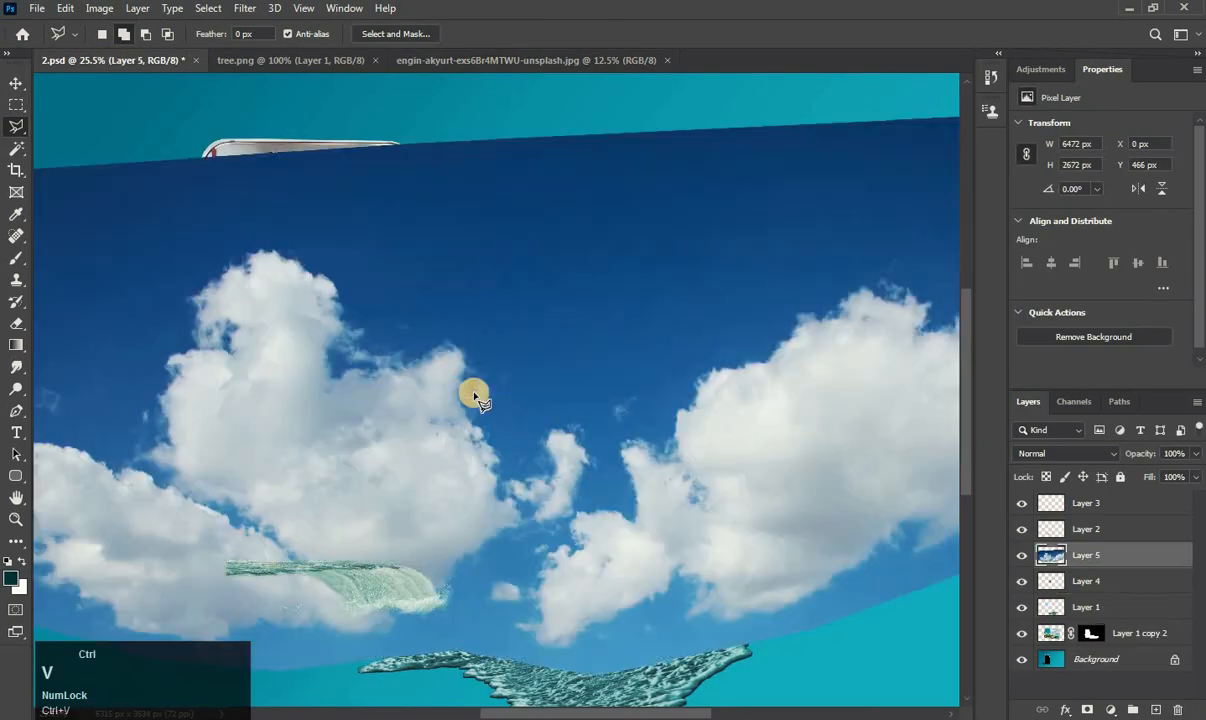
Scale the pasted sky to 22.02% (about 1426 × 589 px) and place it across the upper phone screen at about X 1607, Y 742 px.
scroll(488, 402, down, 6)
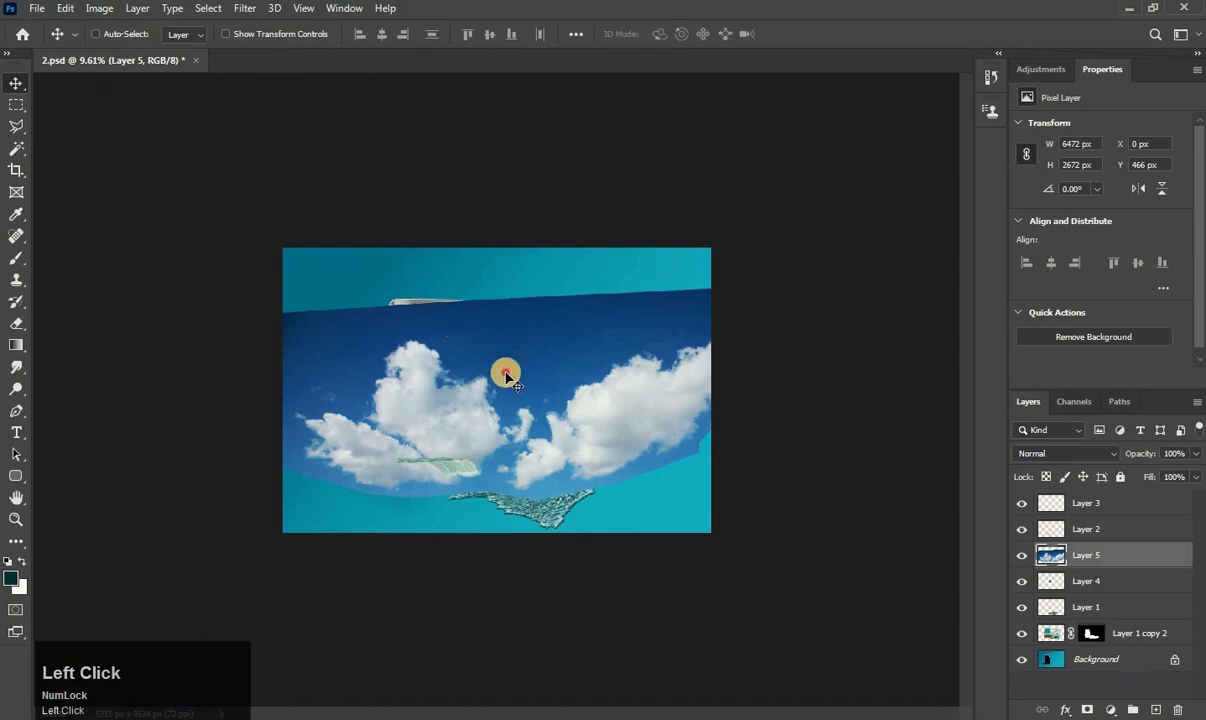
drag(504, 376, 497, 349)
key(ctrl+t)
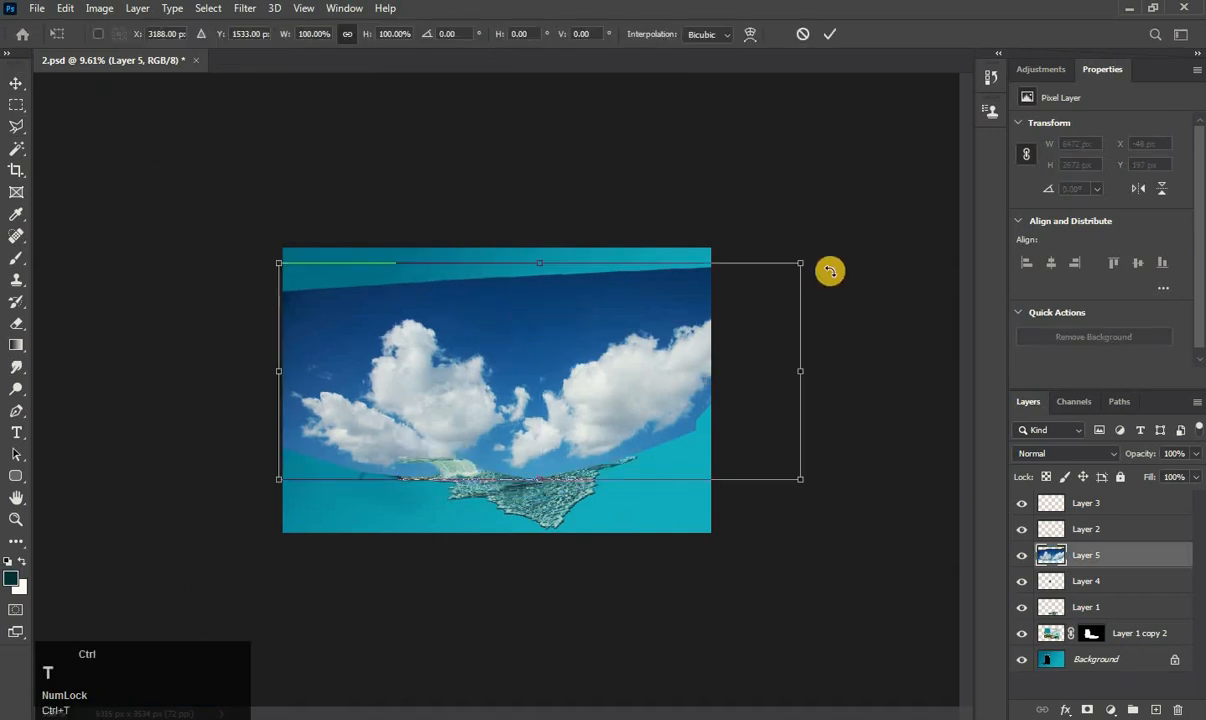
drag(802, 264, 493, 343)
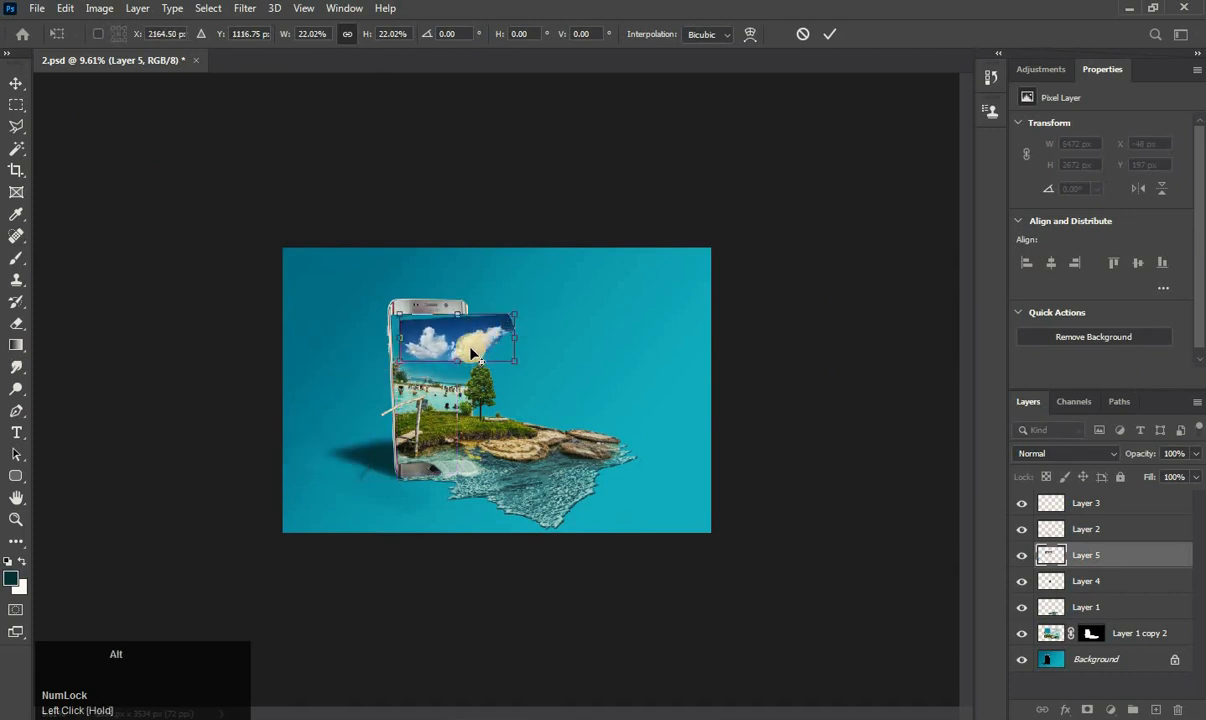
scroll(434, 320, up, 6)
scroll(438, 272, up, 5)
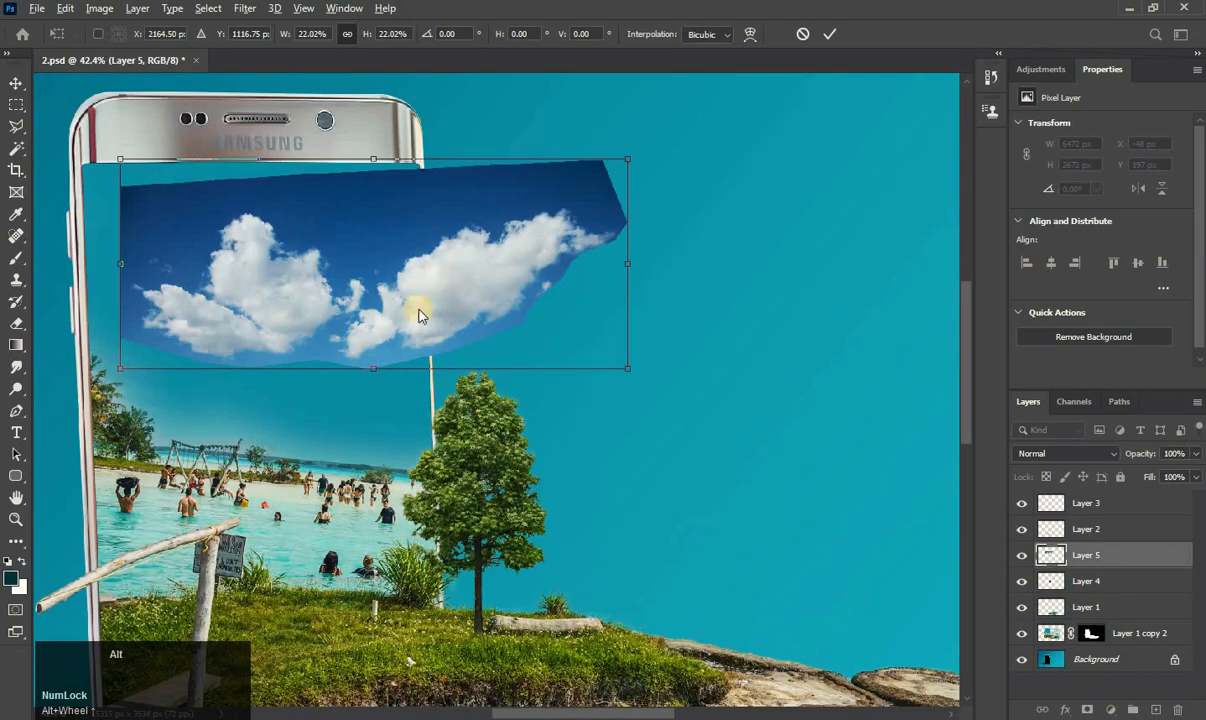
drag(483, 265, 538, 237)
click(20, 82)
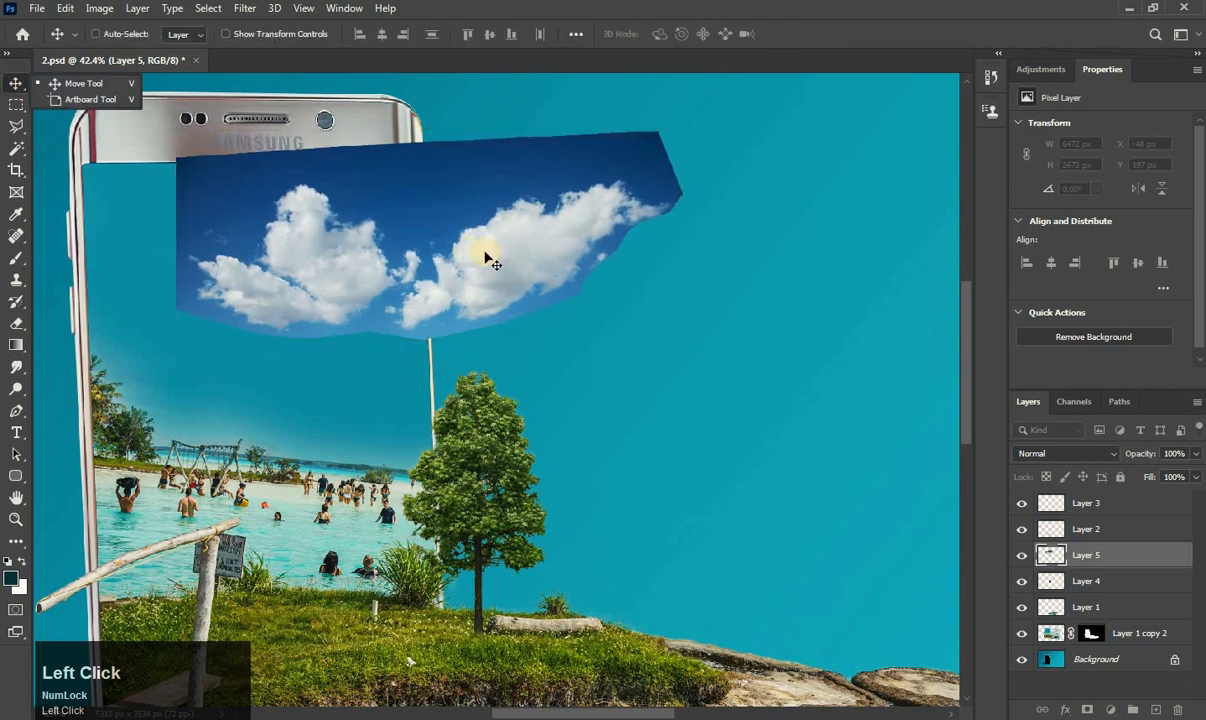
Bring the sky layer to the top of the layer stack and set its blend mode to Lighten.
drag(1103, 560, 1107, 503)
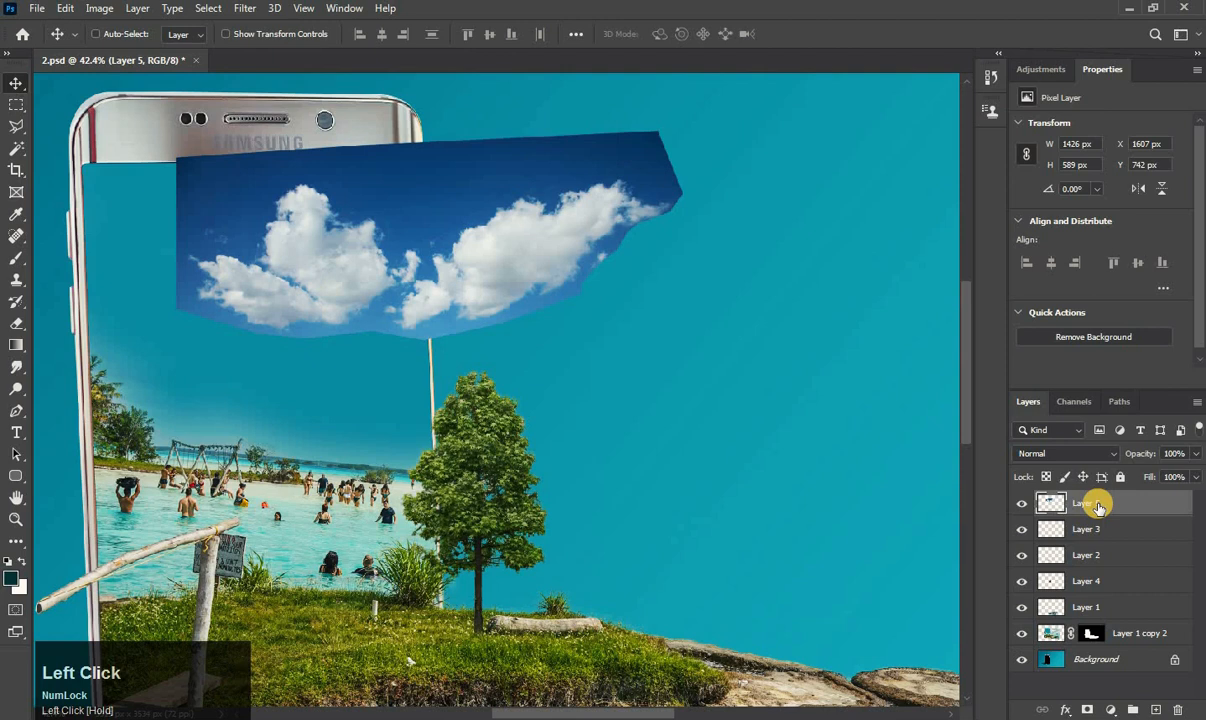
click(1060, 453)
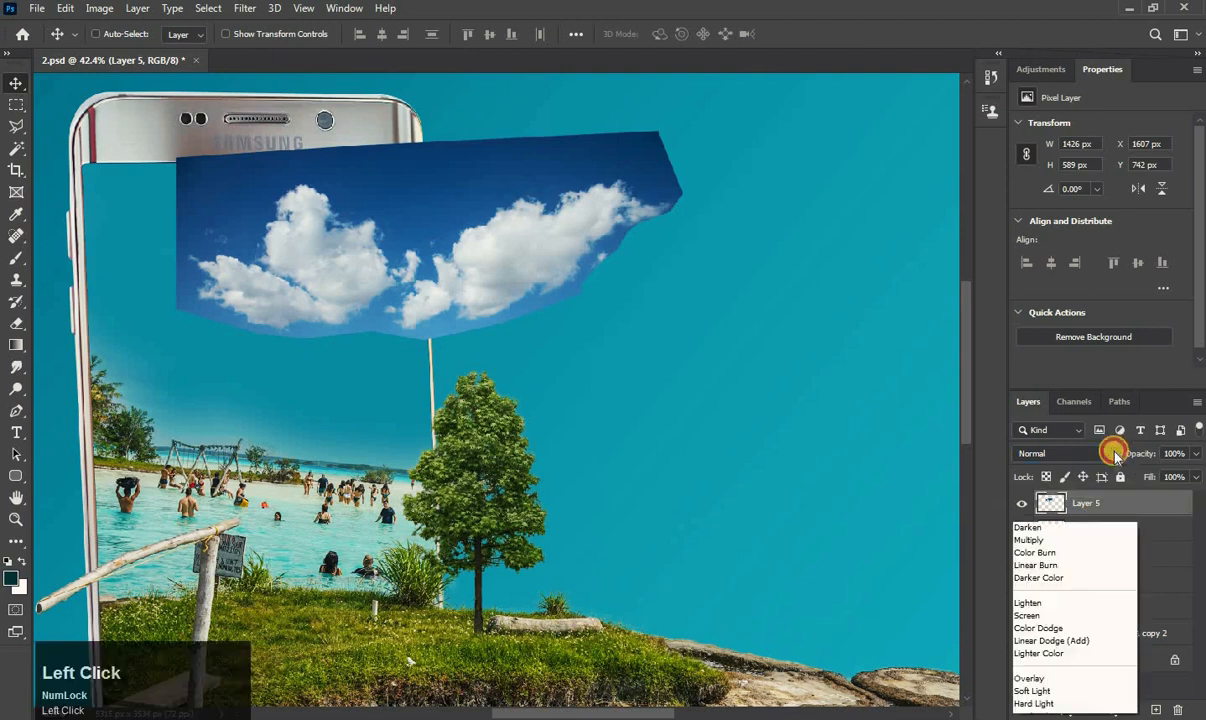
click(1041, 428)
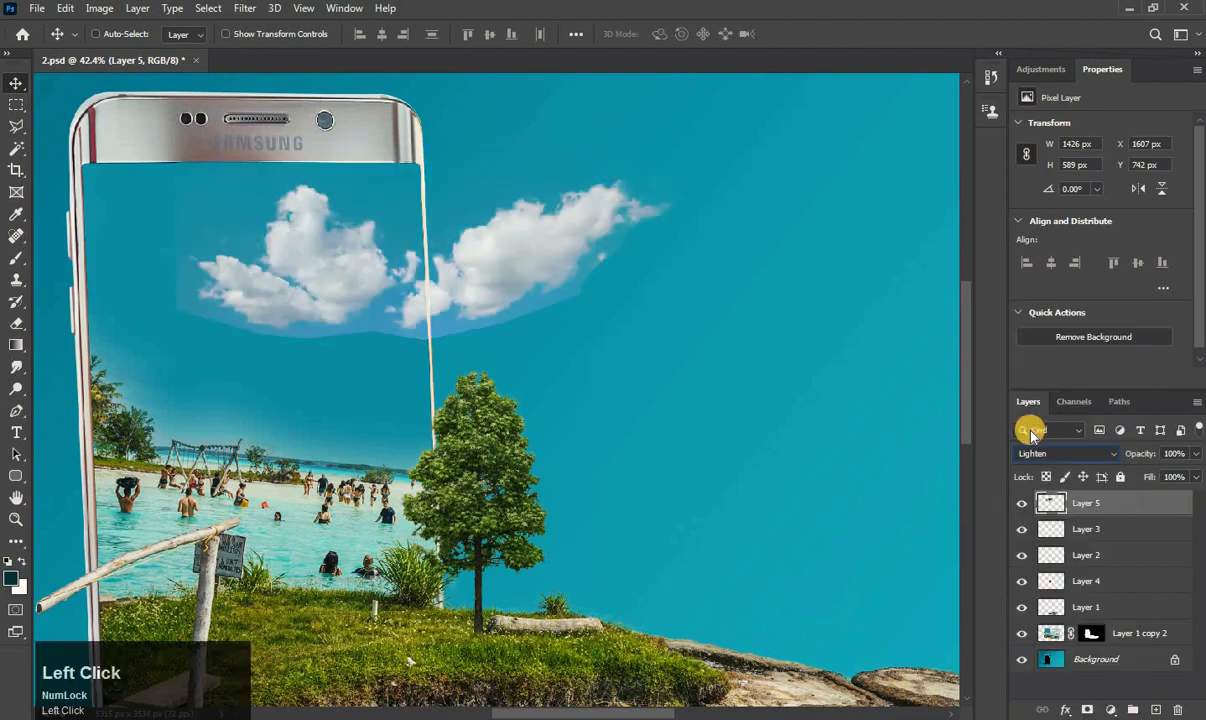
Duplicate the clouds twice, placing the copies at about X 2284, Y 779 px and X 1038, Y 779 px.
drag(492, 265, 732, 275)
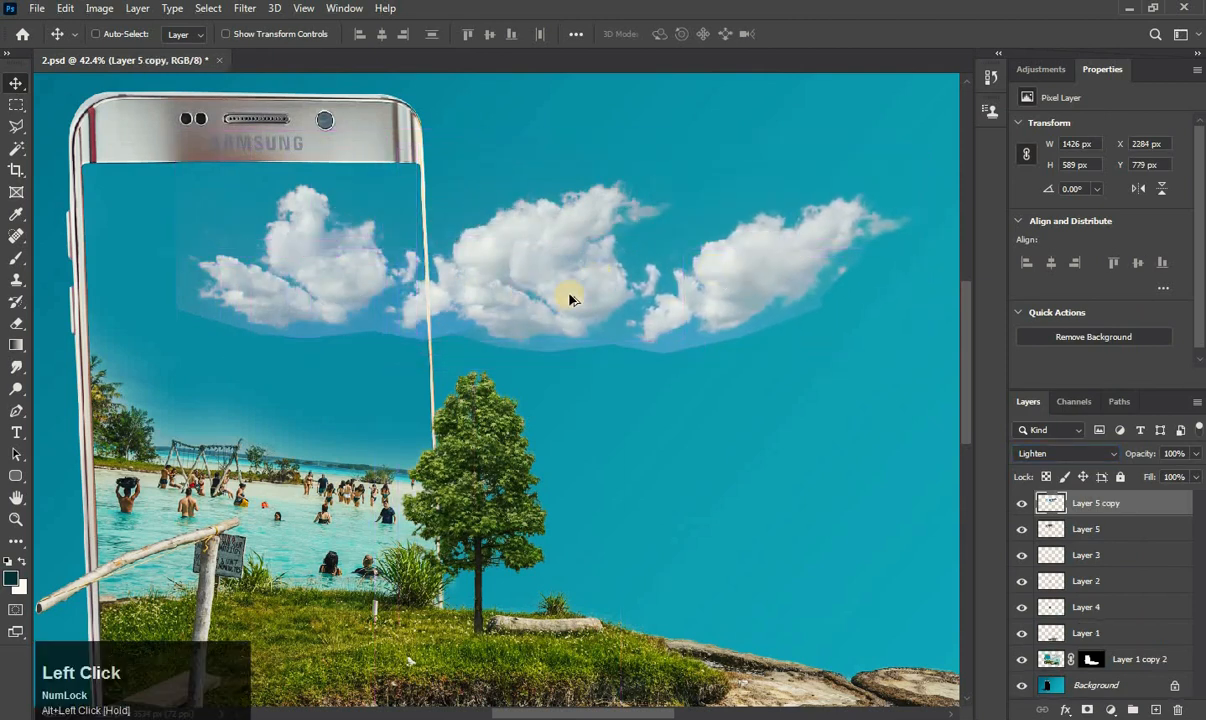
drag(572, 282, 129, 280)
drag(228, 320, 439, 323)
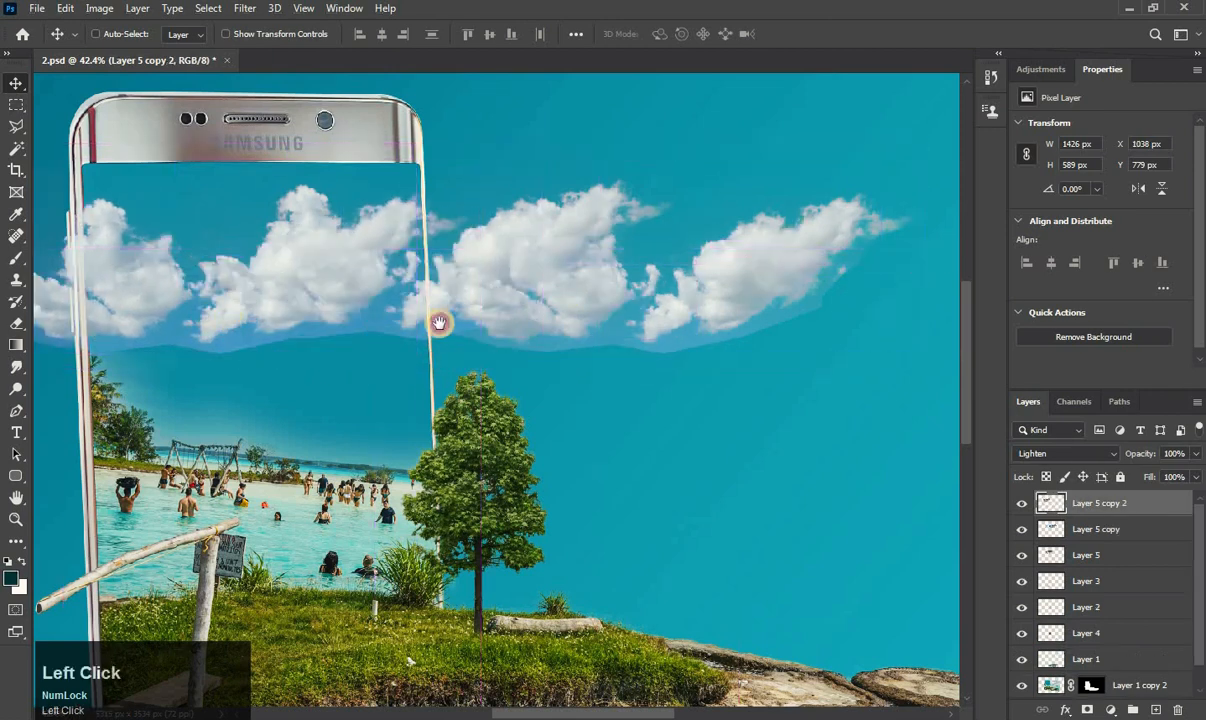
Rearrange the cloud copies, moving the leftmost to about X 758, Y 638 px and rotating the rightmost so it slopes down away from the phone.
drag(357, 290, 280, 277)
scroll(420, 283, down, 3)
scroll(492, 304, up, 1)
drag(398, 331, 380, 293)
click(96, 35)
drag(522, 250, 589, 303)
drag(621, 240, 619, 484)
drag(457, 431, 417, 431)
drag(626, 427, 649, 282)
click(572, 342)
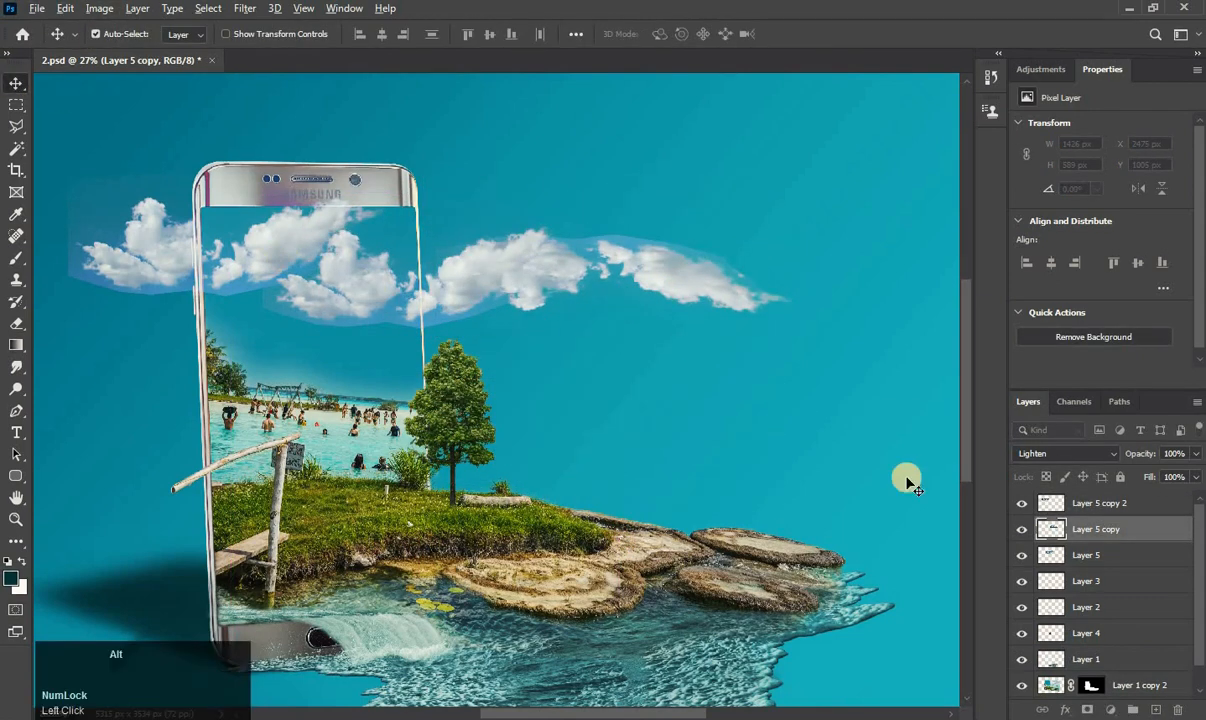
Merge the three cloud layers into one and set the merged layer's blend mode to Lighten.
click(1104, 506)
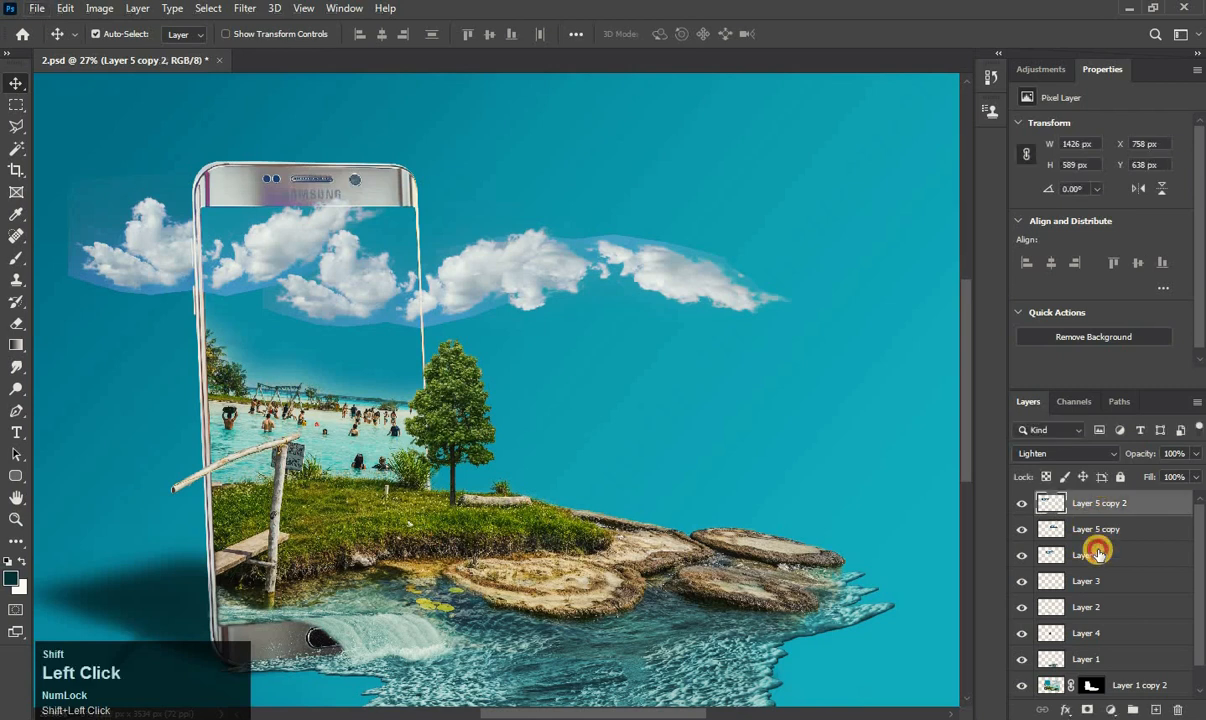
shift+click(1098, 553)
key(ctrl+e)
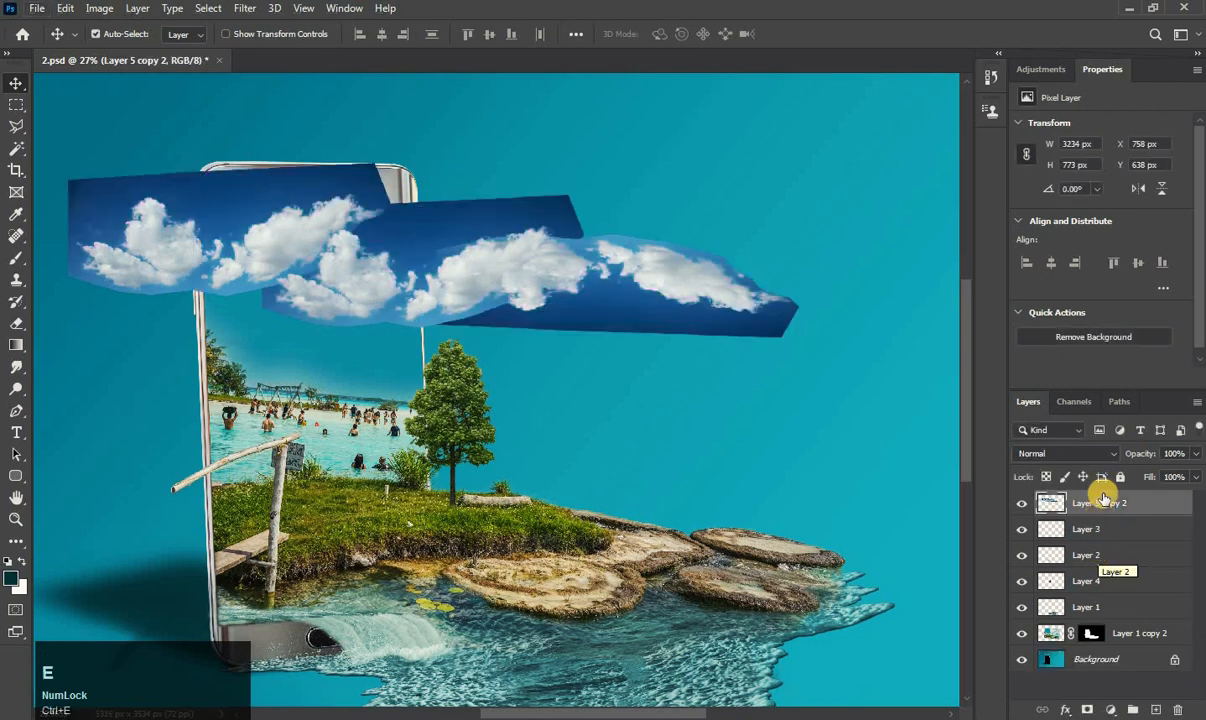
click(1110, 455)
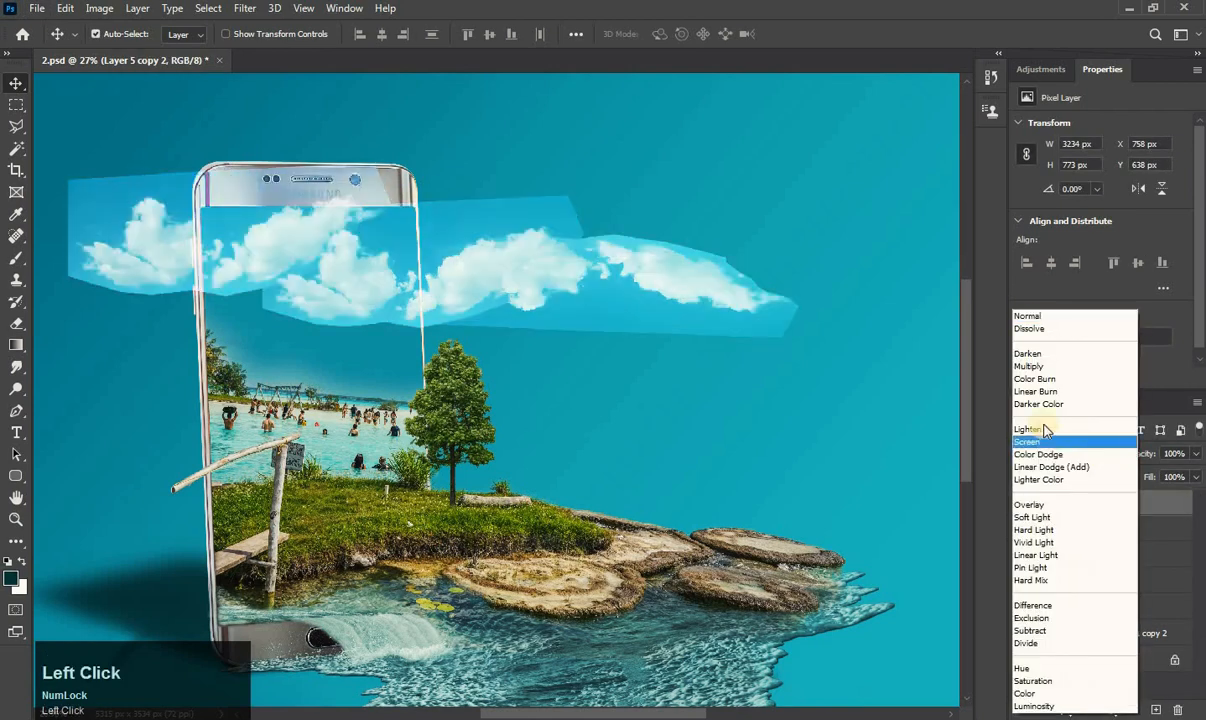
click(1040, 427)
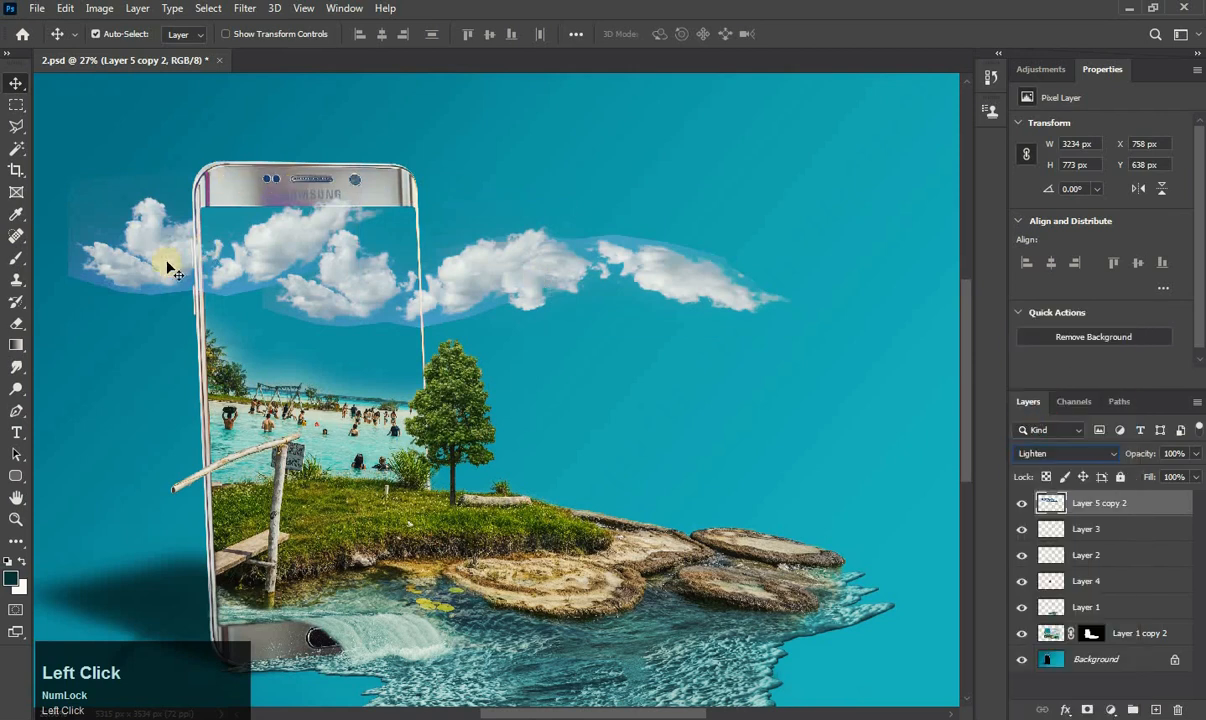
Erase the leftover sky edges around the clouds with the 81 px soft eraser so they blend into the background.
click(16, 323)
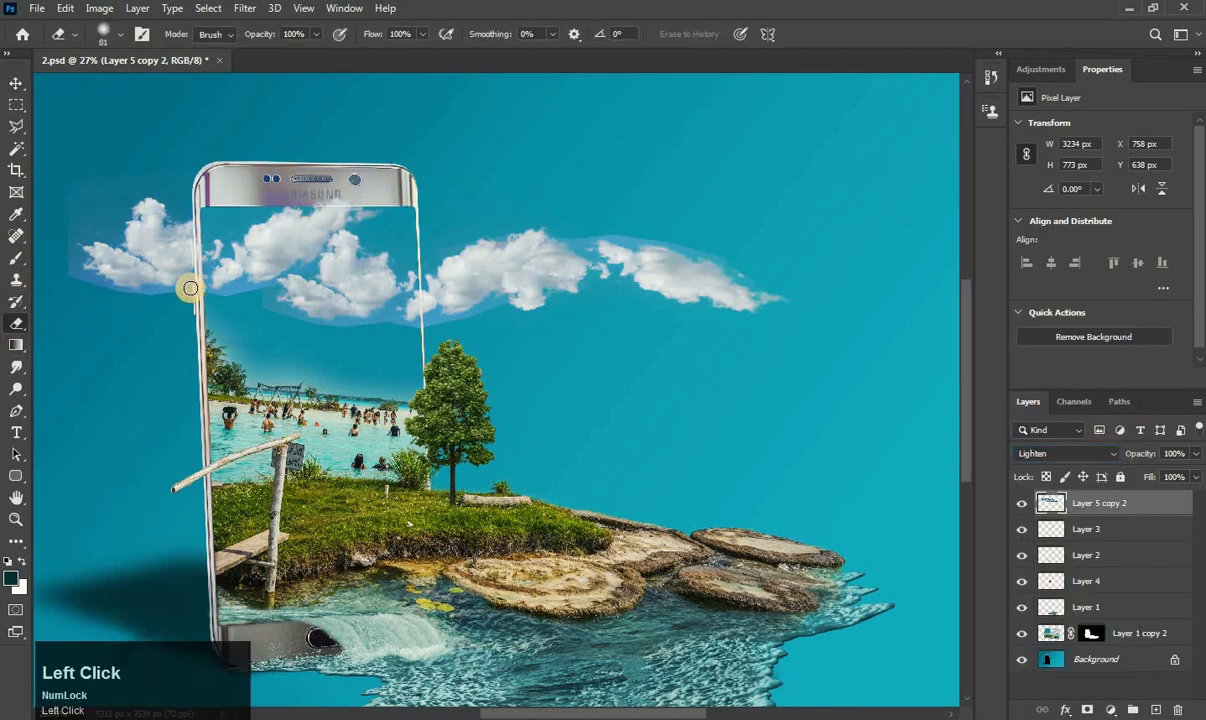
scroll(190, 288, up, 5)
mouse_move(390, 283)
mouse_down()
mouse_move(510, 290)
mouse_move(130, 277)
mouse_up()
mouse_move(50, 265)
mouse_down()
mouse_move(168, 287)
mouse_move(126, 198)
mouse_up()
mouse_move(654, 330)
mouse_down()
mouse_move(404, 511)
mouse_move(735, 560)
mouse_up()
mouse_move(904, 587)
mouse_down()
mouse_move(538, 495)
mouse_move(790, 425)
mouse_up()
drag(830, 400, 539, 422)
drag(890, 300, 515, 226)
drag(515, 226, 725, 270)
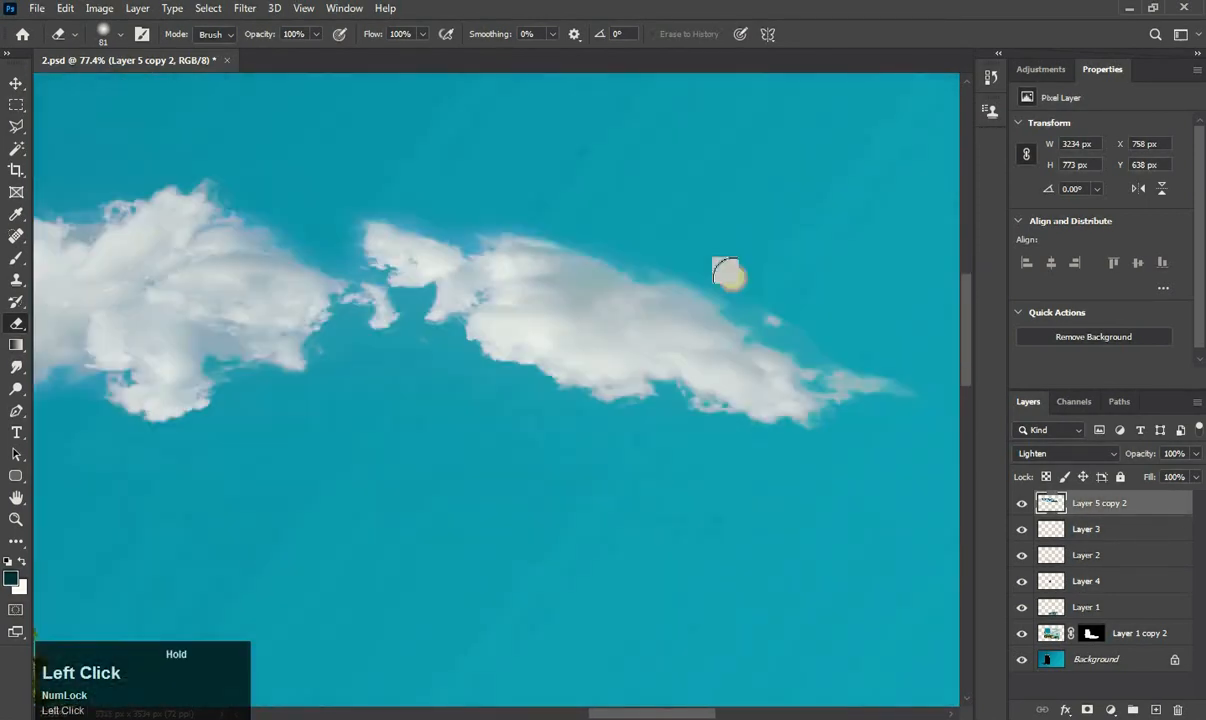
drag(323, 181, 778, 312)
drag(70, 223, 530, 221)
scroll(349, 264, down, 5)
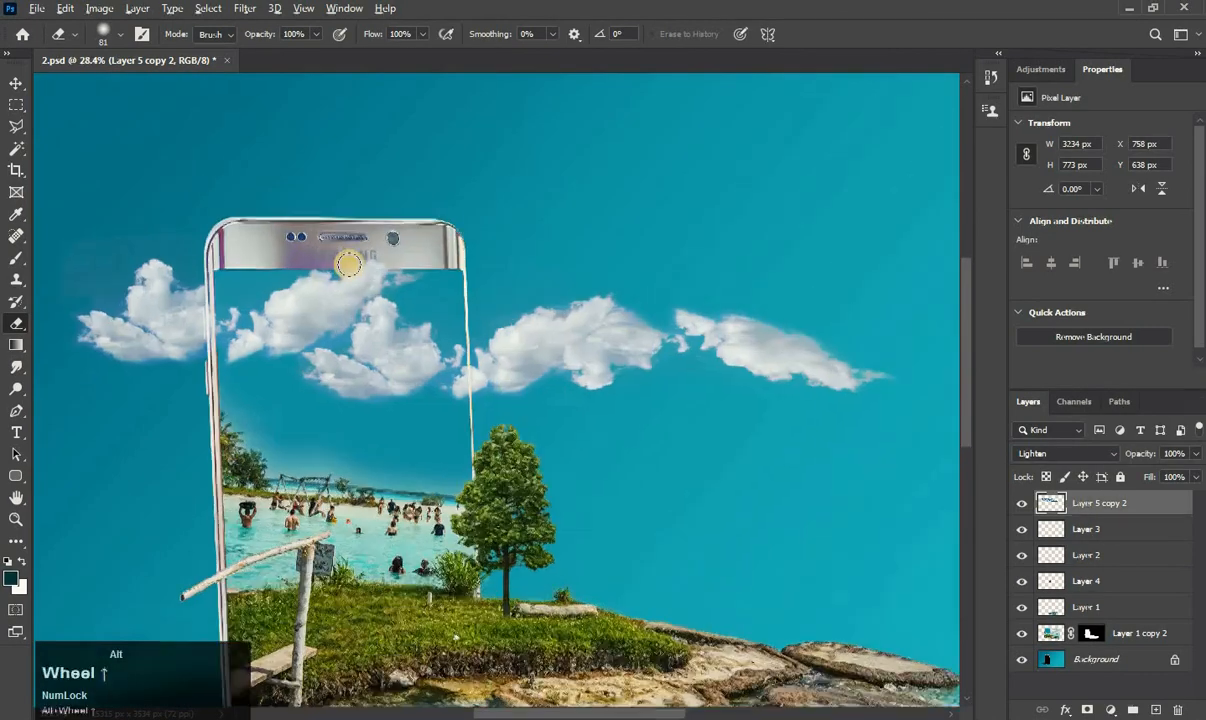
scroll(349, 264, up, 3)
scroll(406, 315, down, 5)
scroll(624, 315, up, 3)
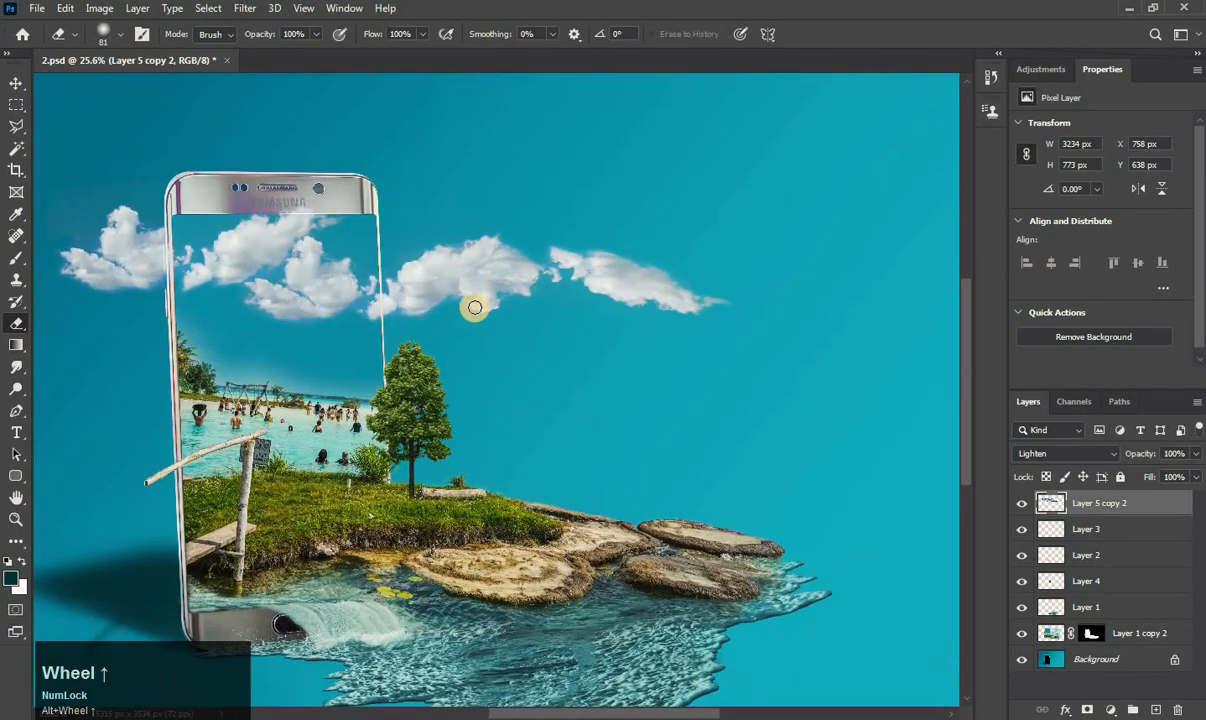
Darken the clouds with Levels, setting the midtone input to about 0.80, and lower the layer's opacity to 88%.
key(ctrl+l)
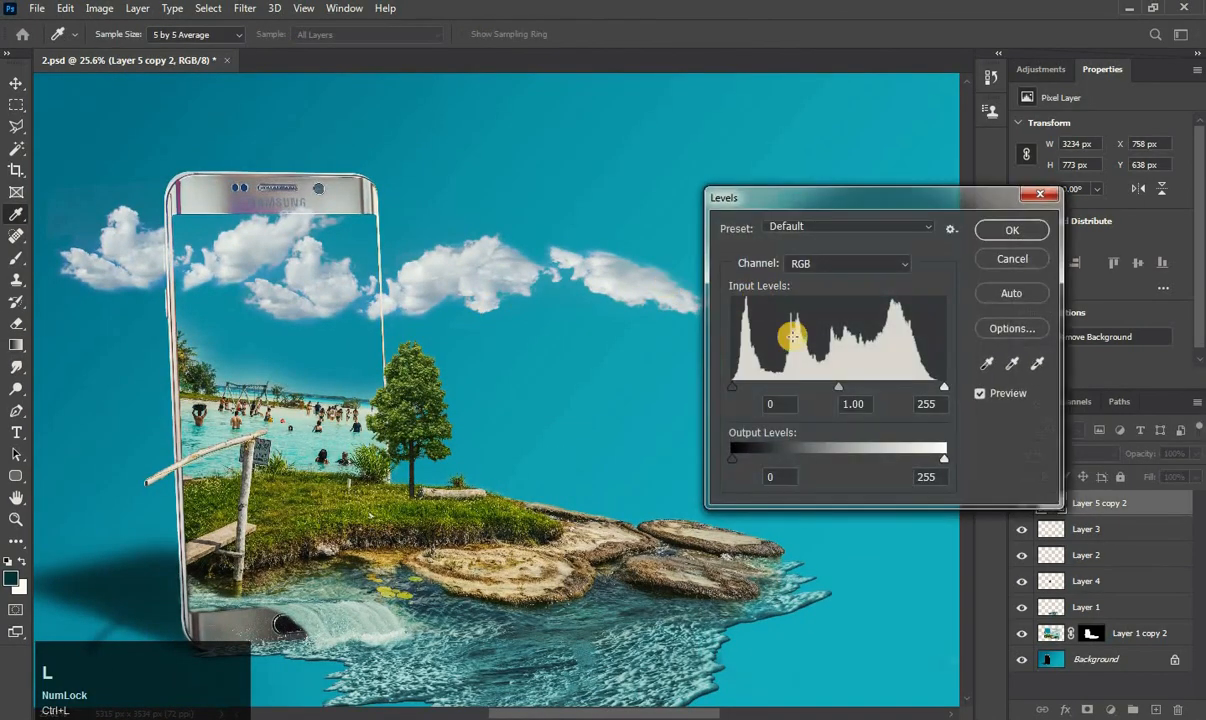
drag(838, 390, 858, 389)
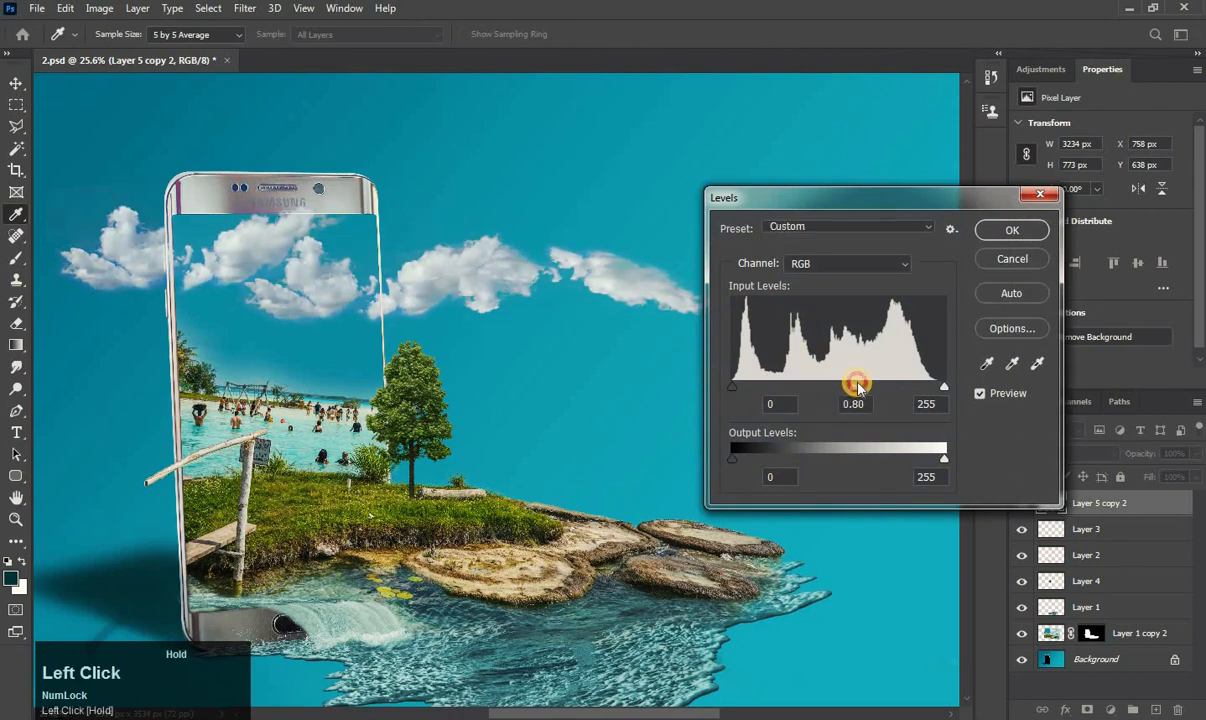
click(1003, 231)
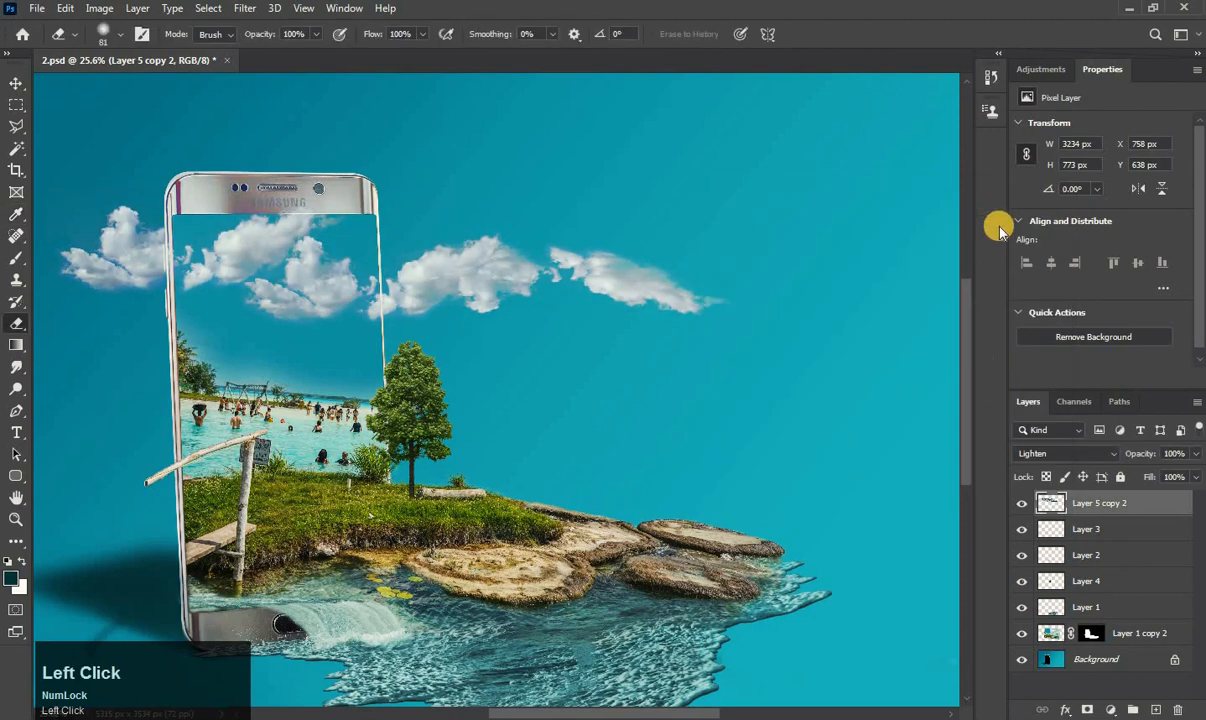
drag(1137, 455, 1140, 455)
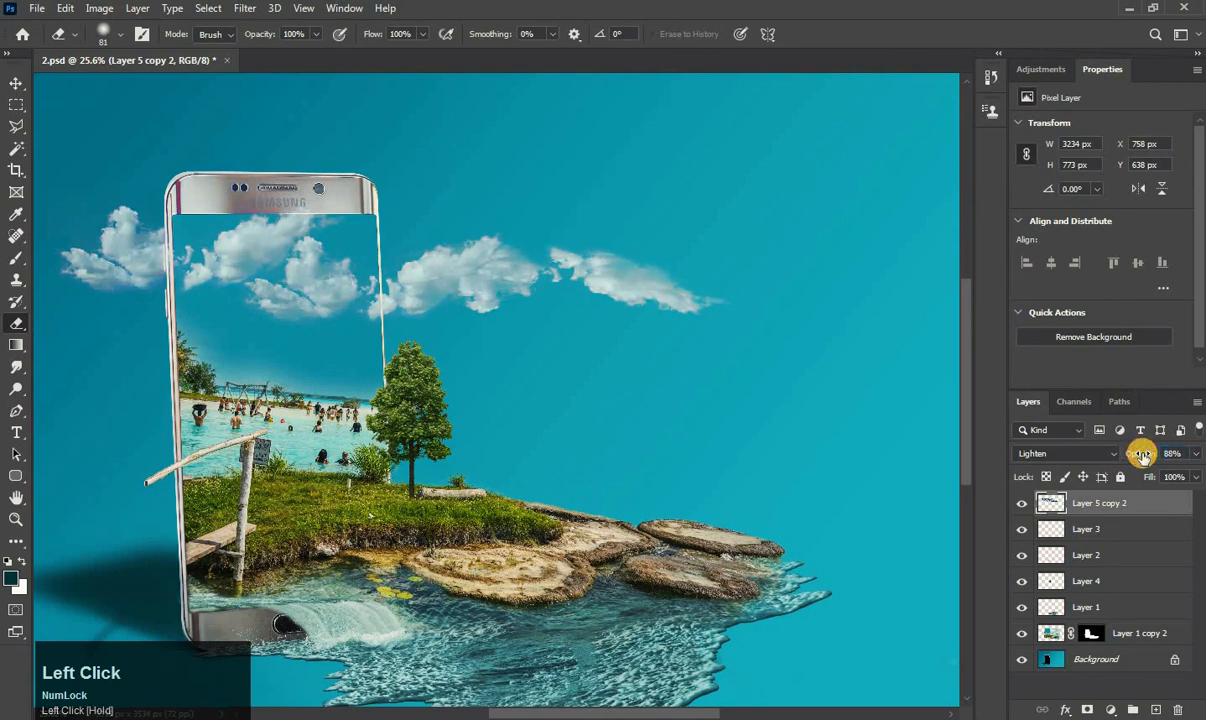
On the Background layer, sample the nearby teal and paint over the phone's right edge at the cloud with a 49 px hard brush.
alt+click(409, 366)
click(437, 309)
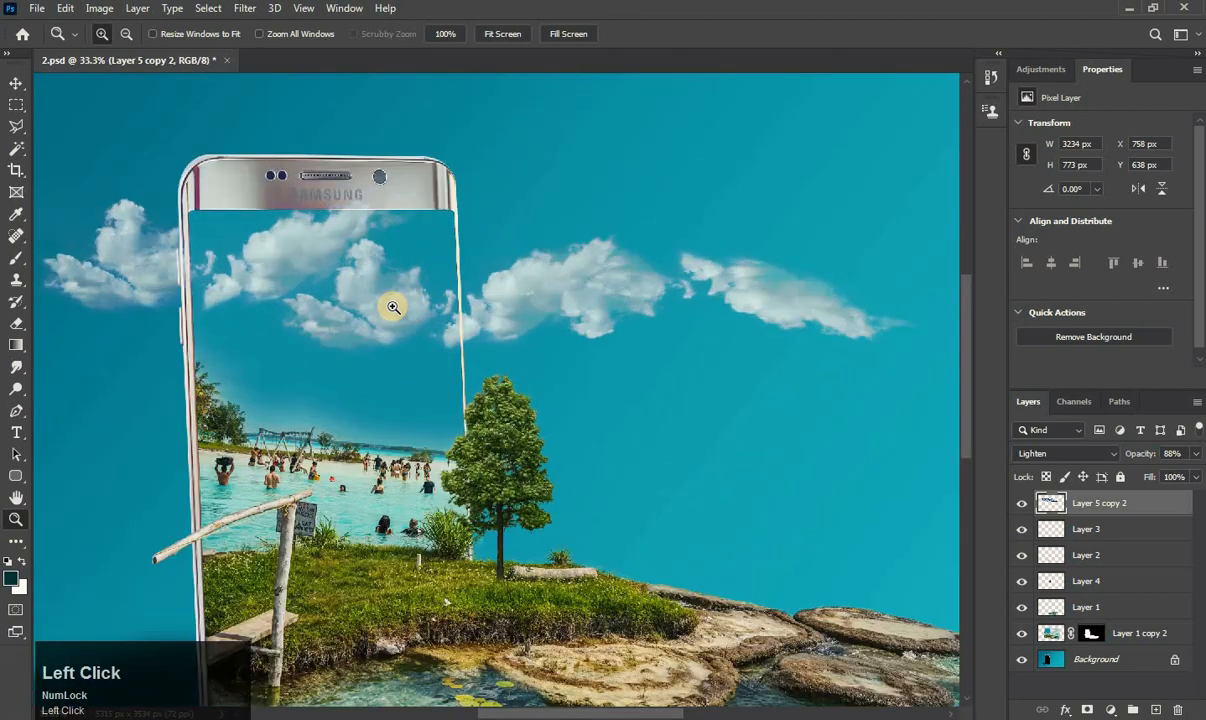
alt+click(393, 308)
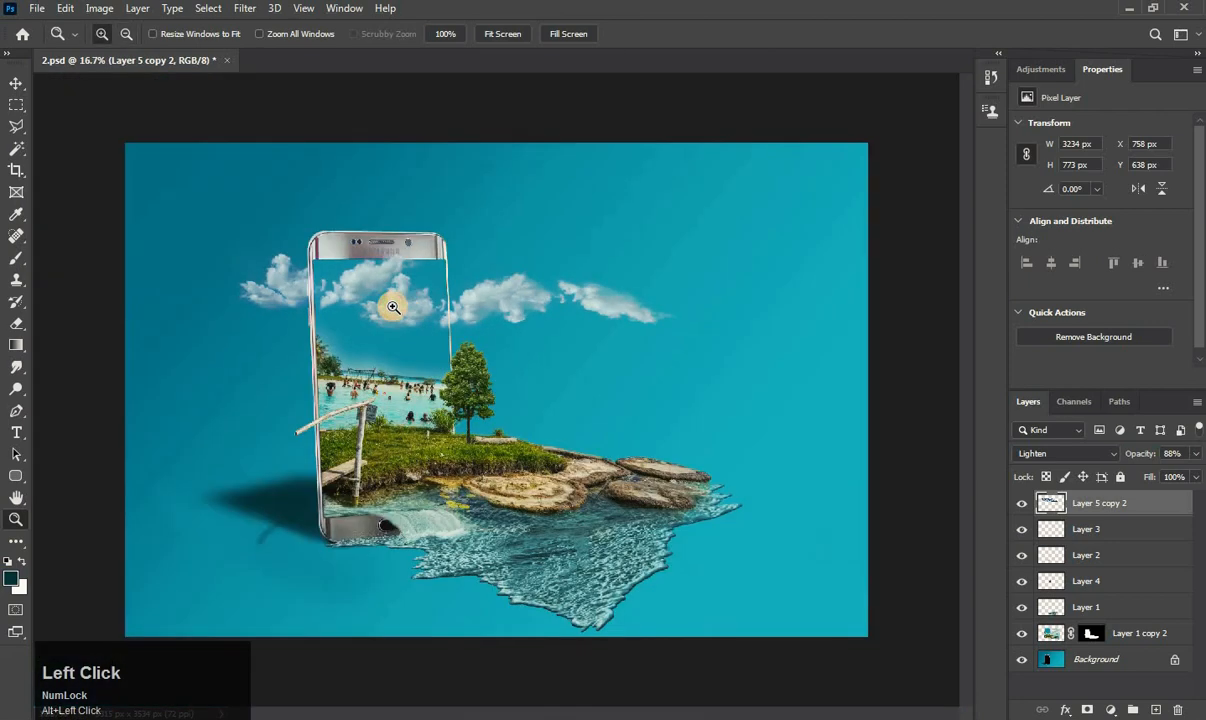
click(330, 279)
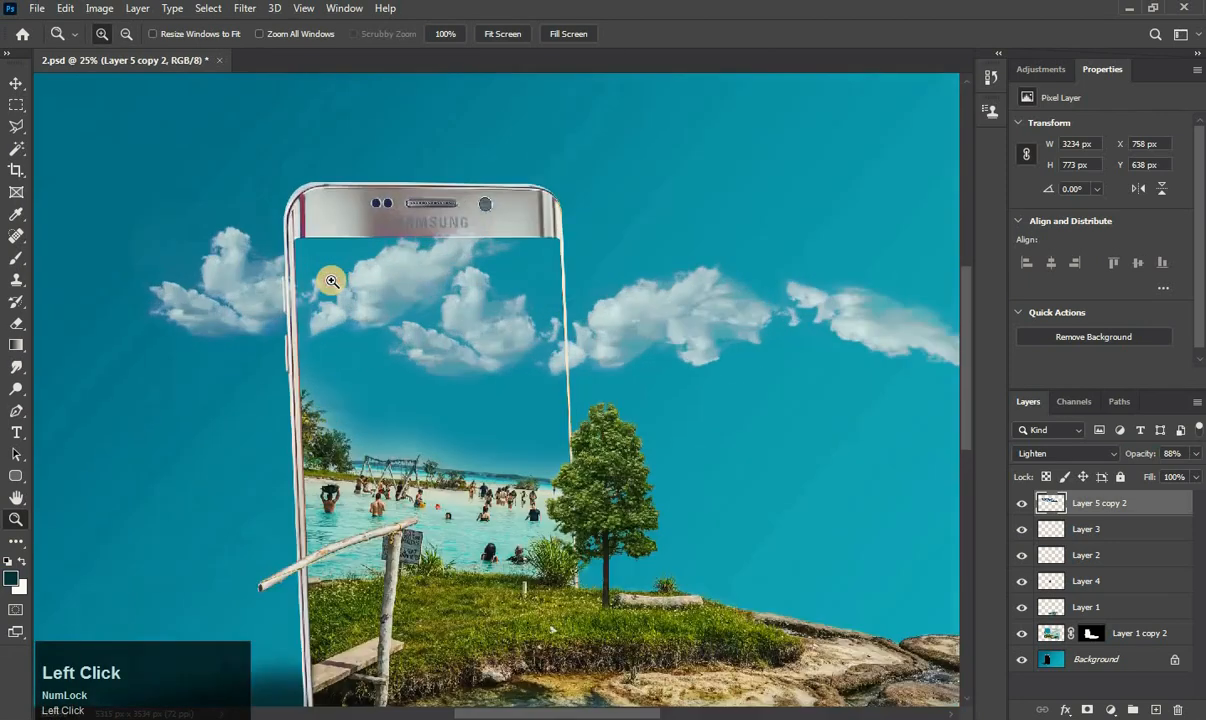
key(space)
drag(826, 474, 713, 380)
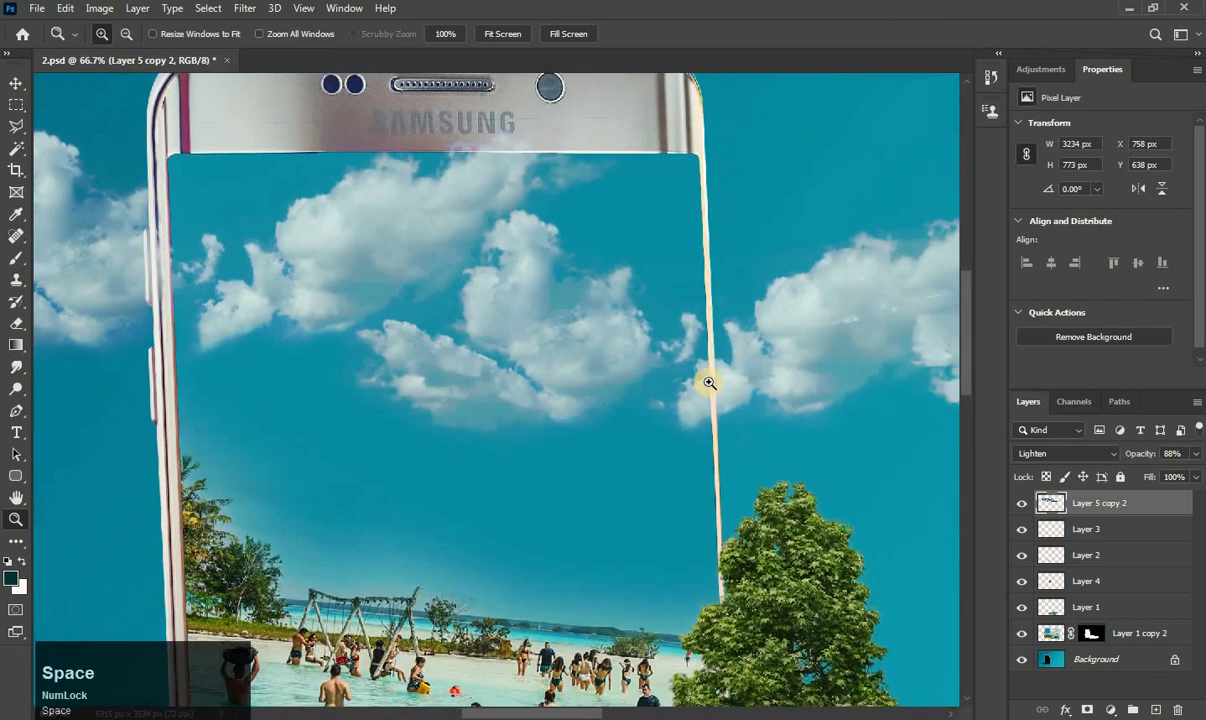
click(708, 380)
click(712, 379)
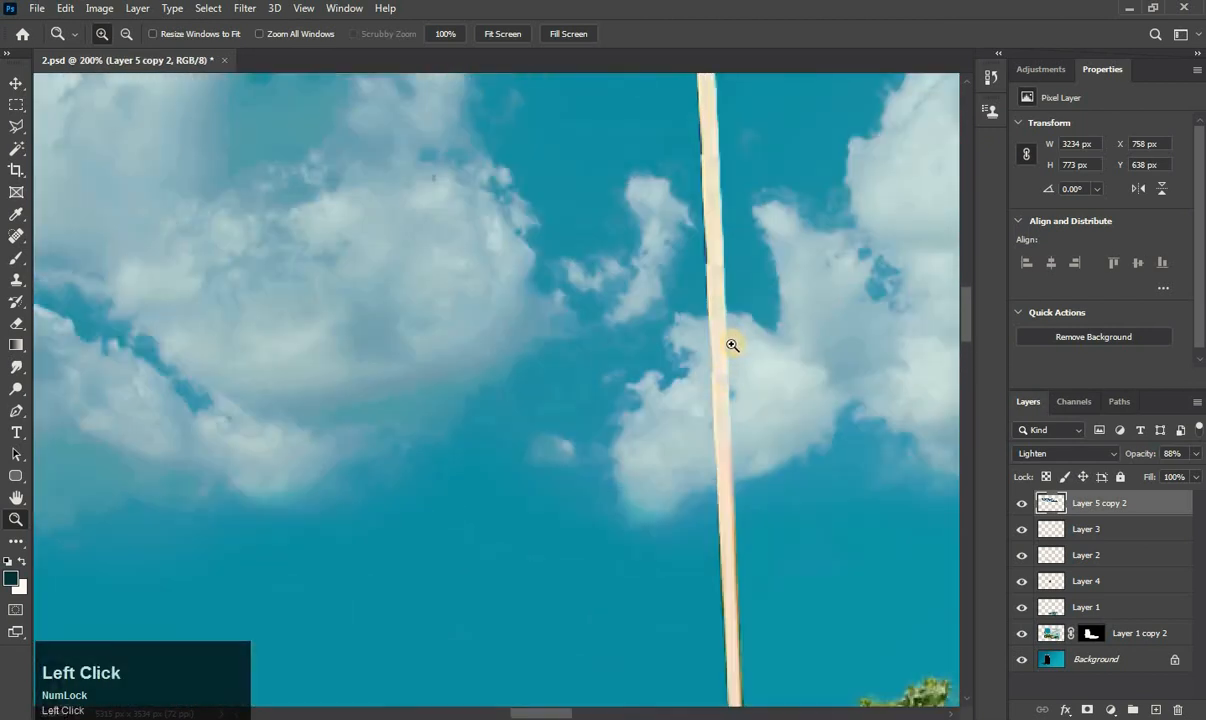
click(1078, 660)
click(20, 258)
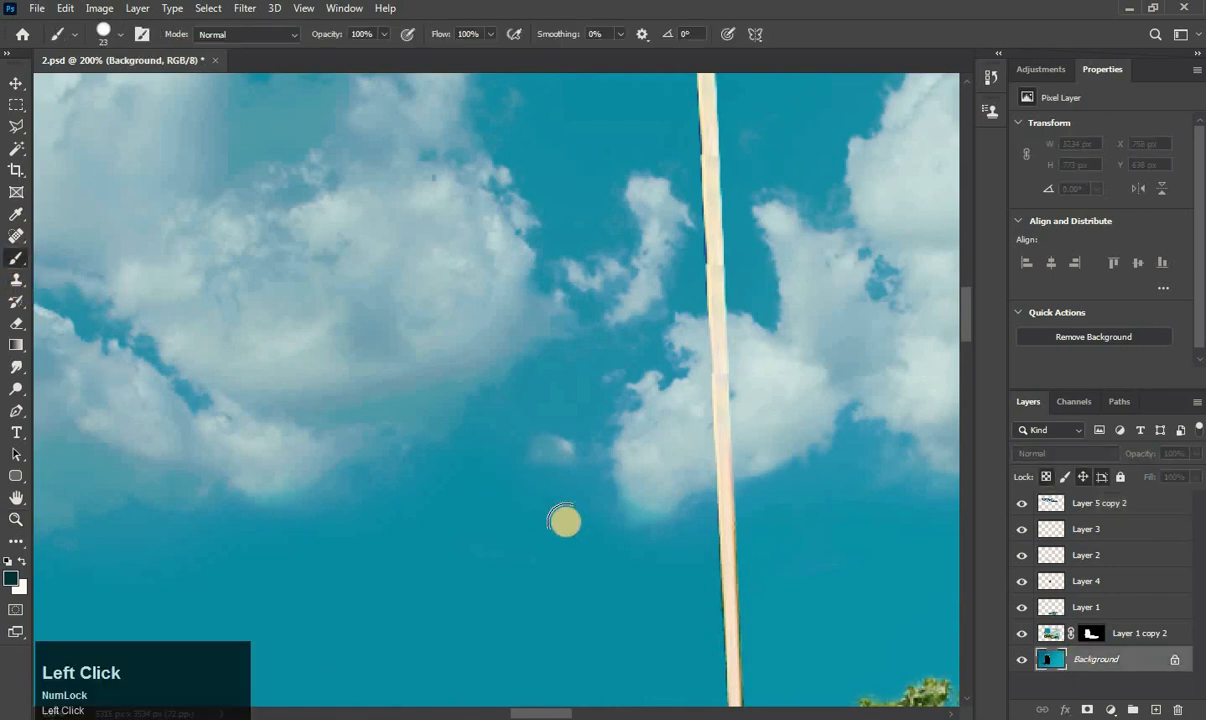
alt+click(576, 506)
alt+right_click(652, 411)
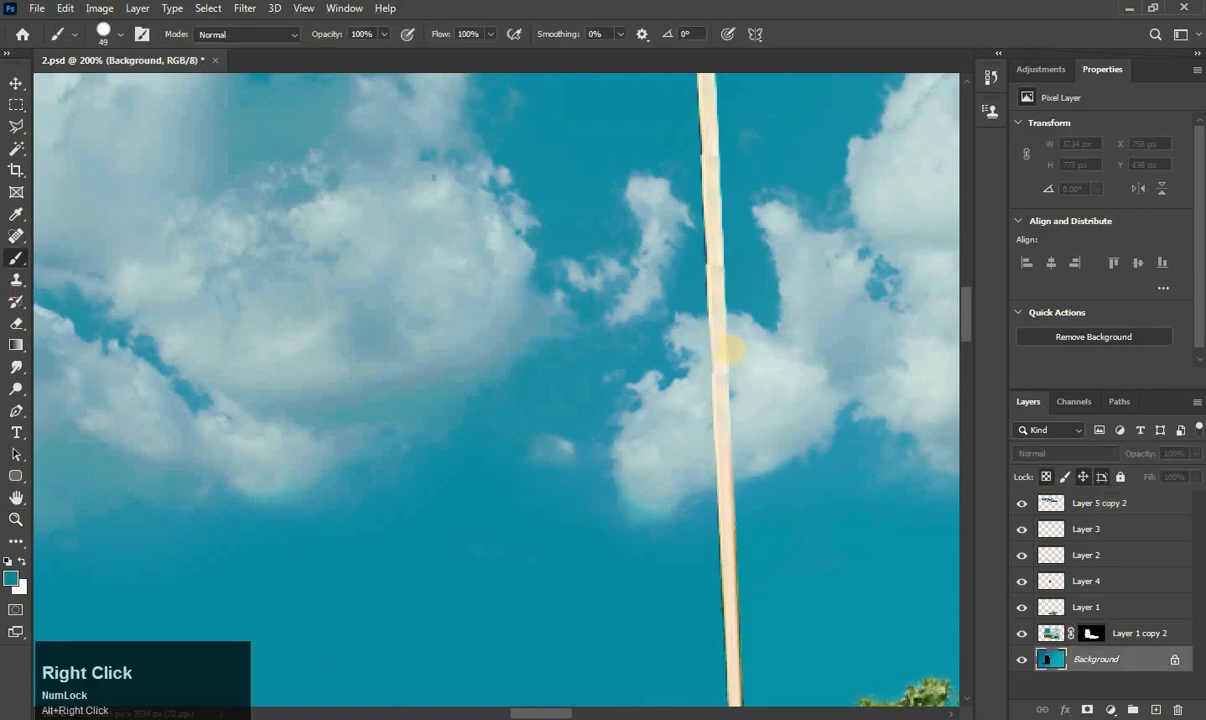
drag(718, 328, 719, 360)
Switch to the Soft Round Pressure Opacity brush and paint out the rest of the phone's right edge crossing the cloud.
right_click(708, 438)
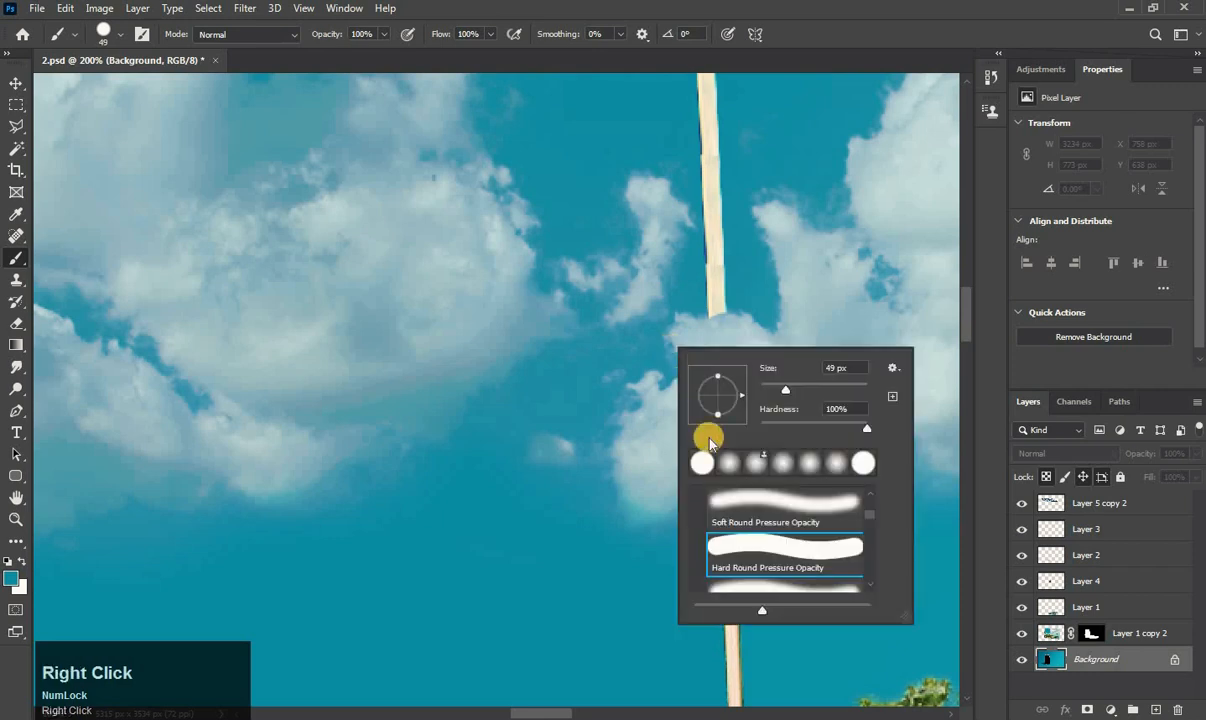
click(770, 513)
click(708, 335)
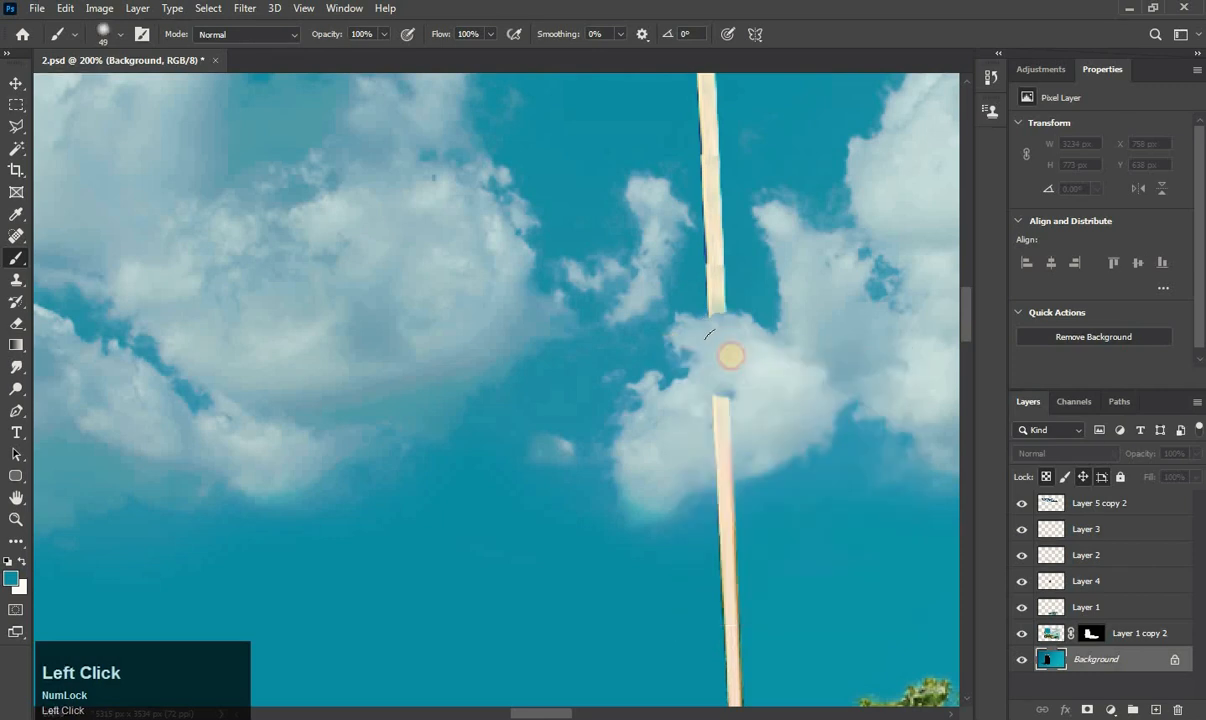
drag(714, 430, 718, 458)
Paint out the phone's left edge on the Background layer where the leftmost cloud crosses it.
key(space)
mouse_move(500, 140)
mouse_down()
mouse_move(633, 326)
mouse_move(602, 318)
mouse_up()
key(space)
drag(525, 342, 850, 290)
mouse_move(279, 460)
mouse_down()
mouse_move(302, 498)
mouse_move(272, 568)
mouse_up()
scroll(358, 418, down, 4)
scroll(421, 413, down, 4)
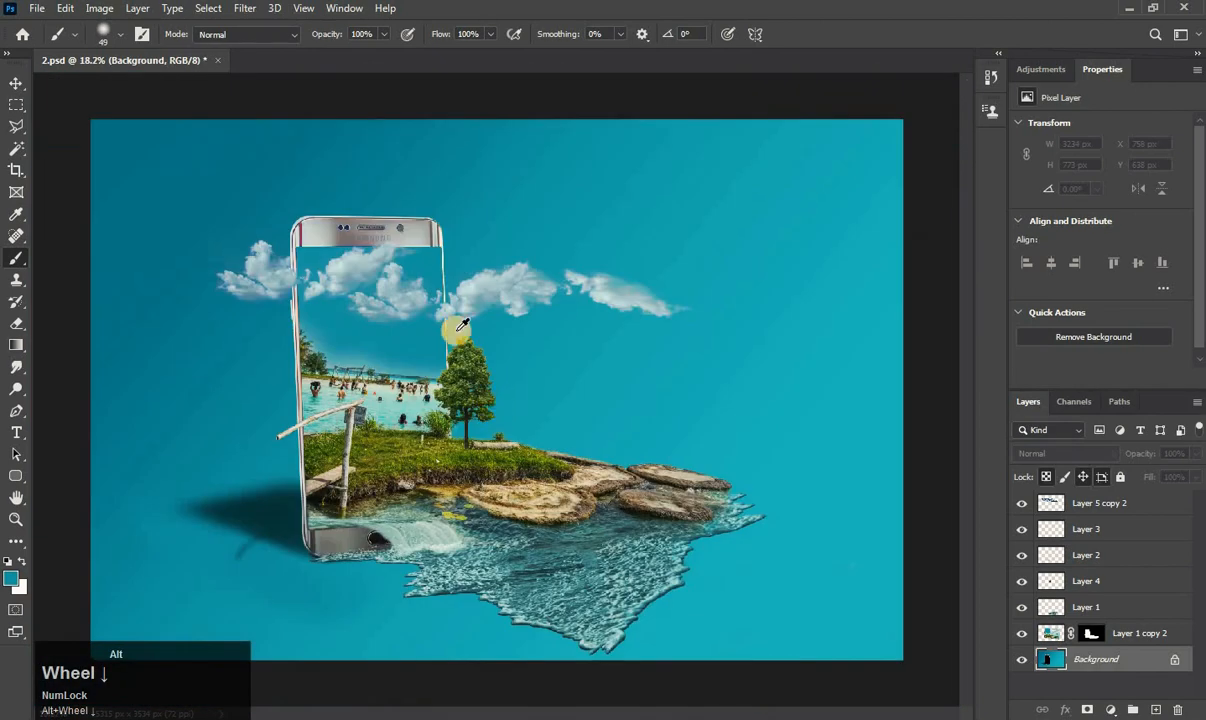
scroll(451, 280, up, 2)
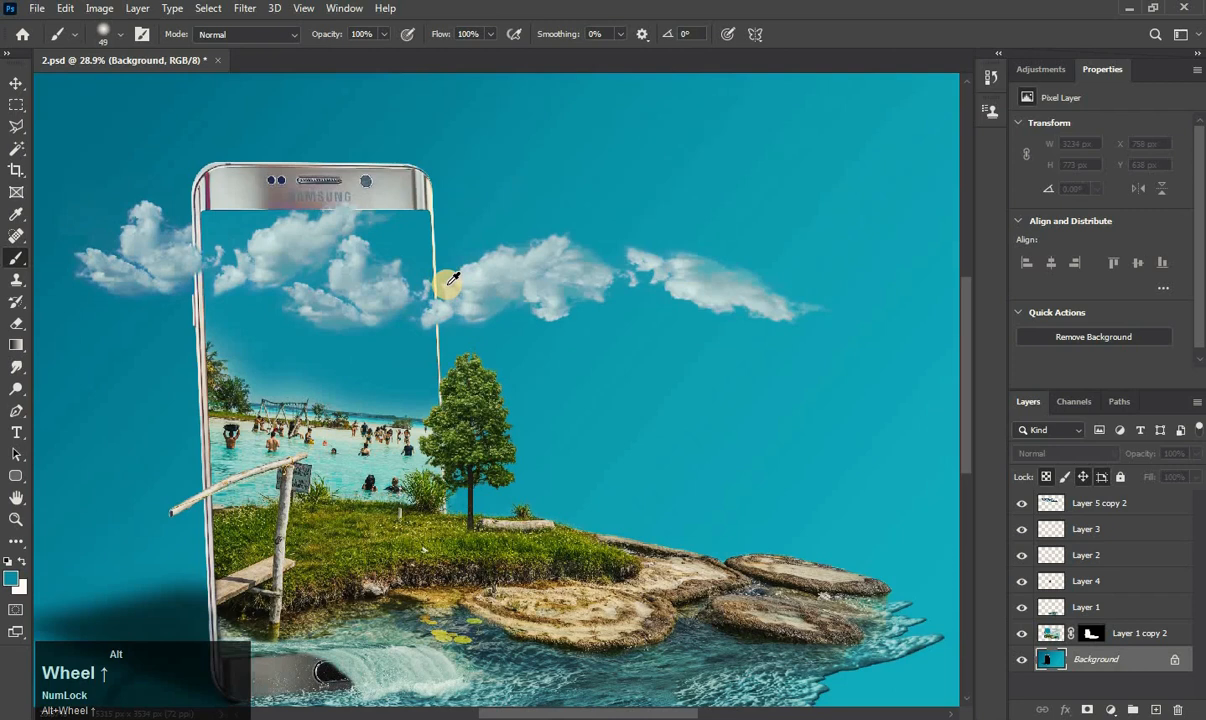
scroll(470, 340, down, 3)
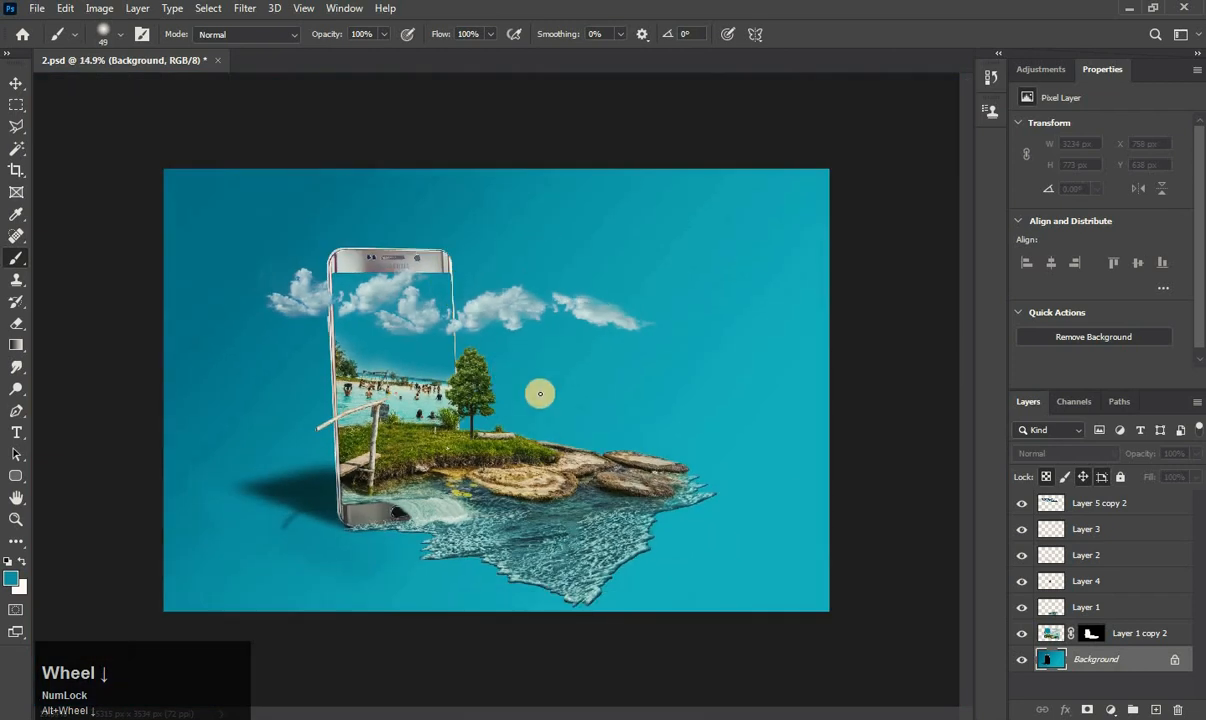
Open the bird flock image 2.png and bring the birds into the 2.psd composition around the clouds.
click(44, 15)
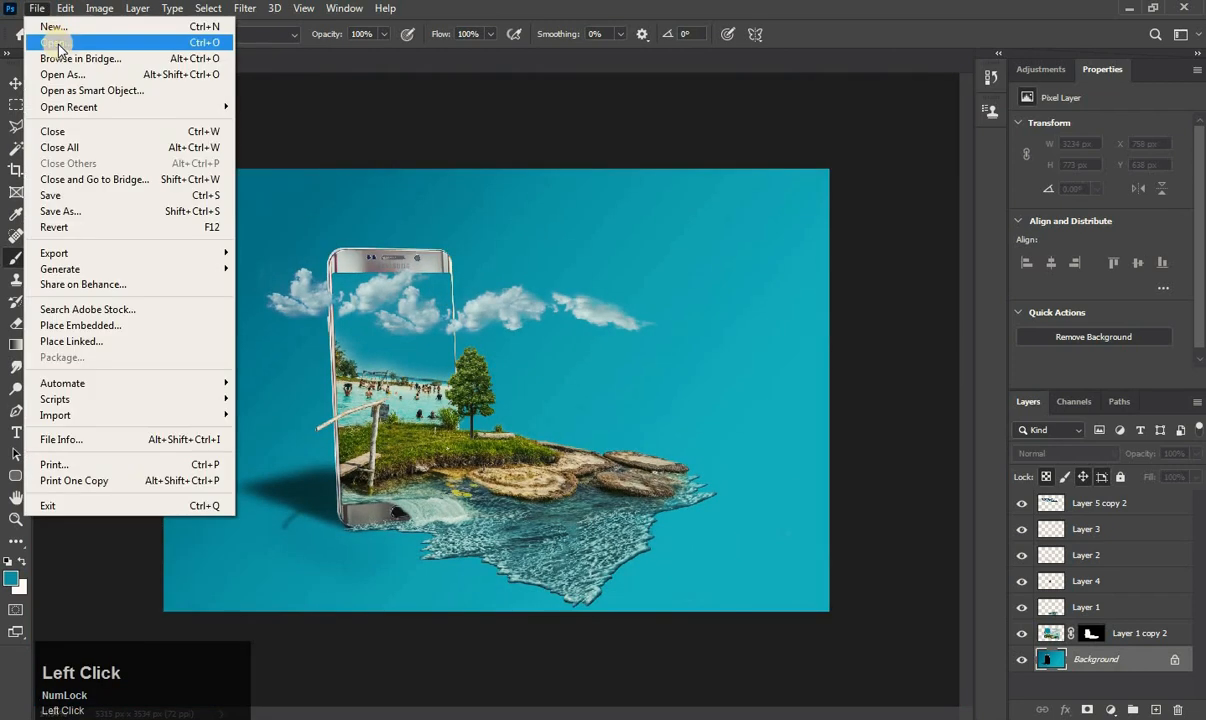
click(55, 42)
double_click(407, 152)
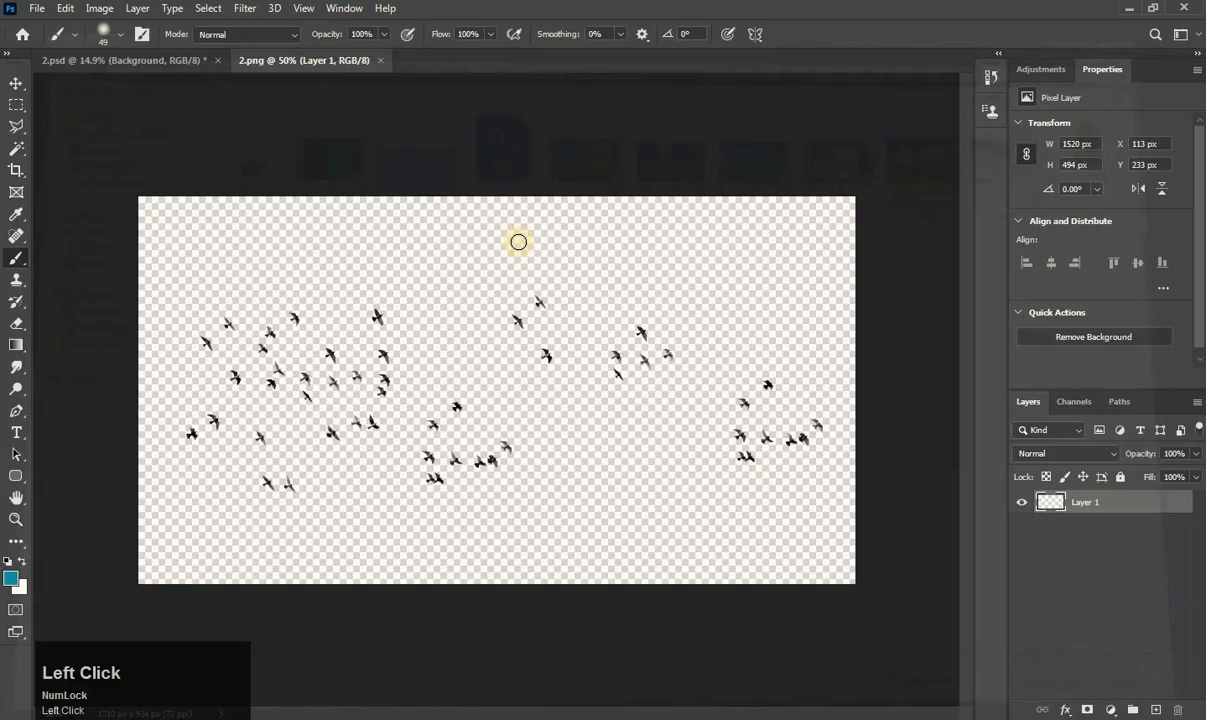
drag(385, 358, 405, 292)
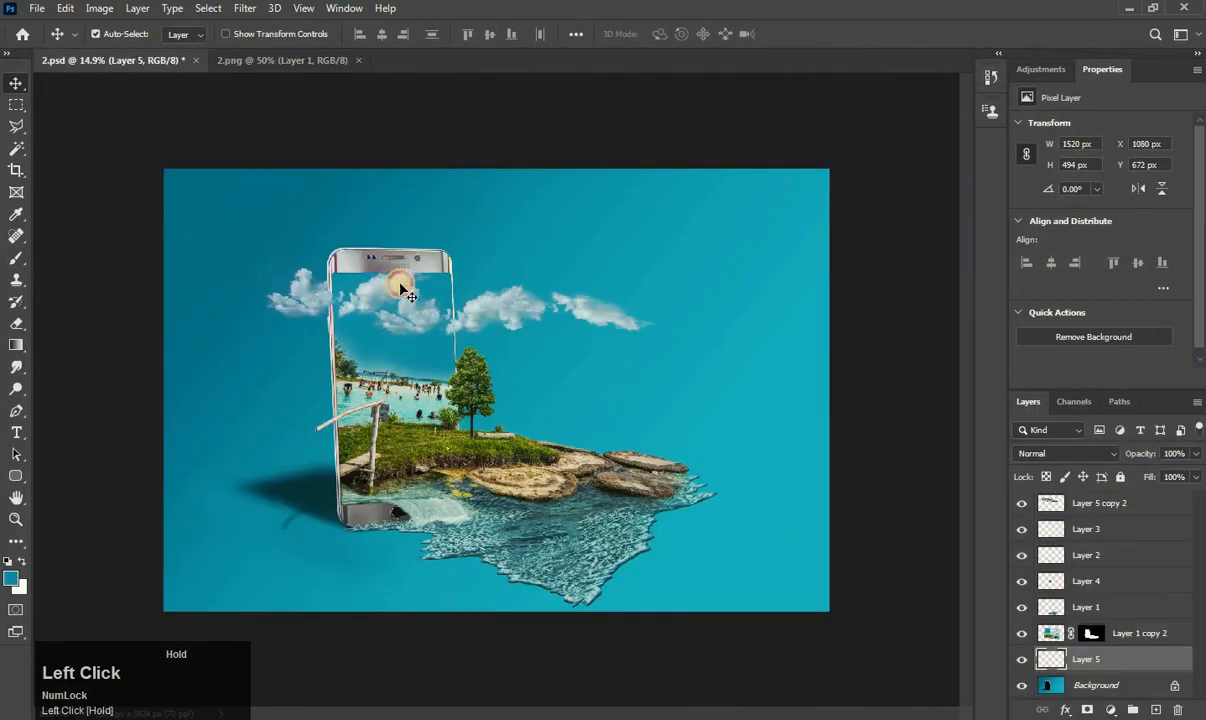
Move the birds layer to the top of the layer stack and position the flock at about X 1898, Y 917 px.
scroll(405, 269, up, 6)
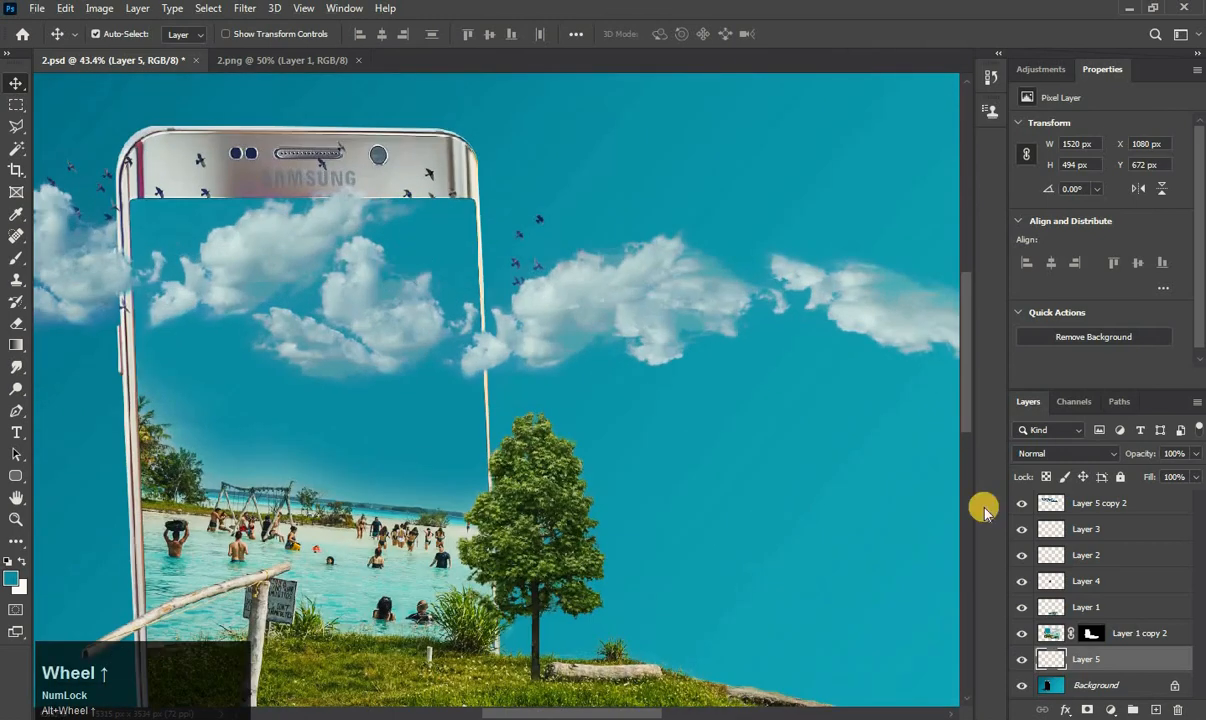
drag(1137, 653, 1133, 496)
drag(541, 210, 732, 228)
scroll(661, 332, down, 3)
drag(651, 285, 640, 311)
key(ctrl+z)
key(ctrl+z)
scroll(480, 370, down, 2)
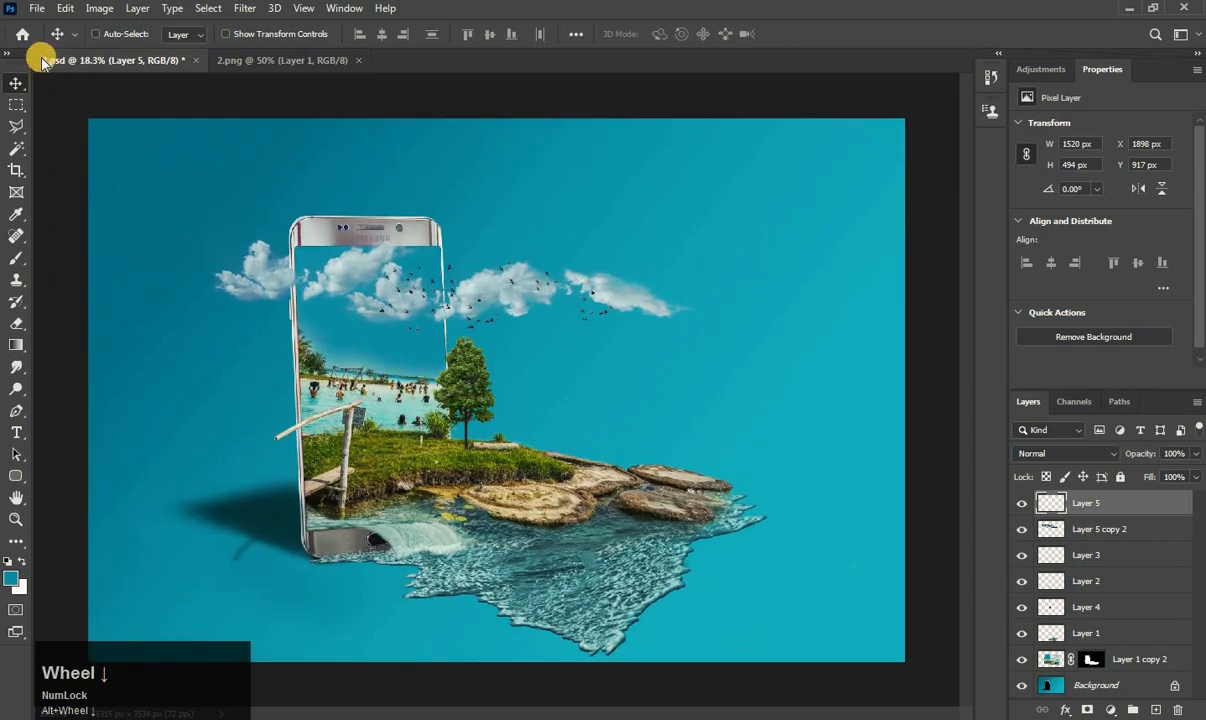
Open the wooden boat photo and bring it into the composition at about X 1942, Y 1587 px.
click(37, 8)
click(45, 34)
double_click(665, 135)
drag(193, 110, 291, 236)
drag(435, 328, 525, 445)
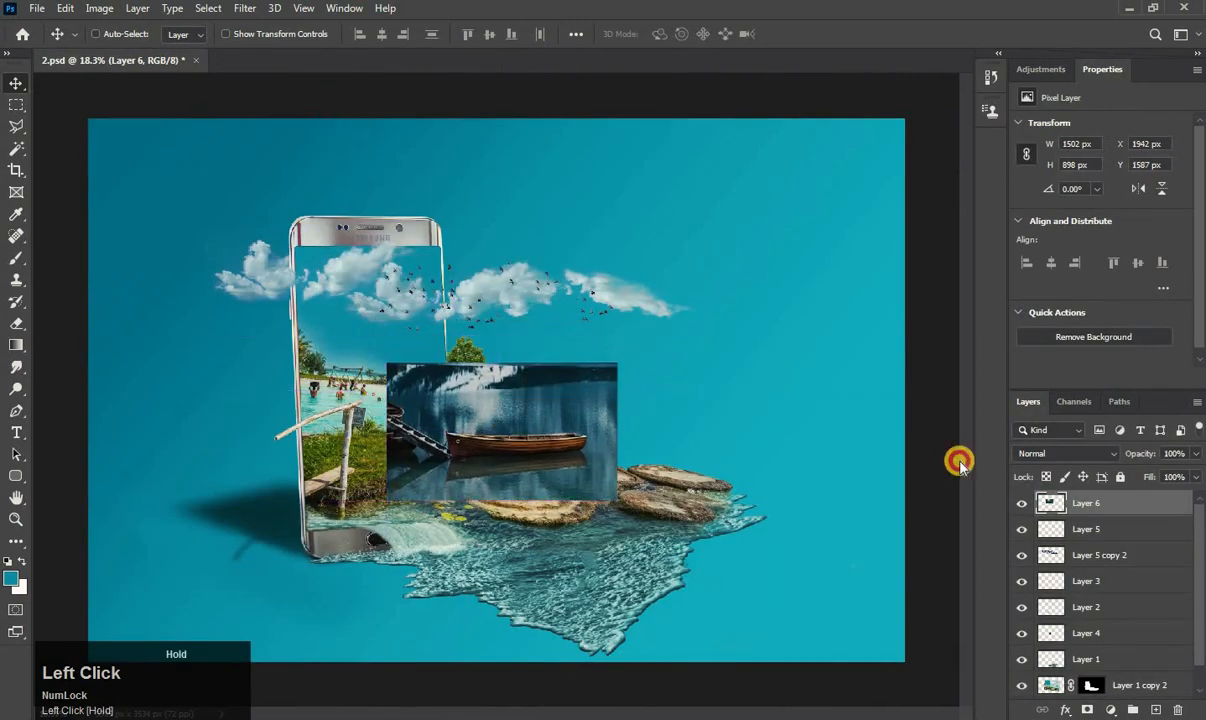
Remove the boat photo's background and move the boat onto the foamy water at about X 2231, Y 2212 px.
click(1133, 339)
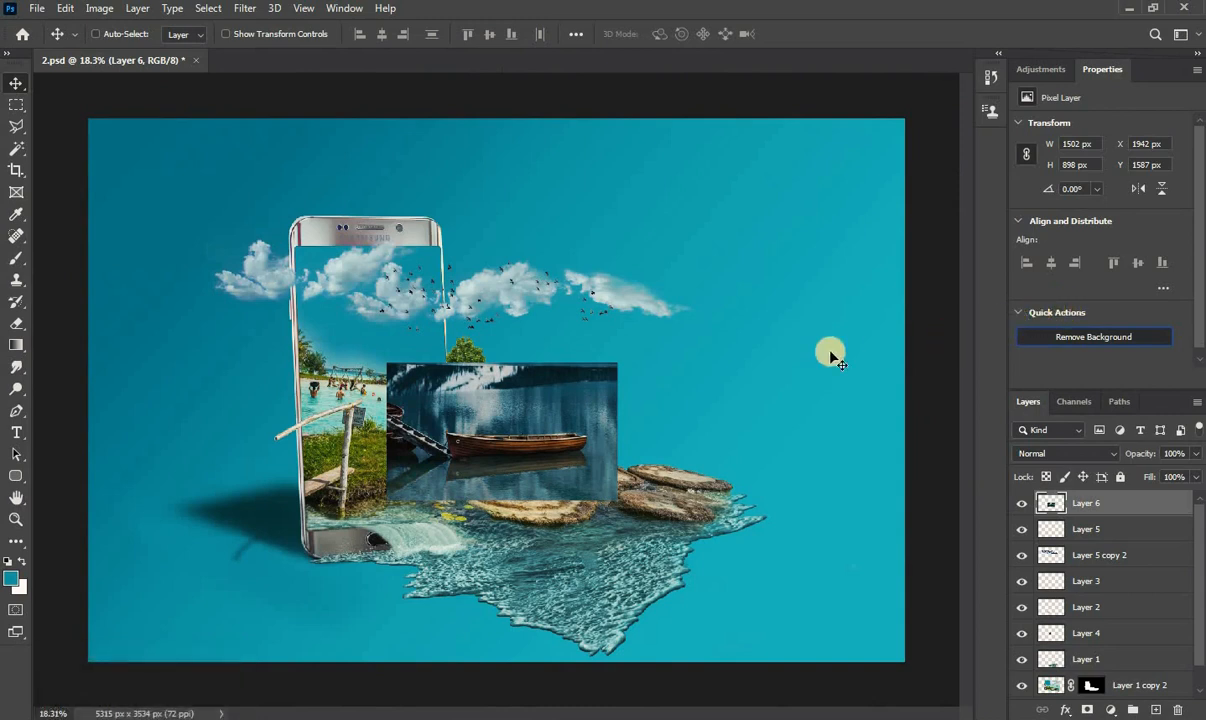
drag(510, 452, 552, 538)
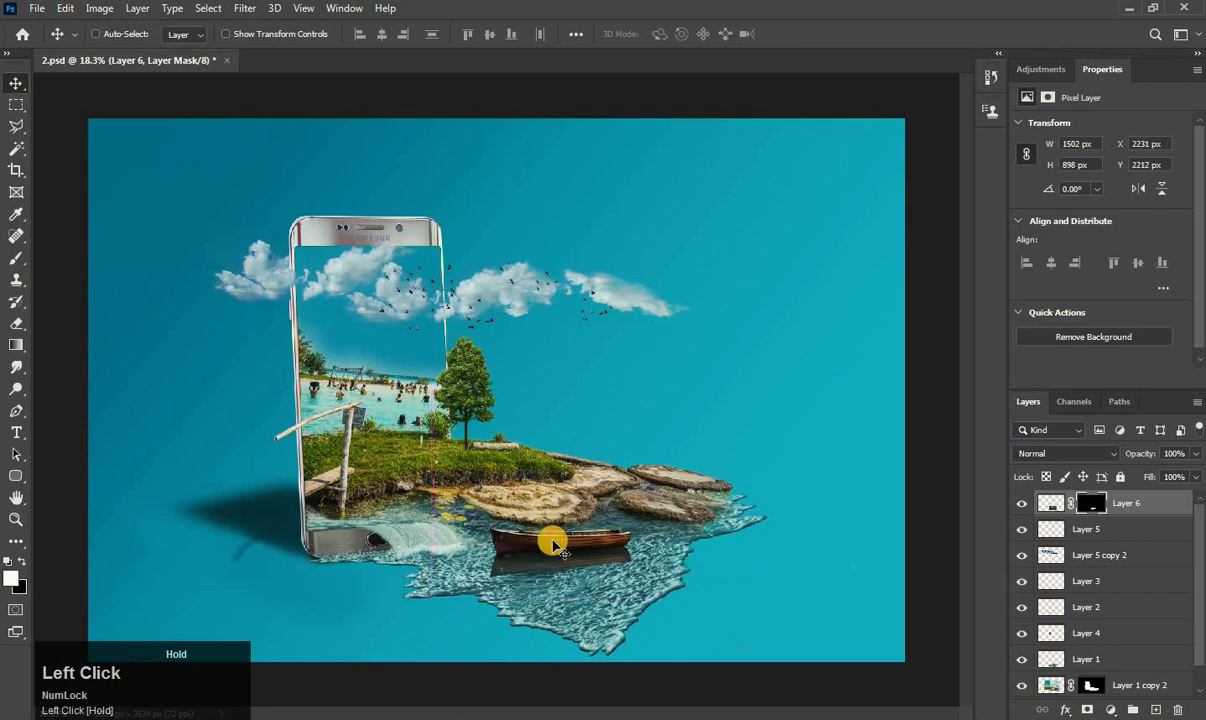
Fade the boat's reflection into the water by painting black on its layer mask with a soft 133 px brush at 2% flow.
scroll(552, 538, up, 5)
key(space)
drag(501, 477, 458, 447)
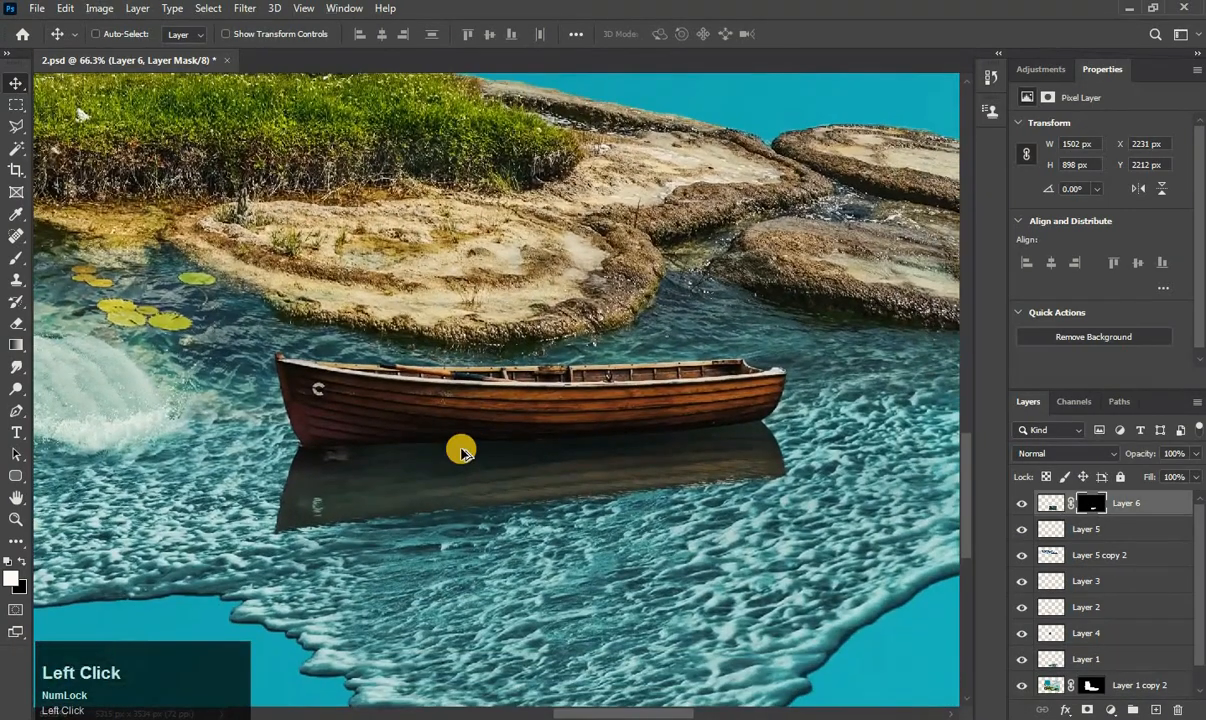
scroll(458, 452, up, 2)
scroll(461, 455, down, 1)
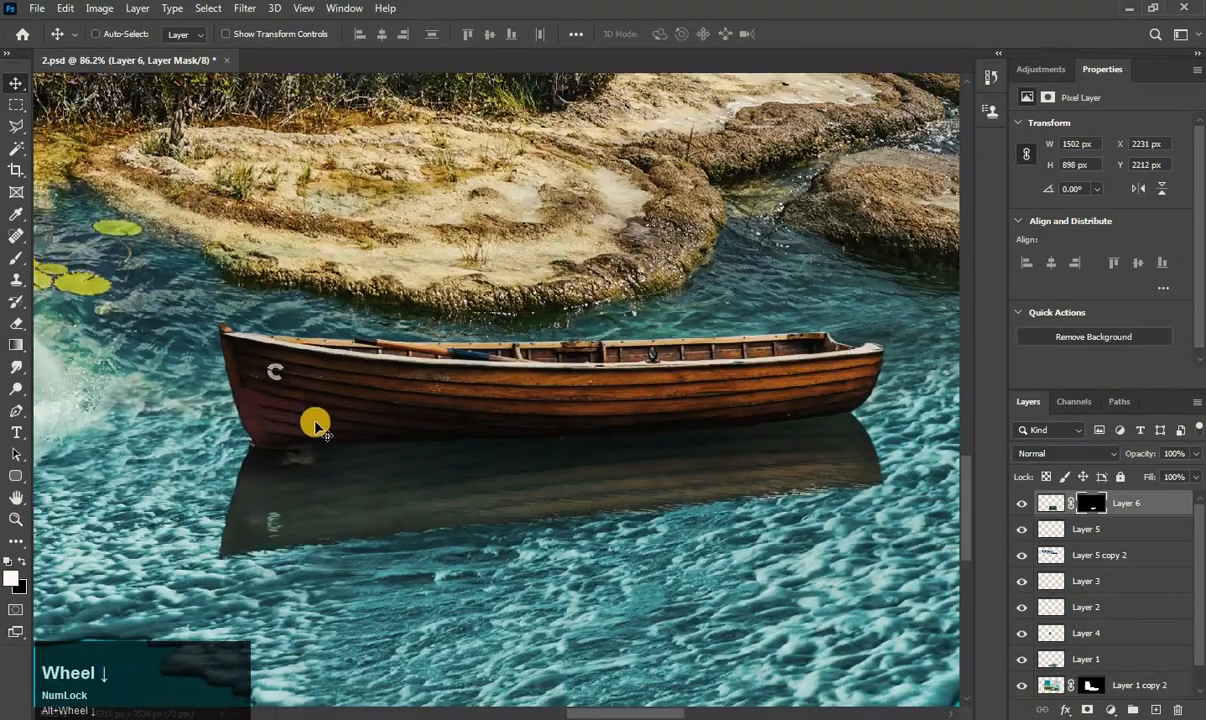
click(1089, 503)
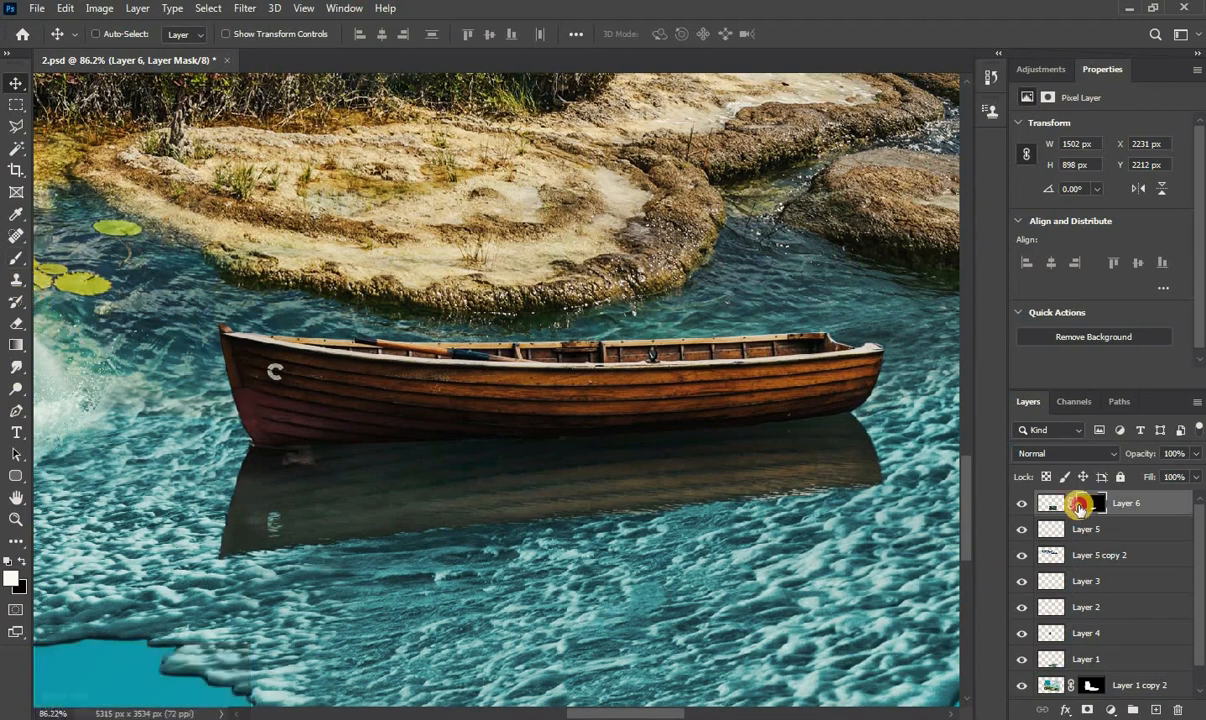
click(14, 256)
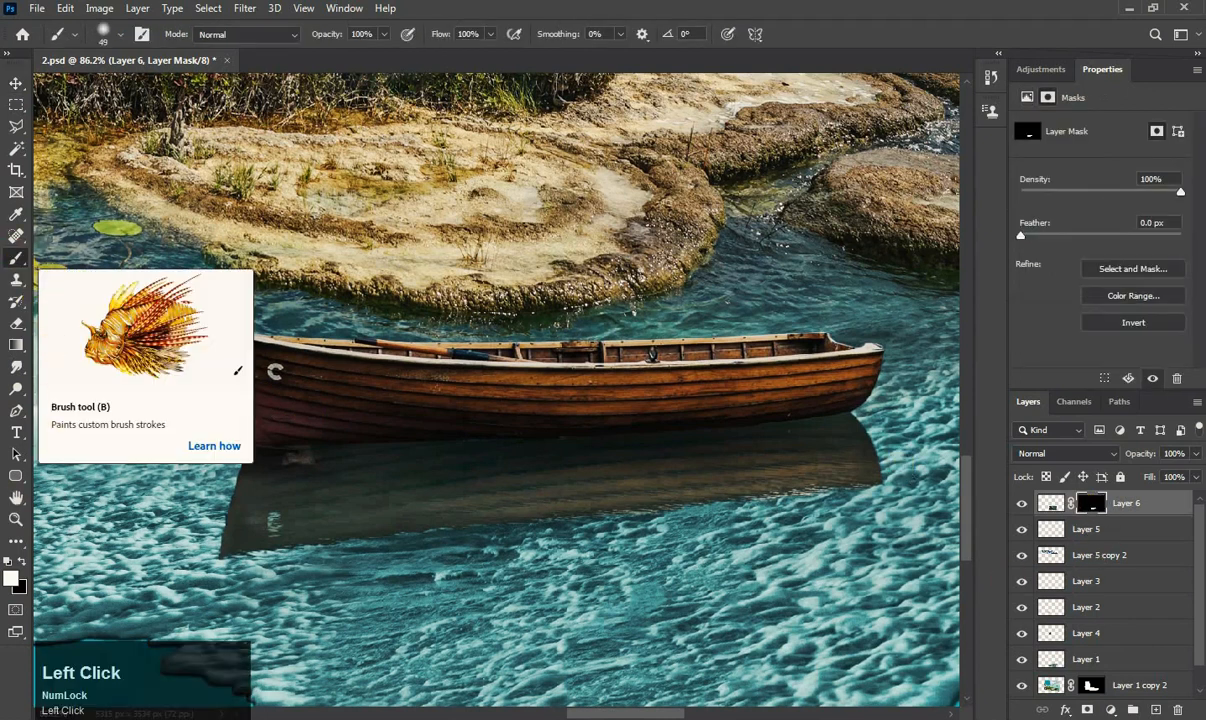
click(492, 36)
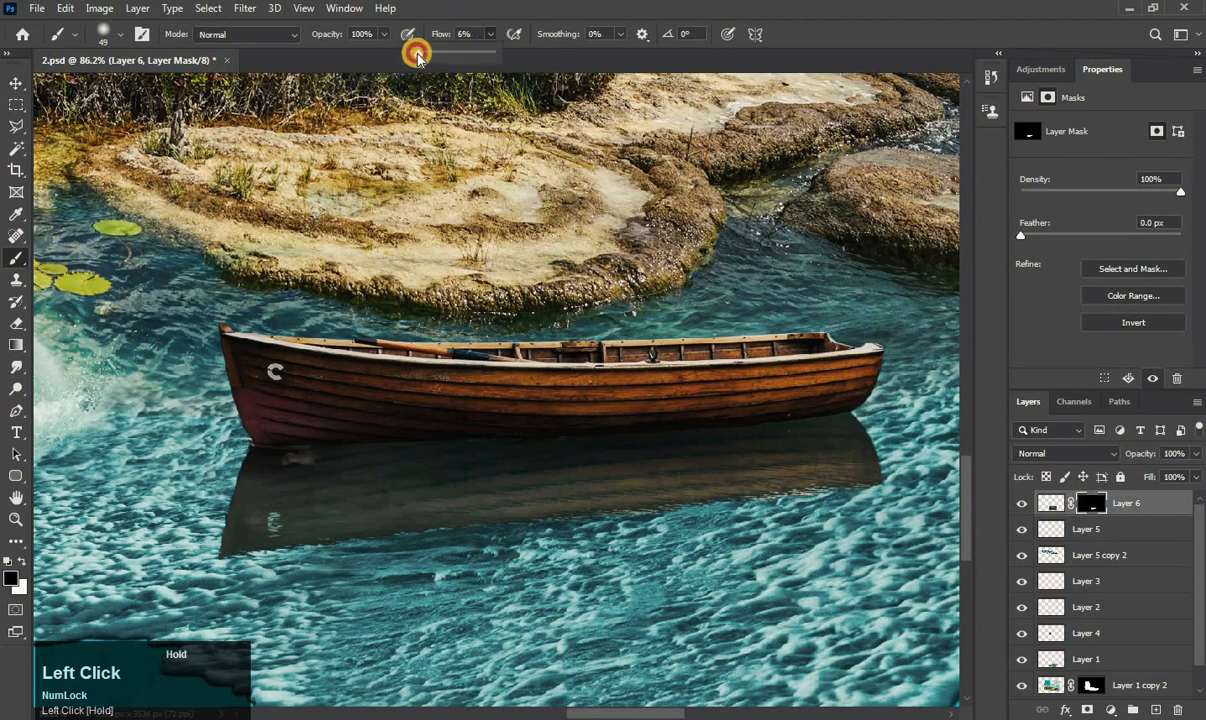
drag(416, 57, 414, 56)
alt+right_click(412, 517)
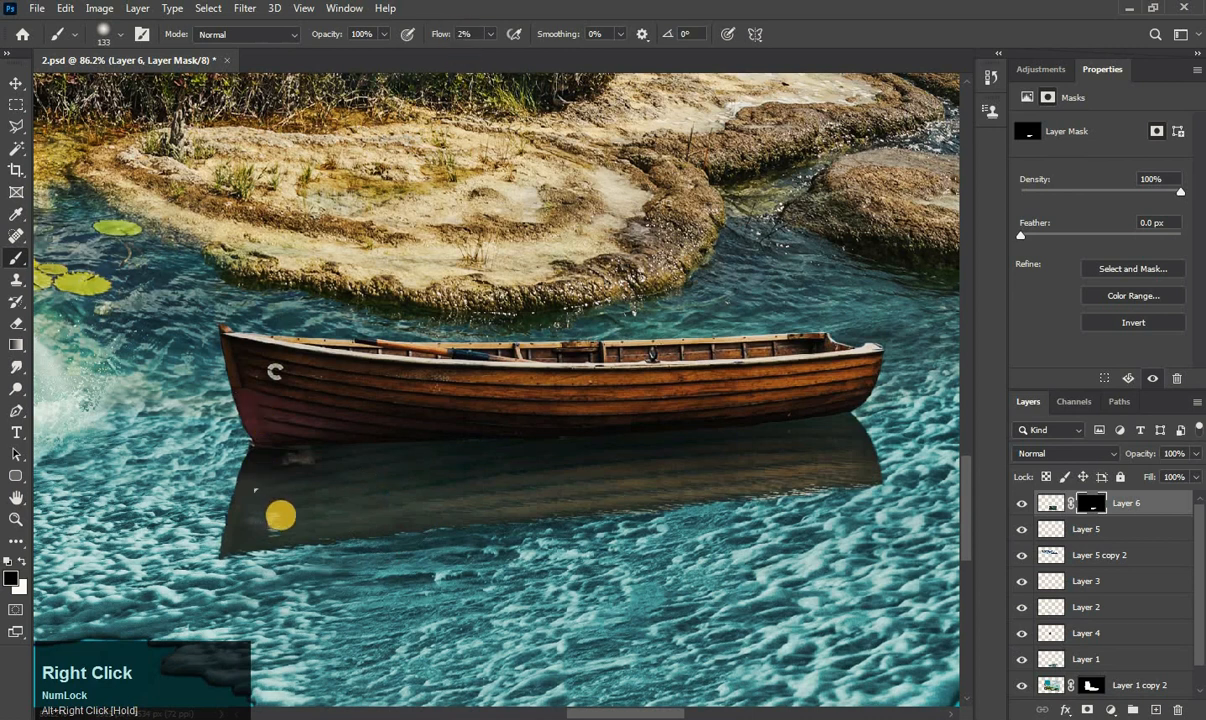
mouse_move(215, 520)
mouse_down()
mouse_move(378, 497)
mouse_move(201, 512)
mouse_move(388, 482)
mouse_up()
drag(360, 503, 352, 506)
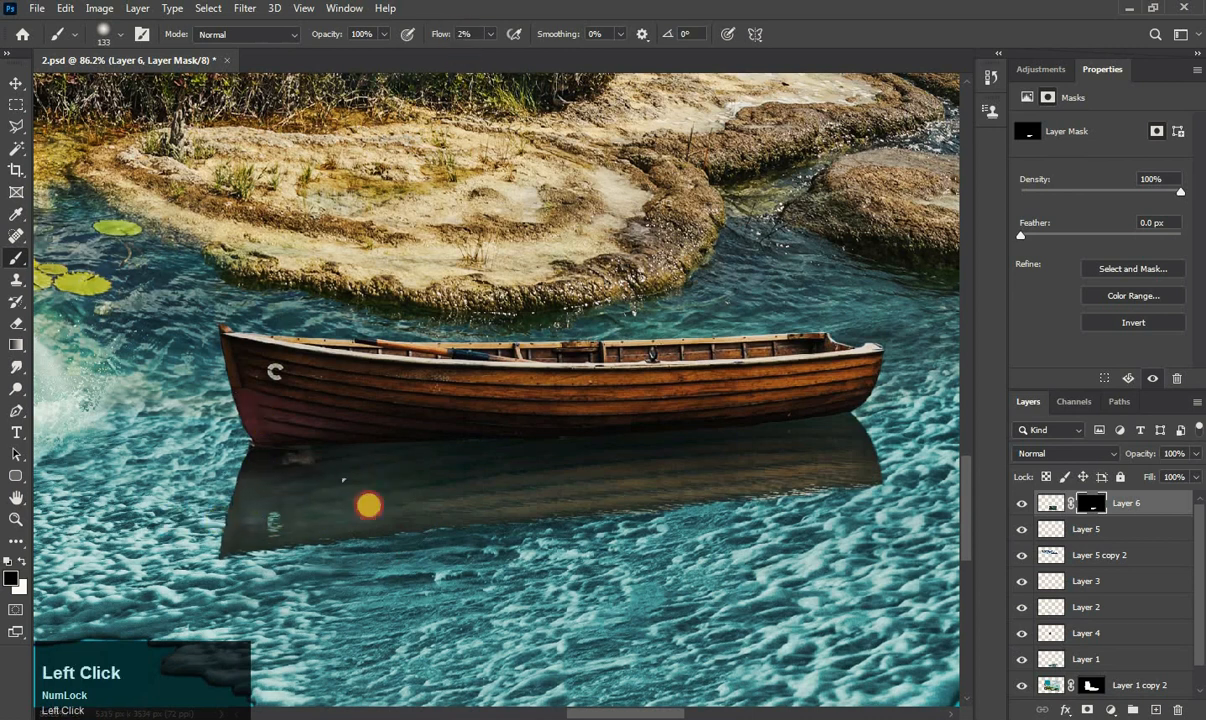
mouse_move(212, 495)
mouse_down()
mouse_move(762, 450)
mouse_move(716, 474)
mouse_move(802, 501)
mouse_move(286, 511)
mouse_move(253, 531)
mouse_move(790, 440)
mouse_move(309, 489)
mouse_up()
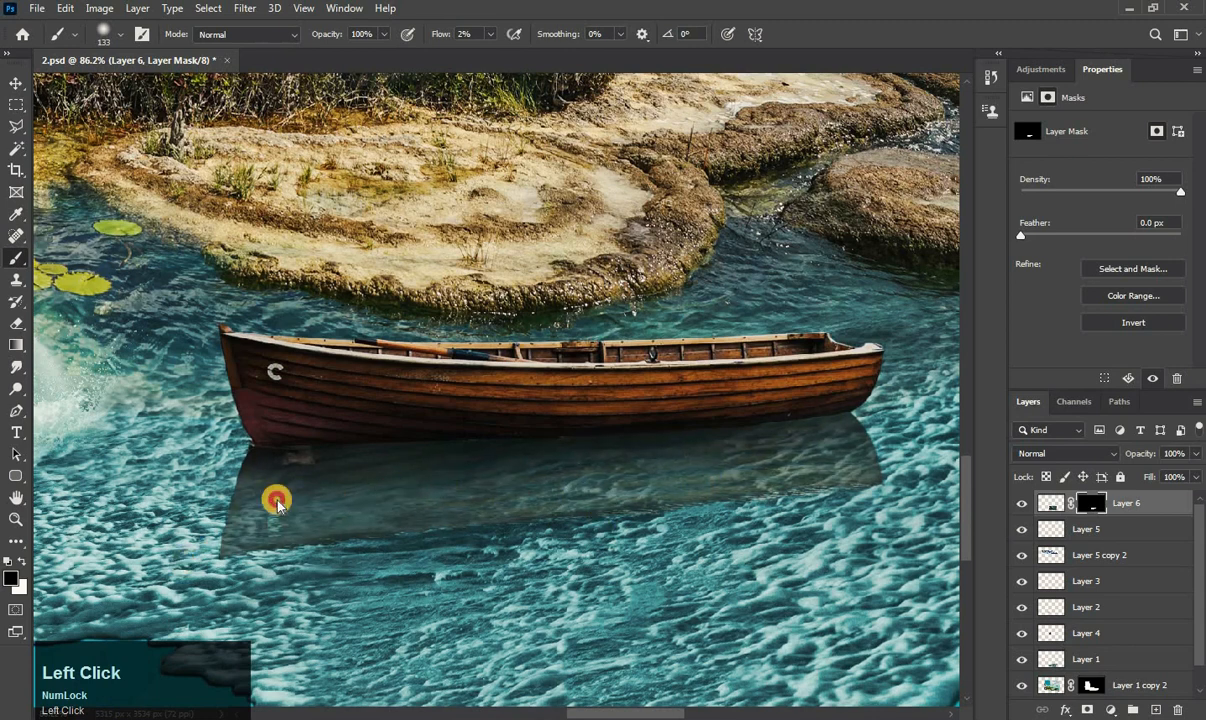
alt+scroll(350, 345, down, 5)
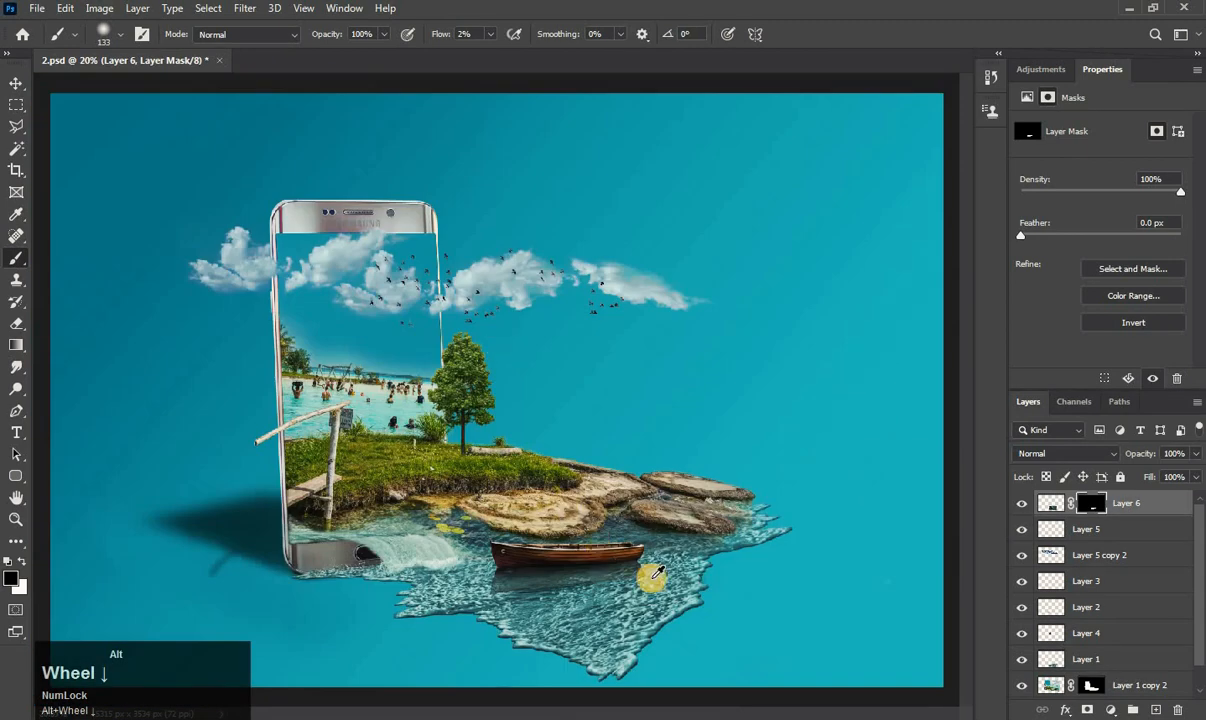
alt+scroll(634, 597, up, 1)
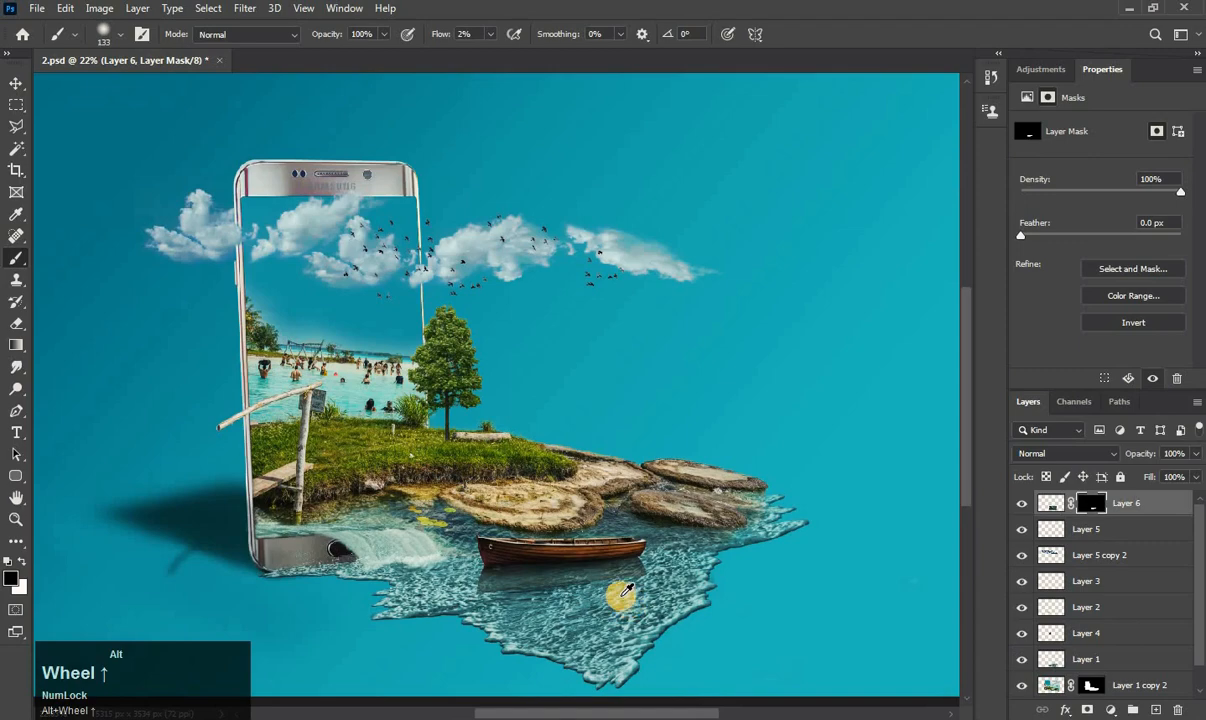
alt+scroll(623, 592, down, 1)
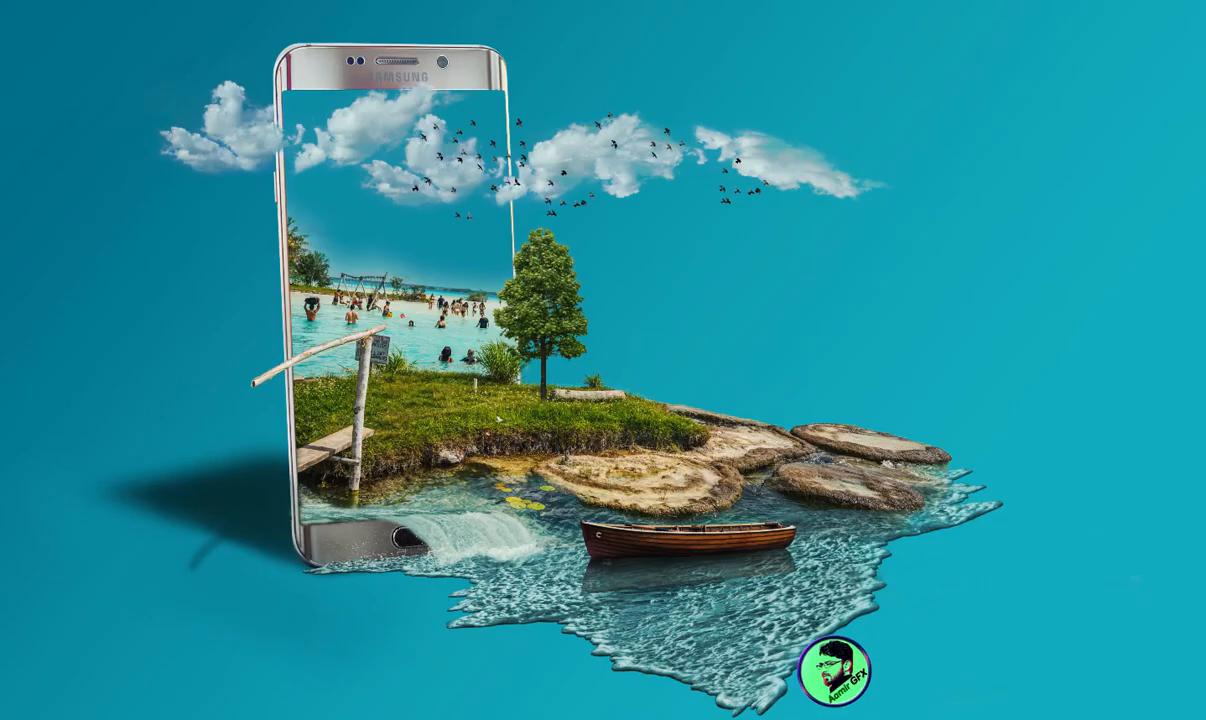